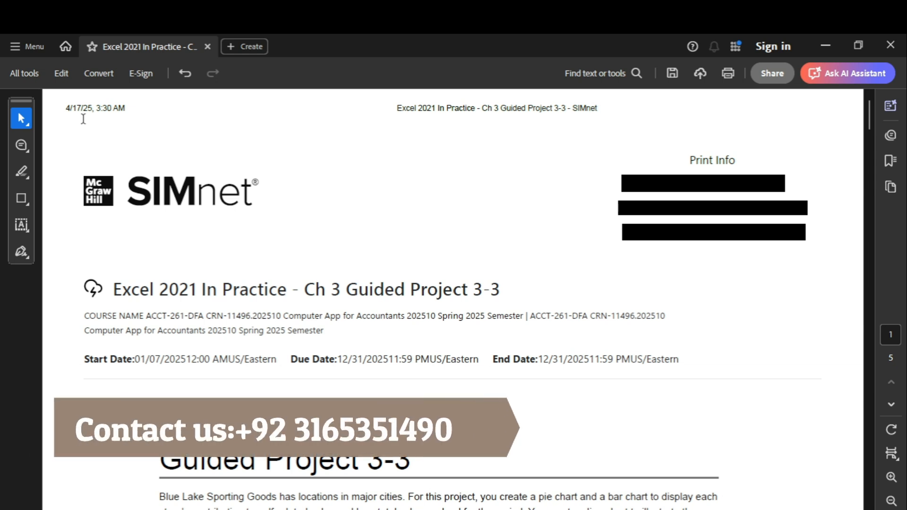
- Open the StudentName-BlueLake-03.xlsx workbook from the project folder in Excel and enable editing
left_click_drag(872, 118, 886, 168)
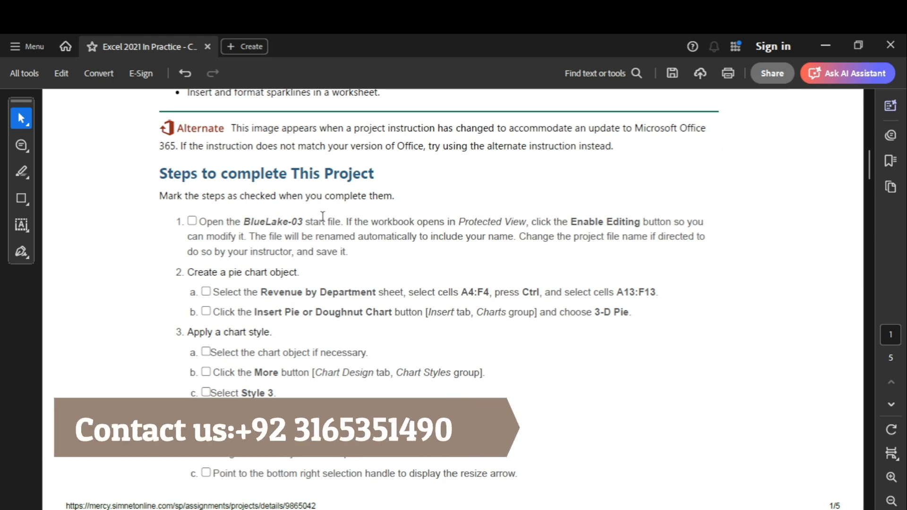
left_click(826, 46)
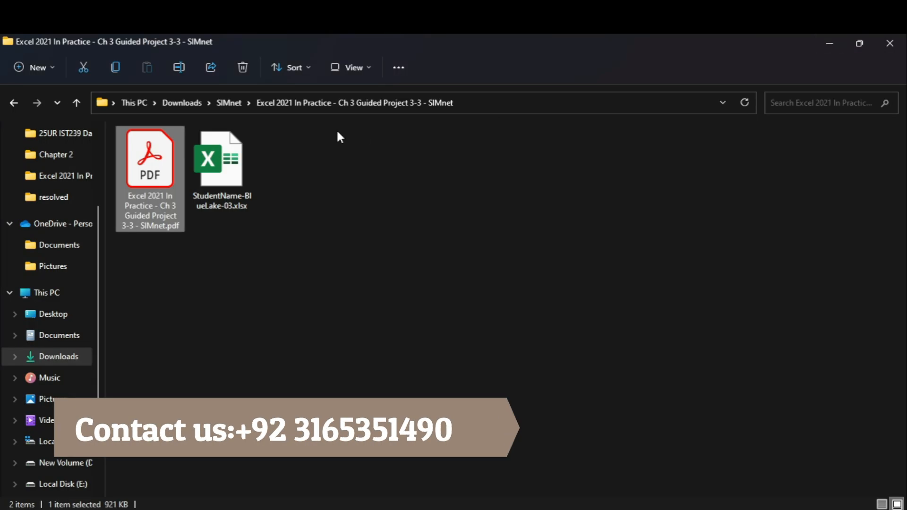
double_click(229, 179)
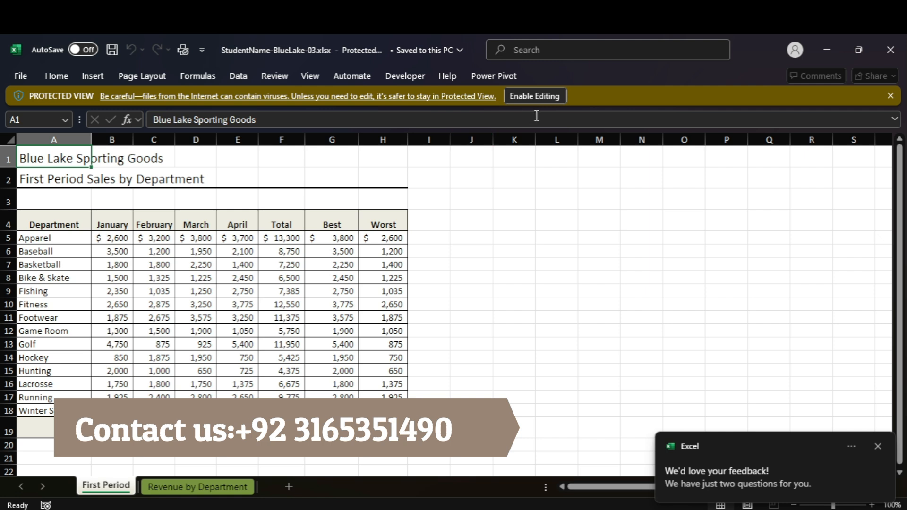
left_click(537, 100)
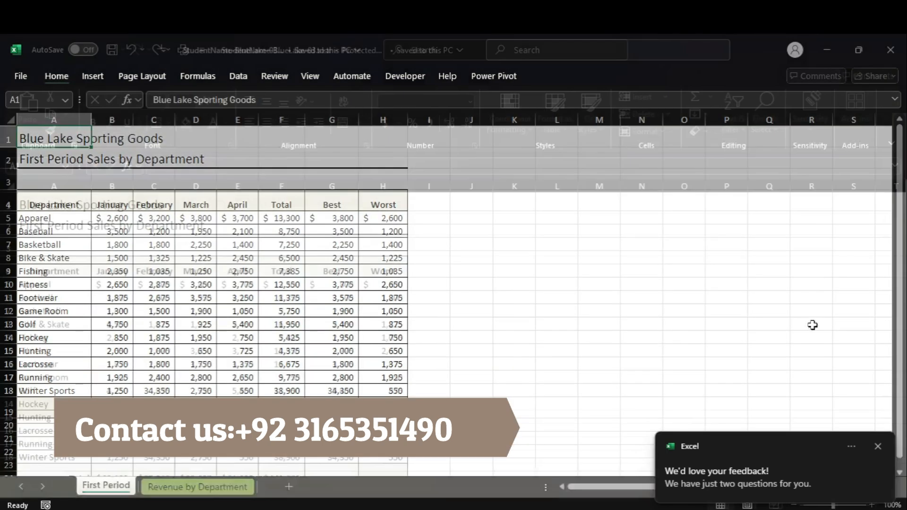
left_click(878, 446)
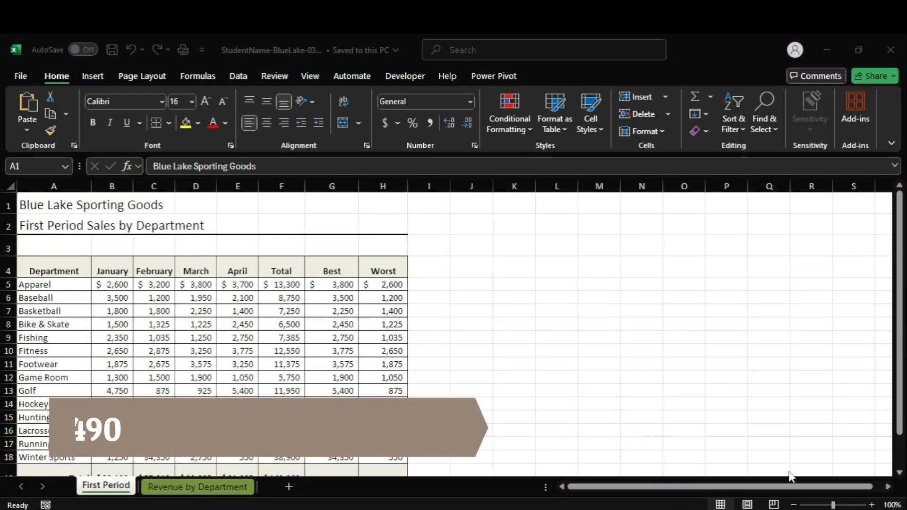
- Check the pie chart instructions in the PDF and switch the Excel workbook to the Revenue by Department sheet
mouse_move(659, 509)
left_click(660, 453)
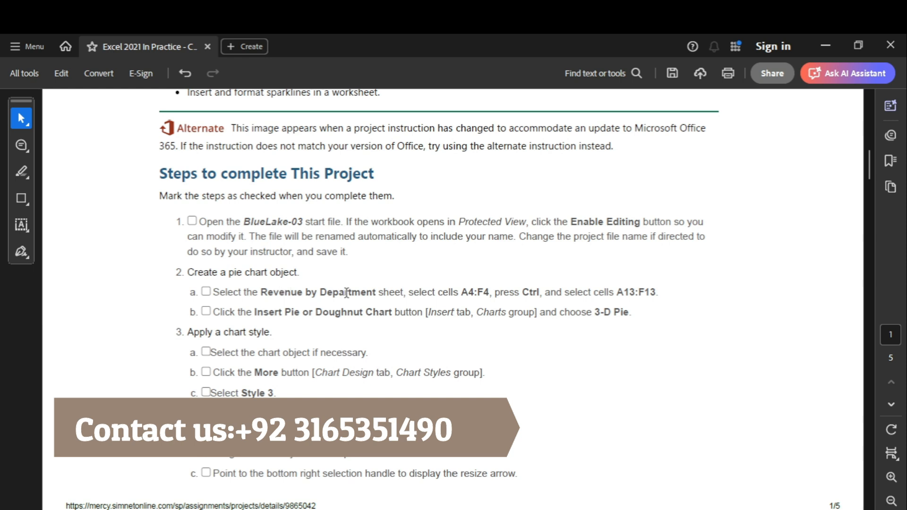
left_click(685, 452)
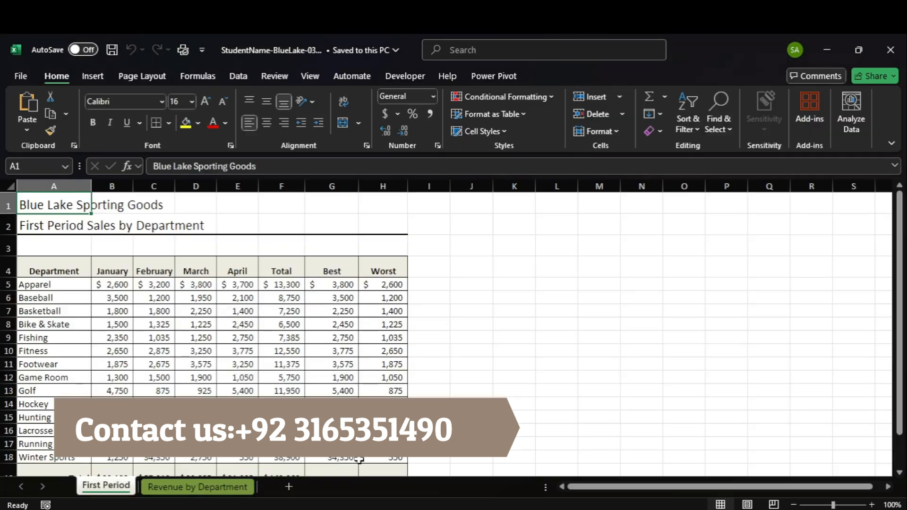
left_click(181, 488)
- Copy the range reference A4:F4 from the PDF instructions and use it to select those cells in Excel
mouse_move(627, 474)
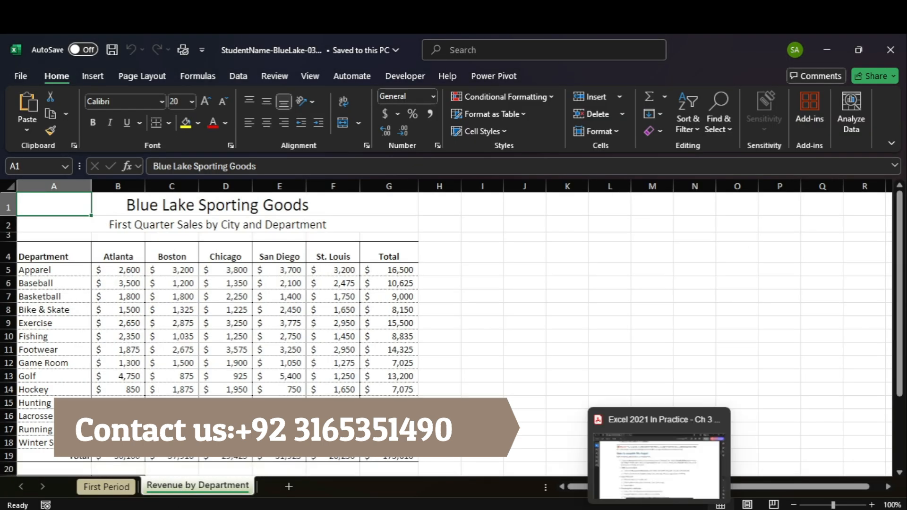
left_click(647, 453)
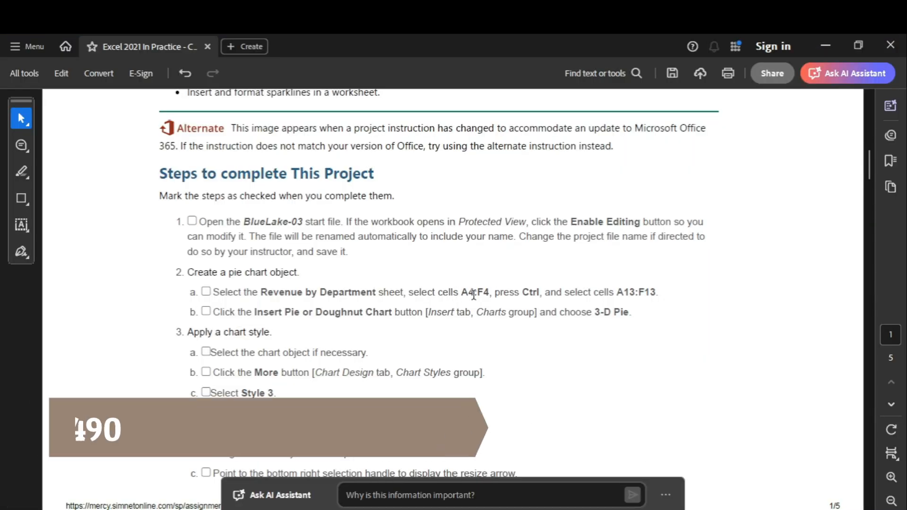
left_click_drag(466, 293, 486, 296)
key("ctrl+c")
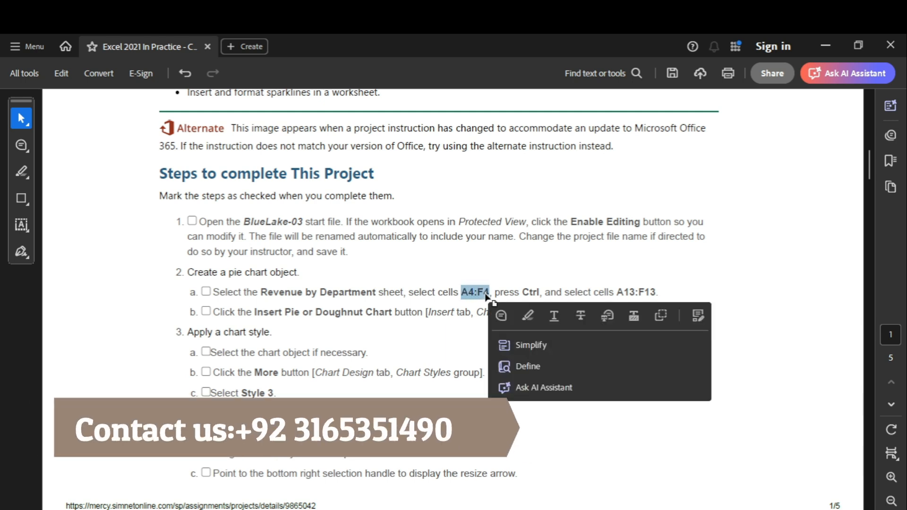
mouse_move(687, 501)
left_click(682, 467)
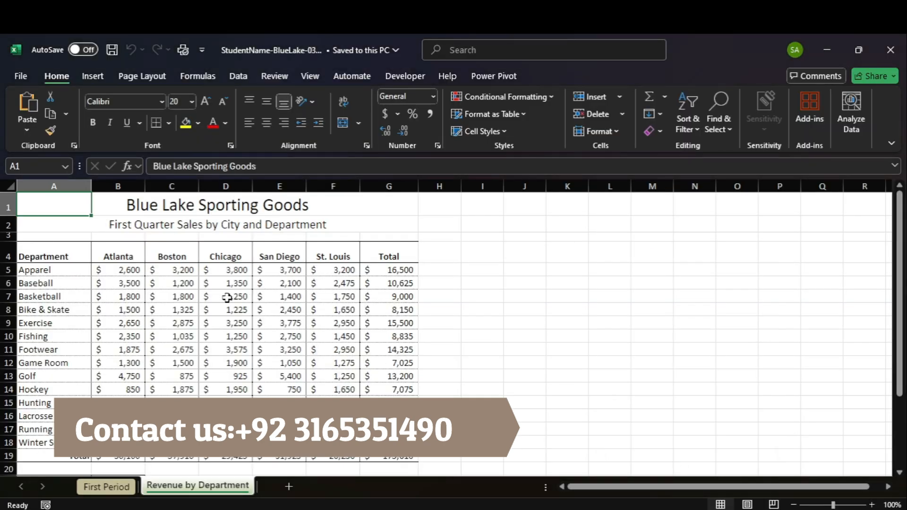
key("ctrl+v")
key("Return")
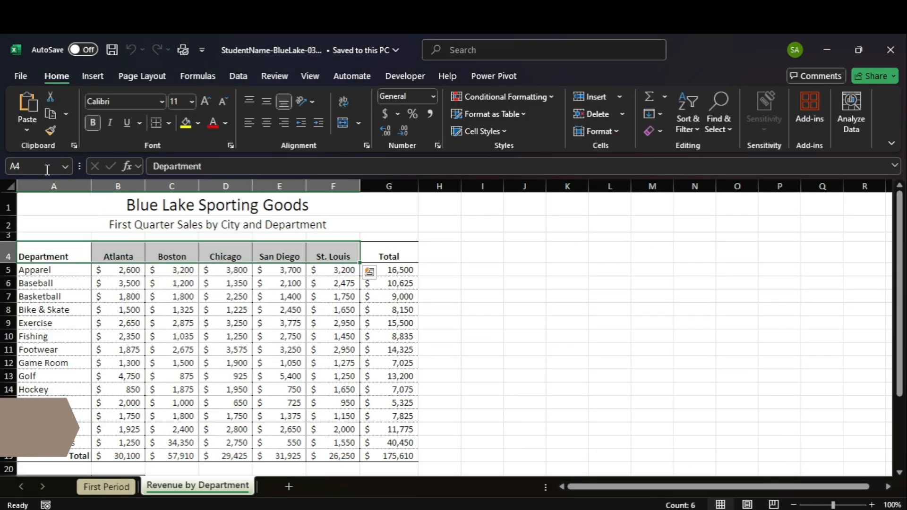
- Copy the range reference A13:F13 from the PDF instructions and add those cells to the Excel selection
mouse_move(661, 501)
left_click(661, 468)
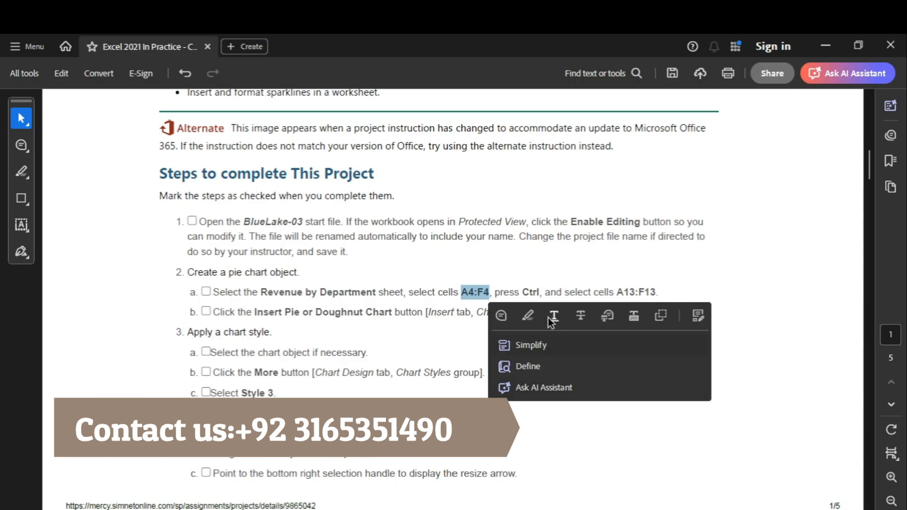
left_click_drag(617, 292, 657, 294)
key("ctrl+c")
mouse_move(688, 508)
left_click(683, 468)
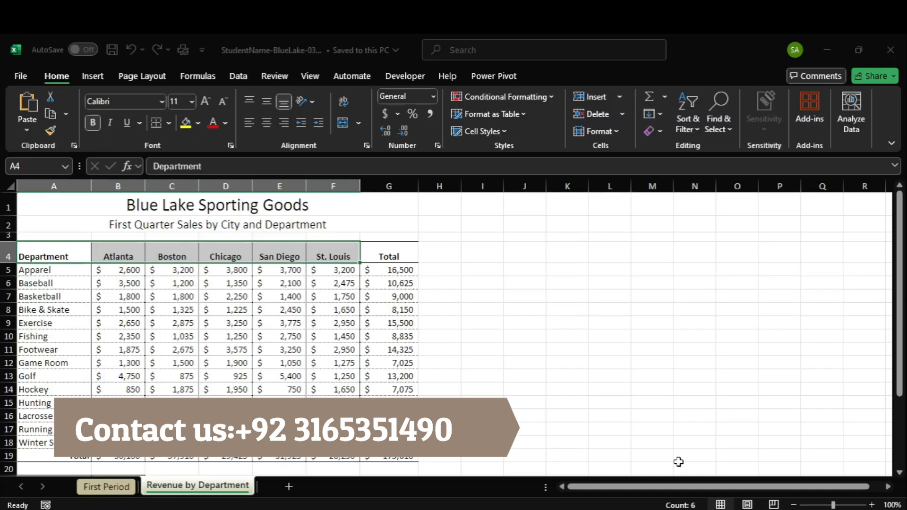
left_click(29, 163)
key("ctrl+v")
key("Return")
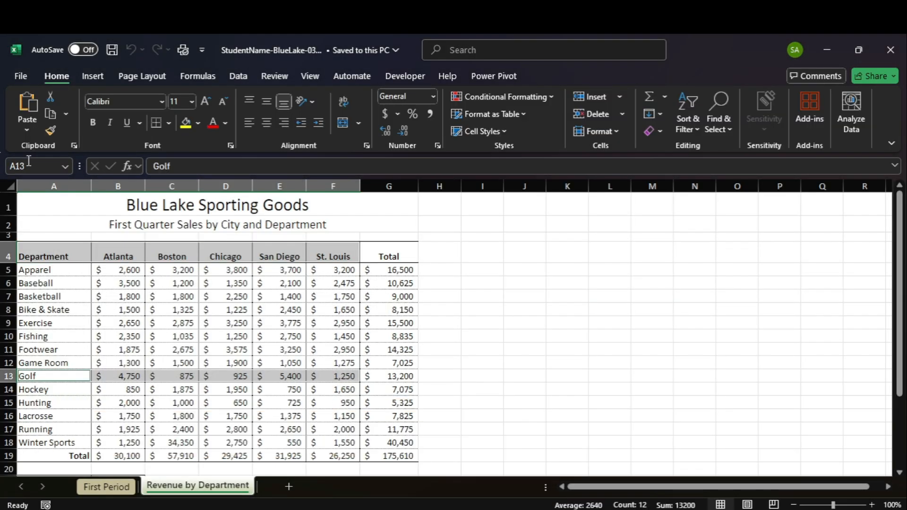
- Insert a 3-D Pie chart in Excel from the selected ranges A4:F4 and A13:F13
mouse_move(688, 508)
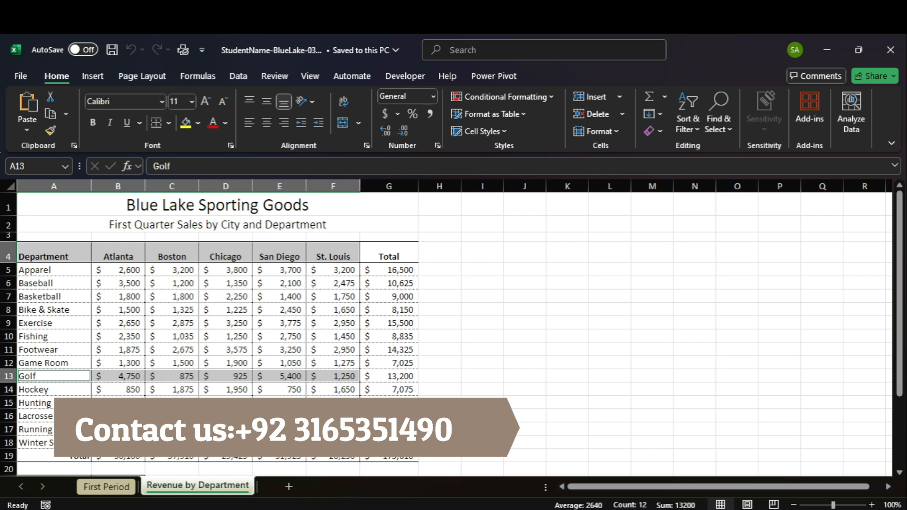
left_click(651, 467)
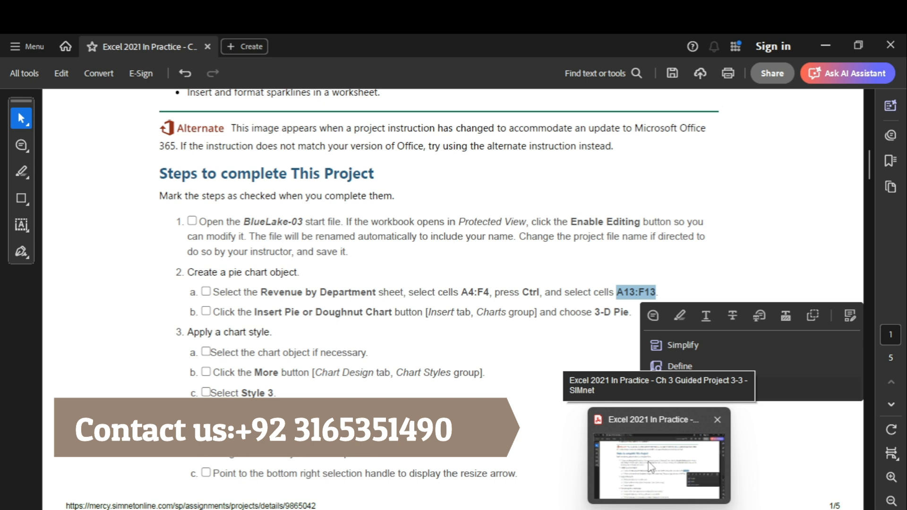
key("alt+Tab")
left_click(93, 76)
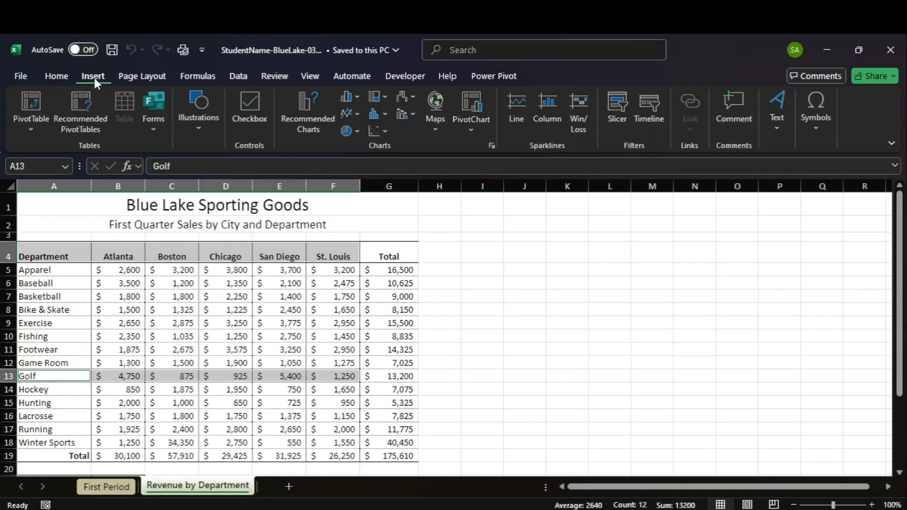
left_click(347, 132)
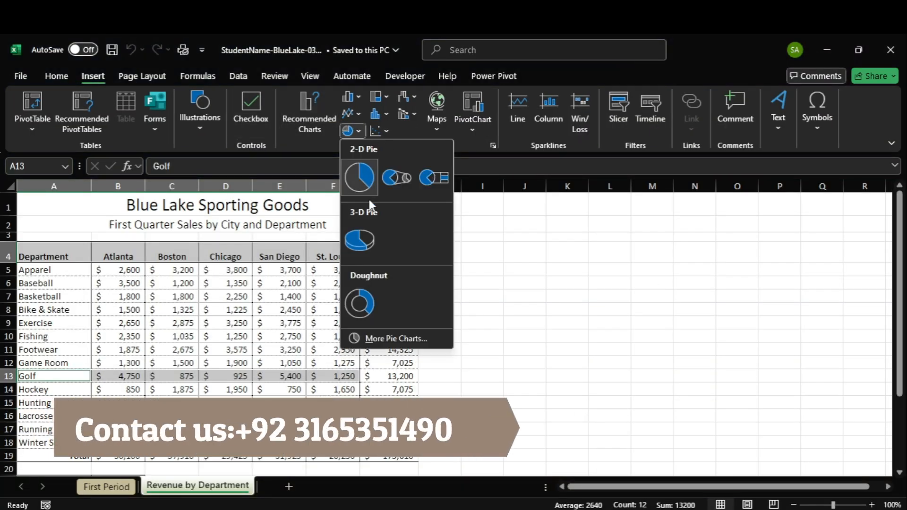
left_click(369, 228)
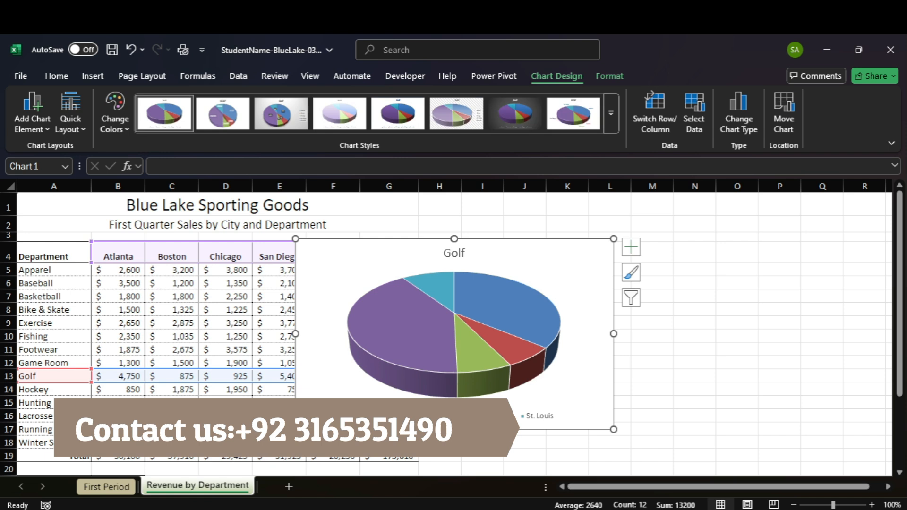
- Read the chart style instructions in the PDF and apply Style 3 to the pie chart in Excel
left_click(656, 482)
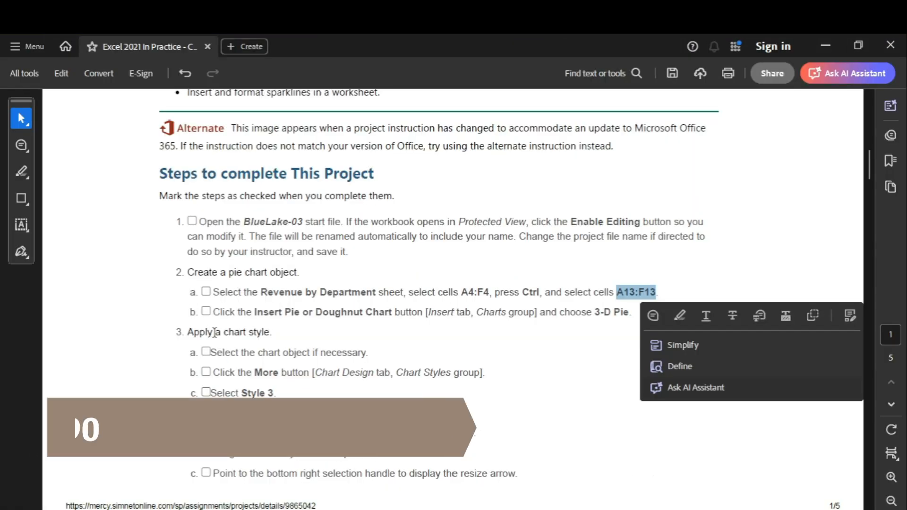
left_click(617, 282)
left_click_drag(870, 160, 874, 171)
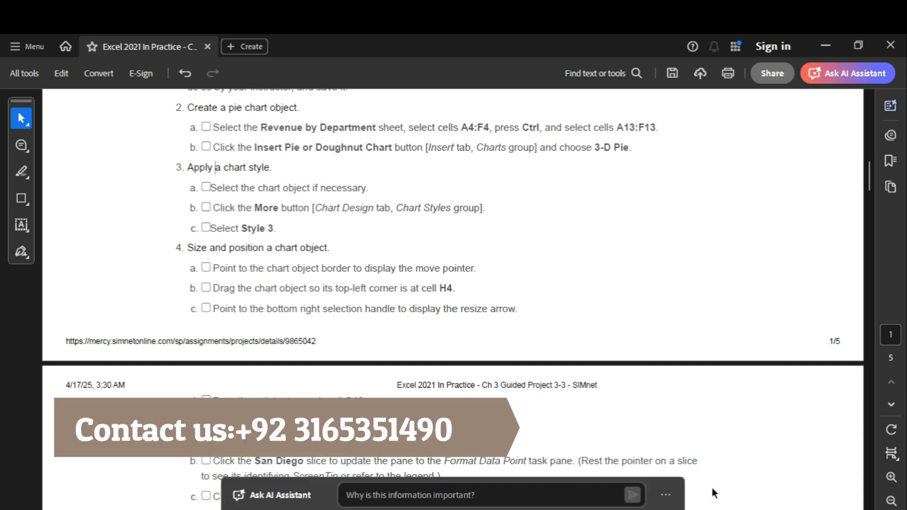
mouse_move(688, 509)
left_click(683, 491)
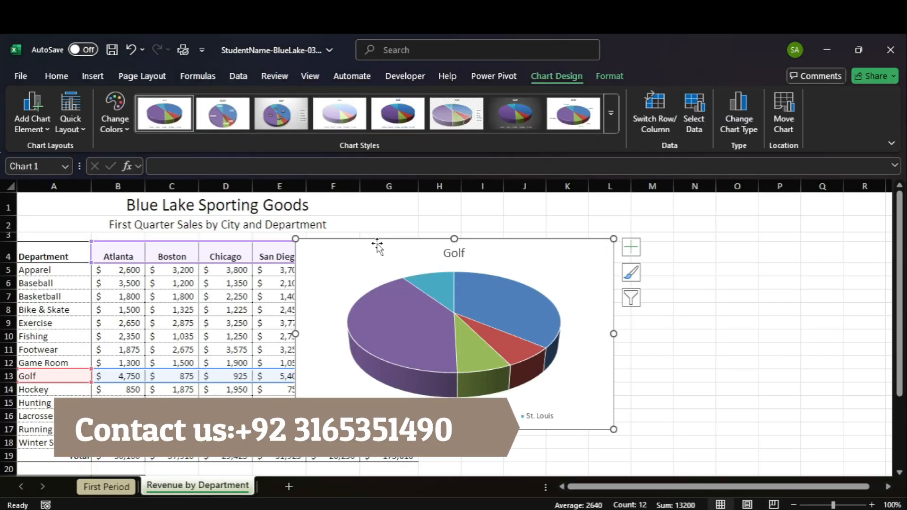
mouse_move(659, 509)
left_click(659, 461)
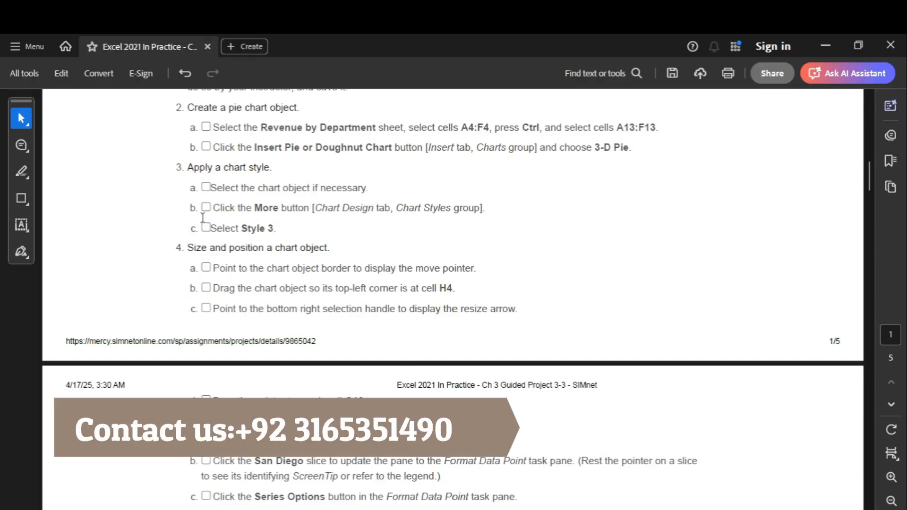
mouse_move(683, 504)
left_click(678, 472)
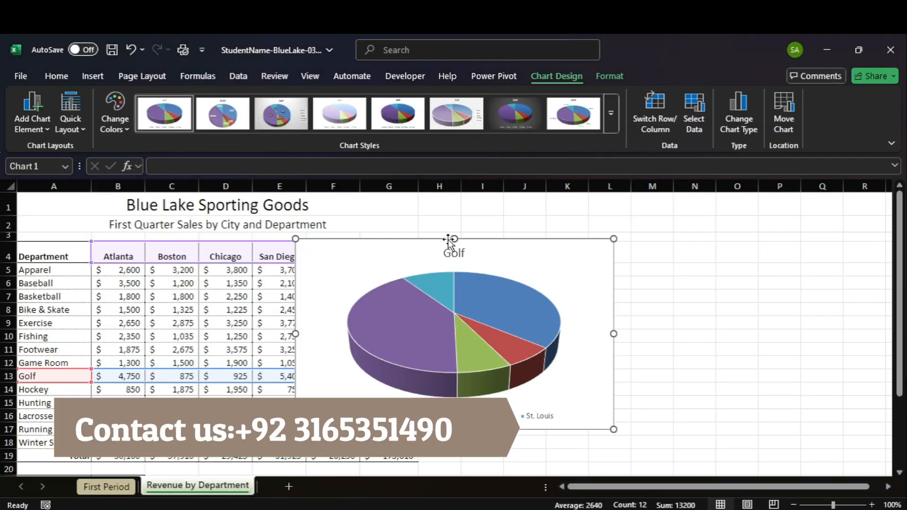
left_click(277, 124)
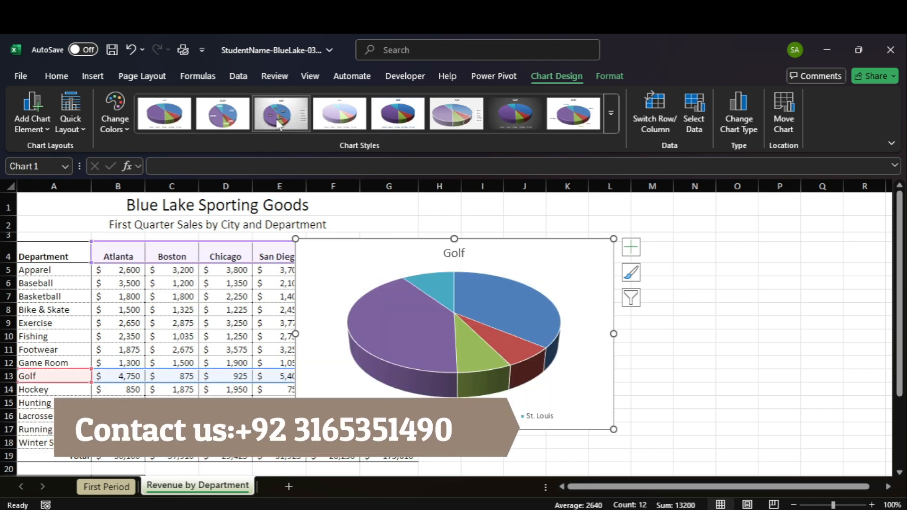
- Consult the PDF's size and position instructions and move the Golf pie chart so its top-left corner is at cell H4
mouse_move(661, 506)
left_click(664, 475)
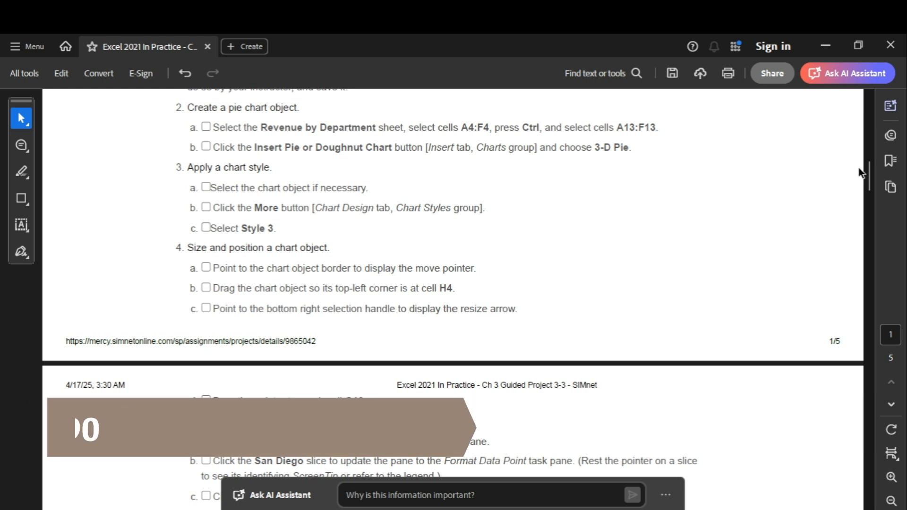
left_click_drag(869, 180, 869, 186)
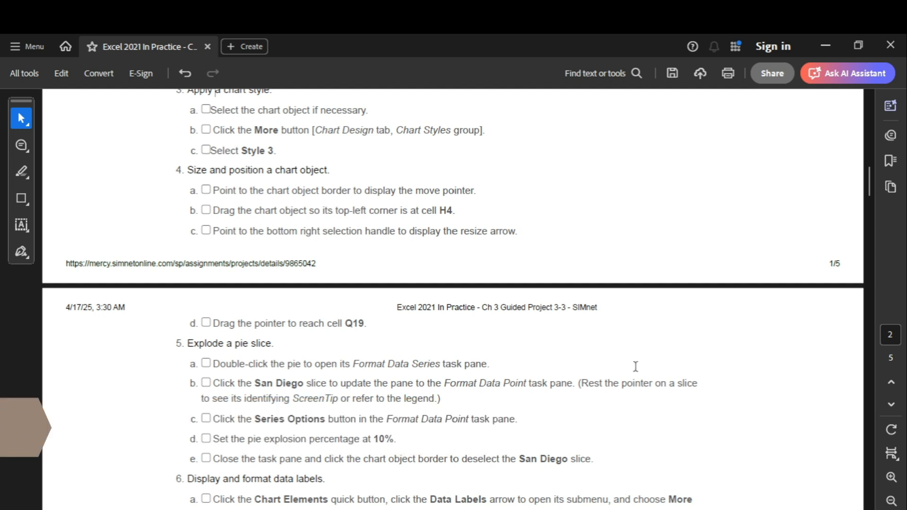
mouse_move(688, 509)
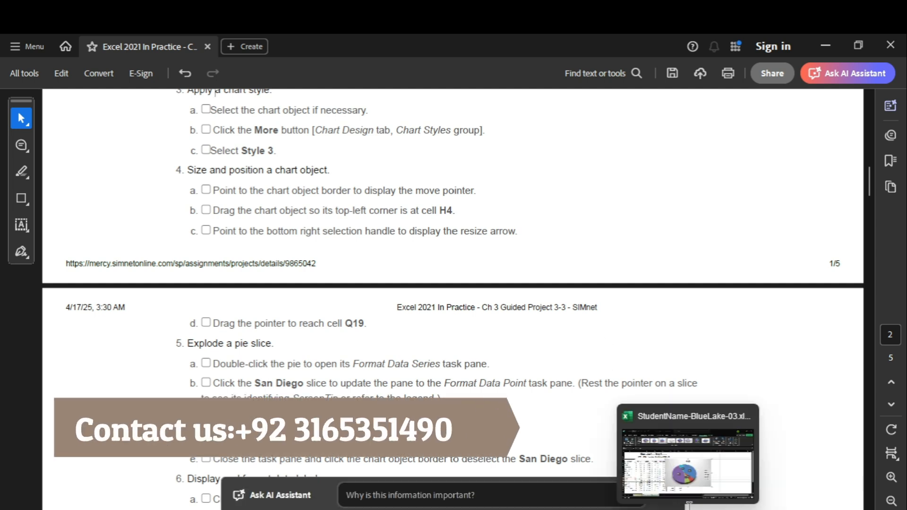
left_click(682, 473)
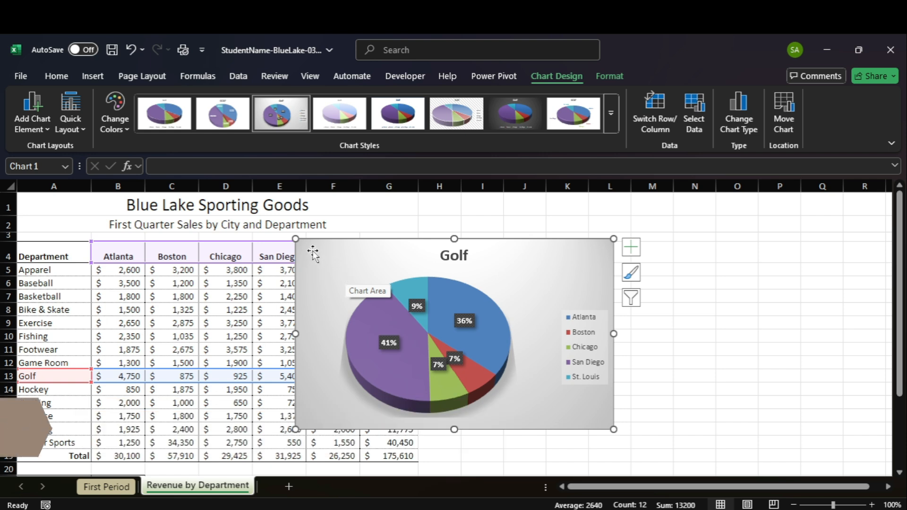
left_click_drag(310, 245, 437, 253)
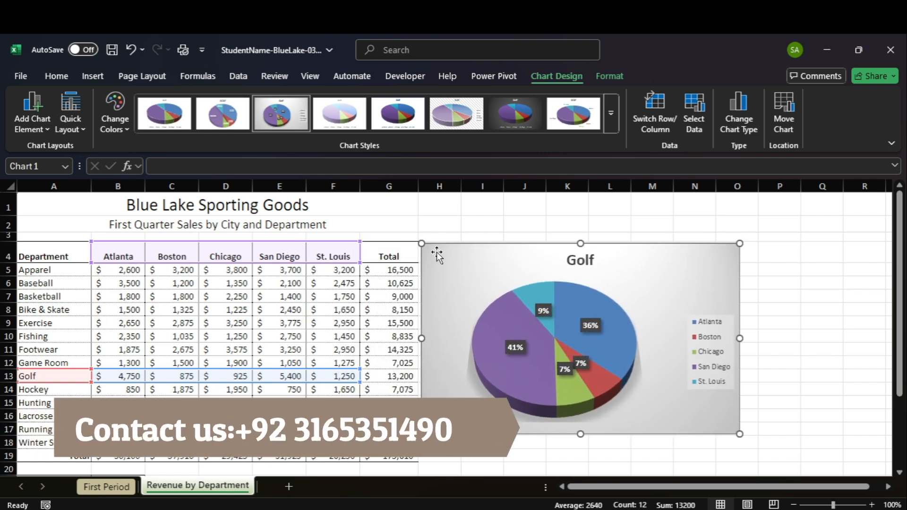
- Enlarge the Golf pie chart from its bottom-right corner to reach cell Q19, and return to the PDF instructions
mouse_move(659, 508)
mouse_move(649, 490)
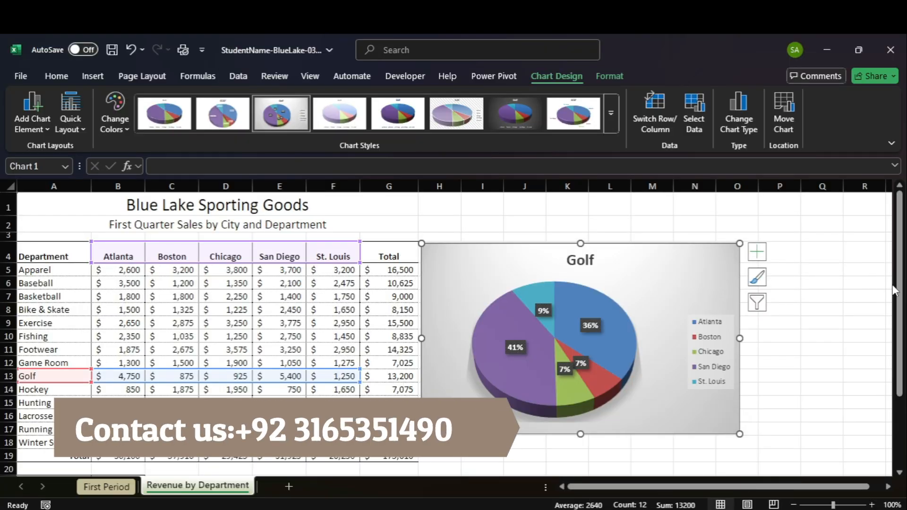
left_click_drag(900, 292, 899, 323)
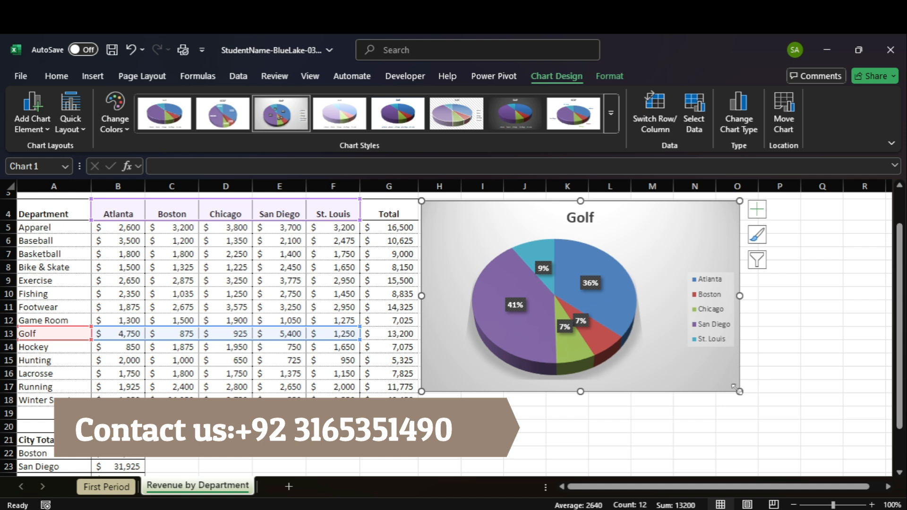
left_click_drag(740, 392, 840, 416)
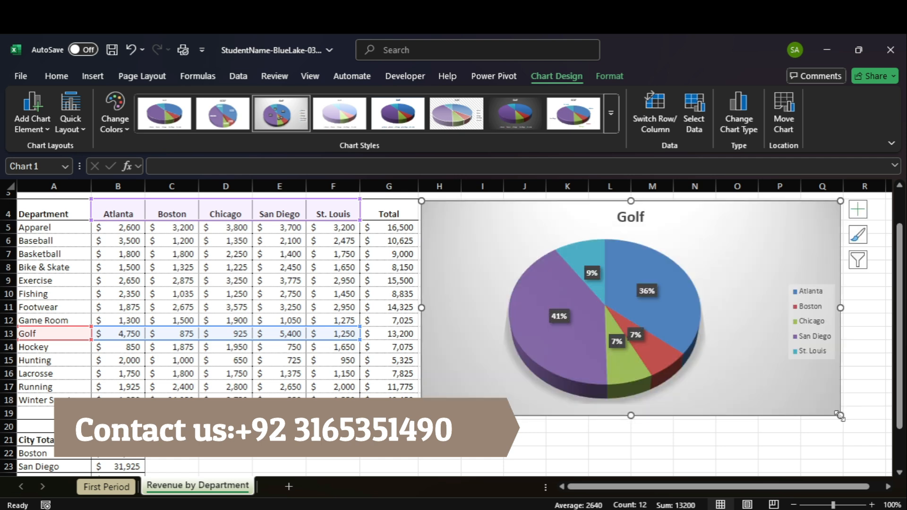
left_click(659, 456)
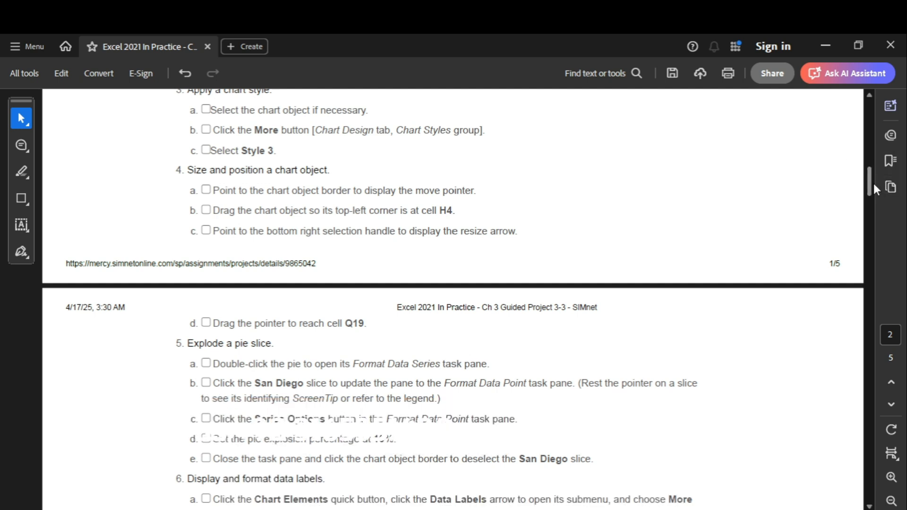
- Read the PDF's pie explosion and data label instructions, and open the data series formatting for the Golf pie in Excel
scroll(874, 183, "down", 3)
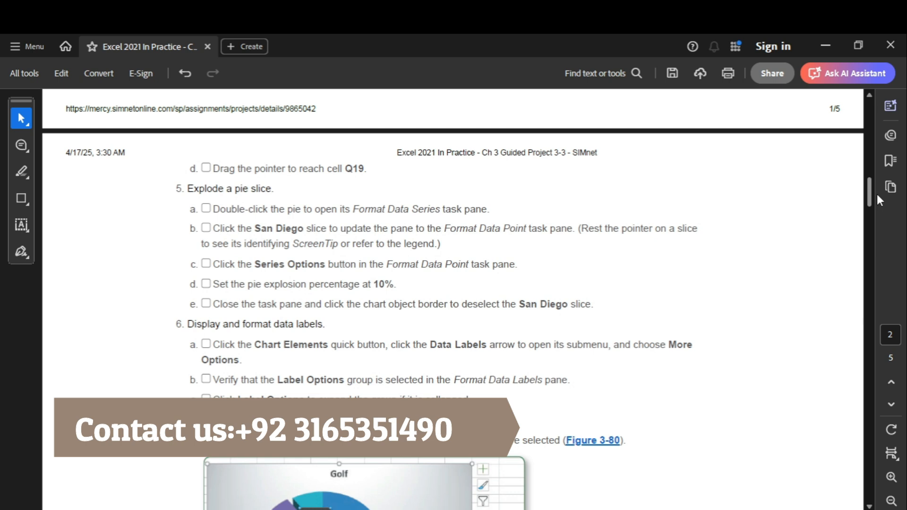
scroll(877, 195, "down", 1)
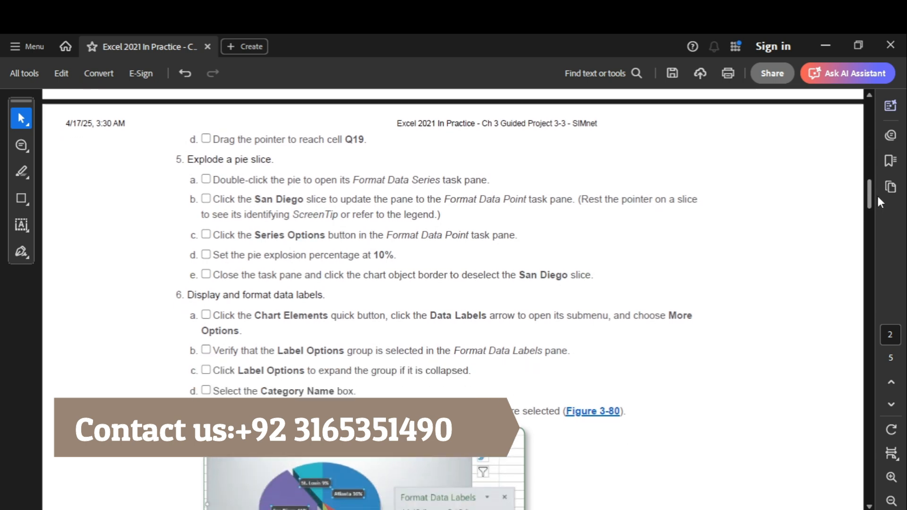
scroll(878, 198, "down", 1)
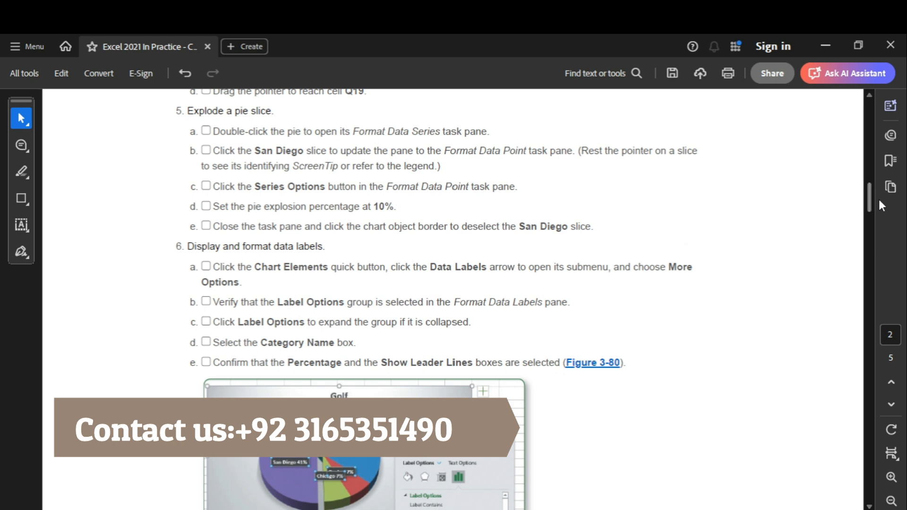
mouse_move(632, 451)
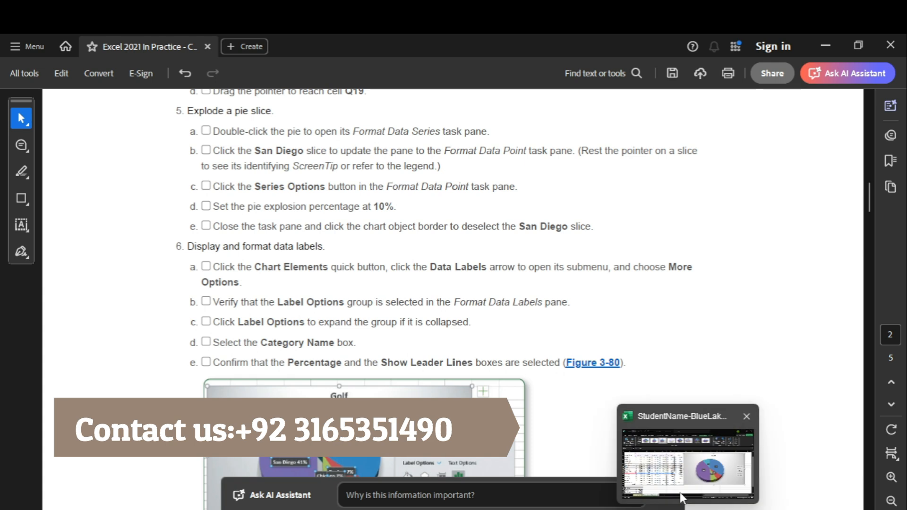
left_click(682, 498)
double_click(631, 286)
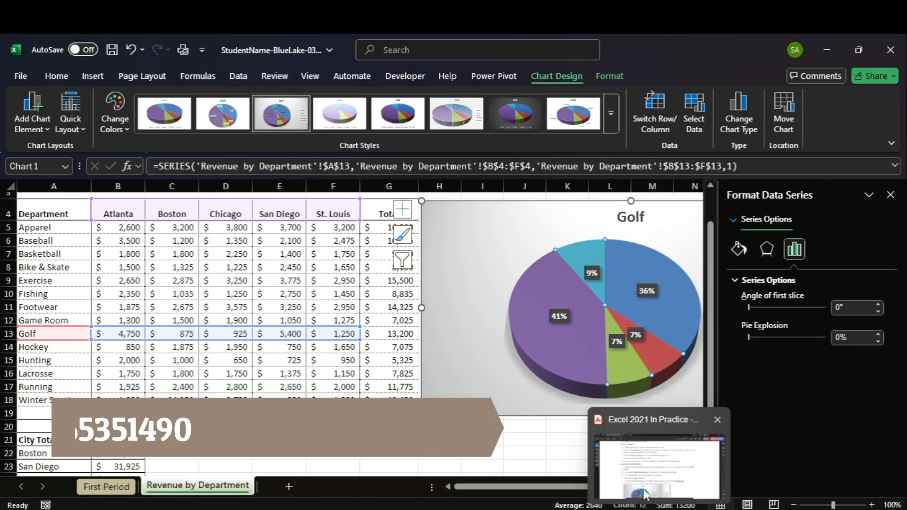
- Recheck the slice instruction in the PDF and select only the San Diego slice of the Golf pie in Excel
left_click(646, 494)
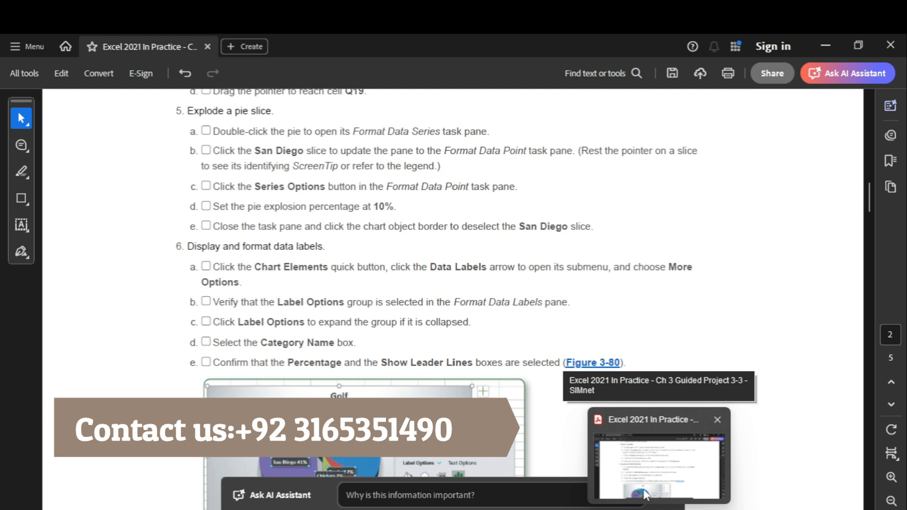
key("alt+Tab")
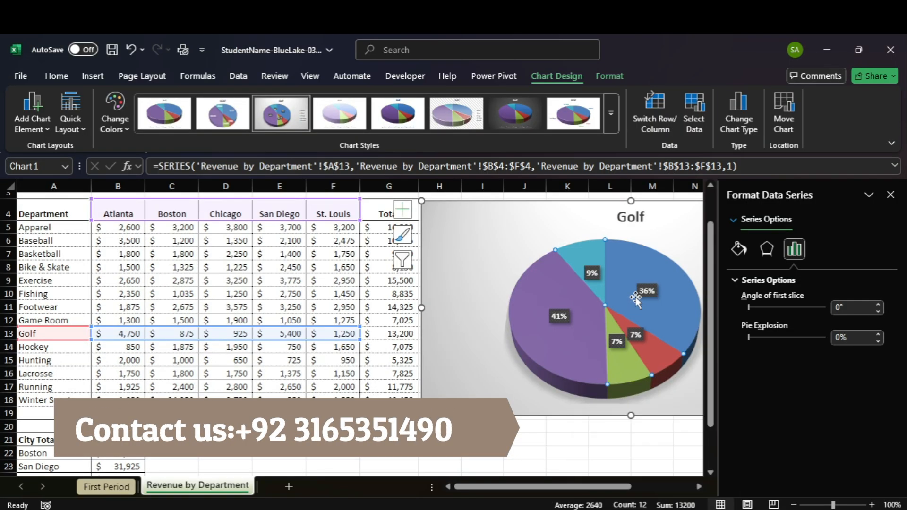
mouse_move(654, 314)
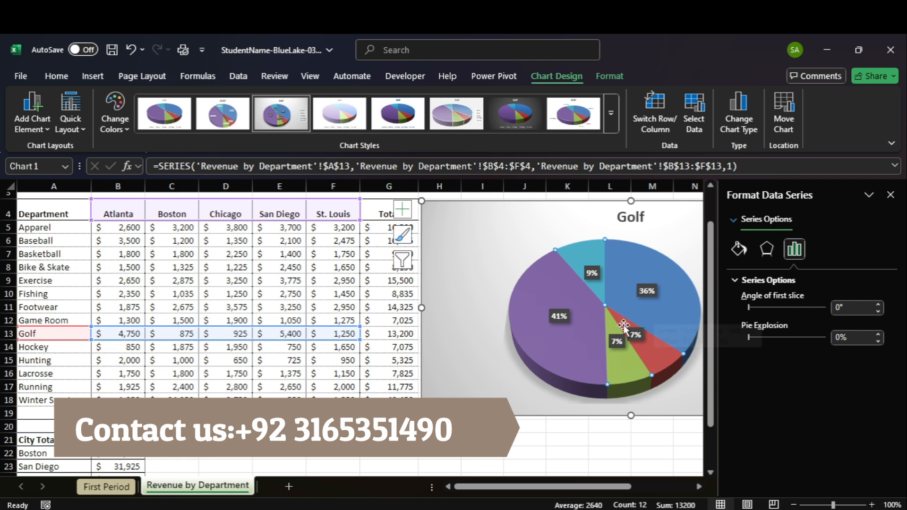
mouse_move(624, 326)
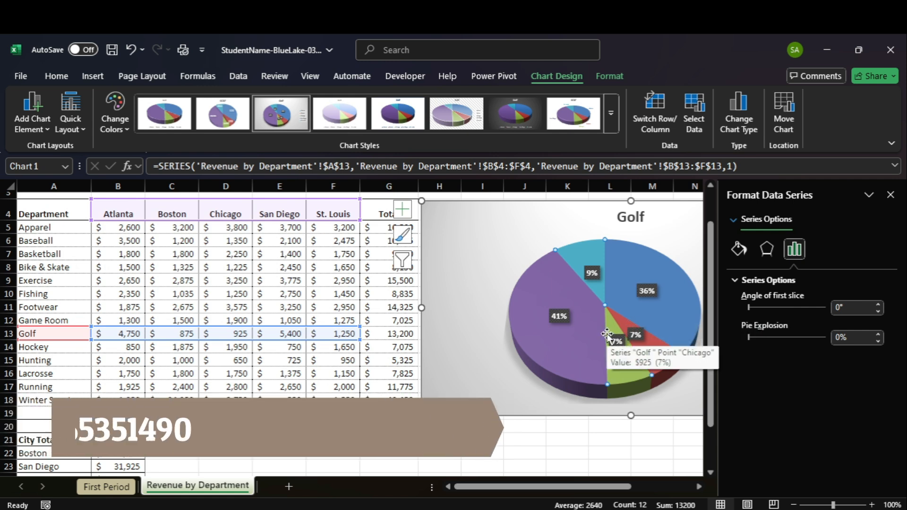
left_click(575, 324)
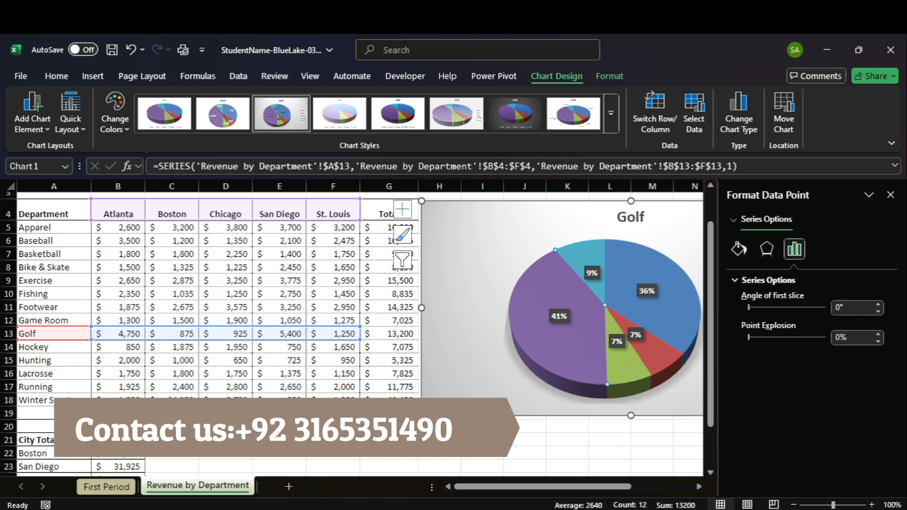
- Consult the explosion instructions in the PDF and set the San Diego slice's point explosion to 10% in Excel
left_click(647, 466)
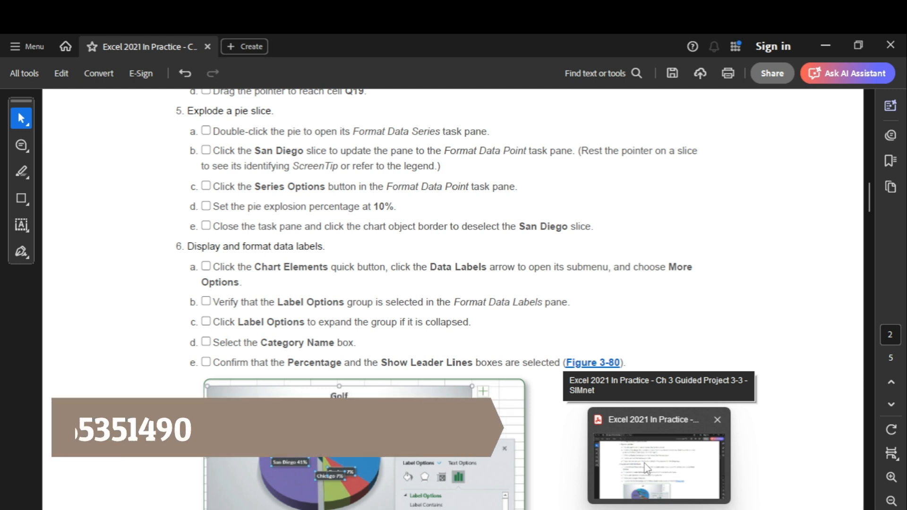
key("alt+Tab")
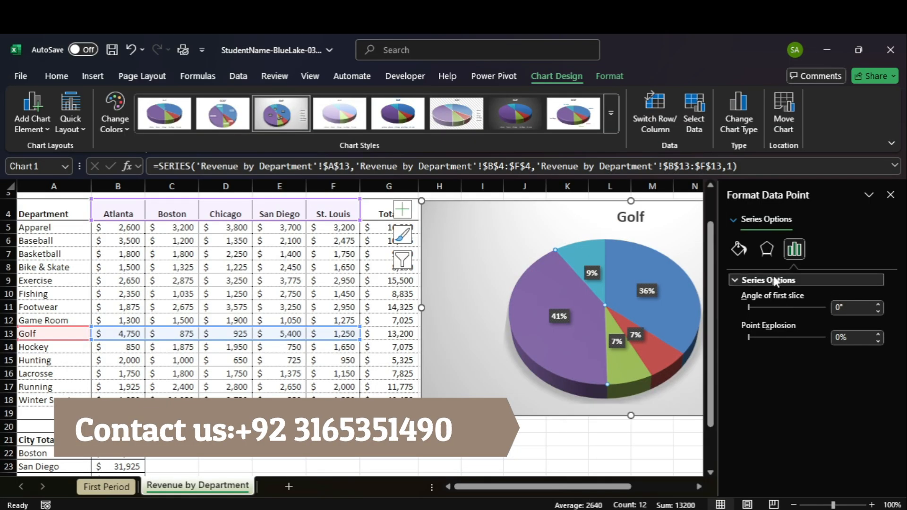
left_click(666, 489)
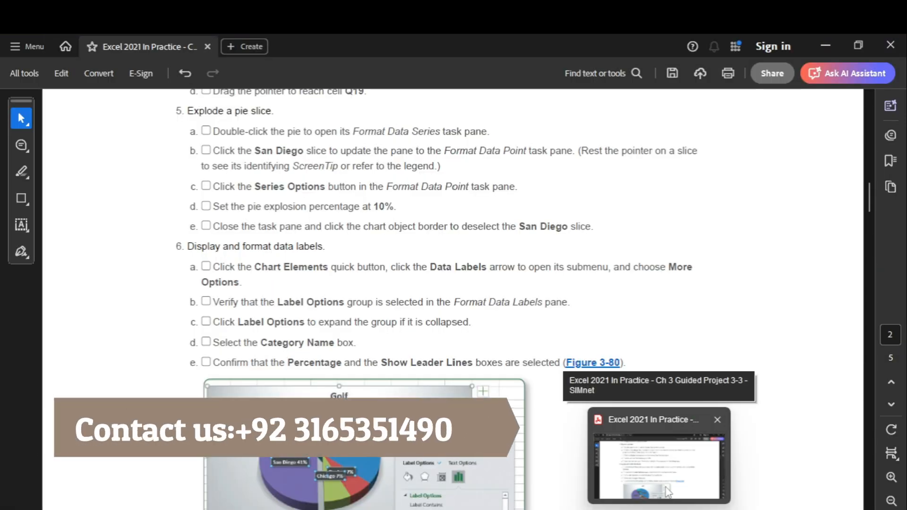
key("alt+Tab")
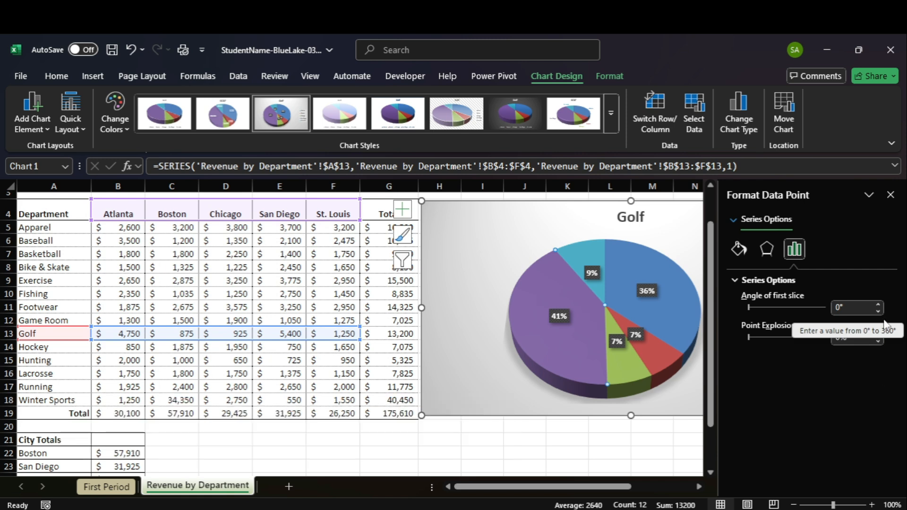
left_click(879, 334)
left_click(879, 334)
left_click(879, 335)
left_click(879, 334)
left_click(879, 334)
left_click(879, 334)
left_click(878, 335)
left_click(879, 334)
left_click(878, 334)
left_click(879, 334)
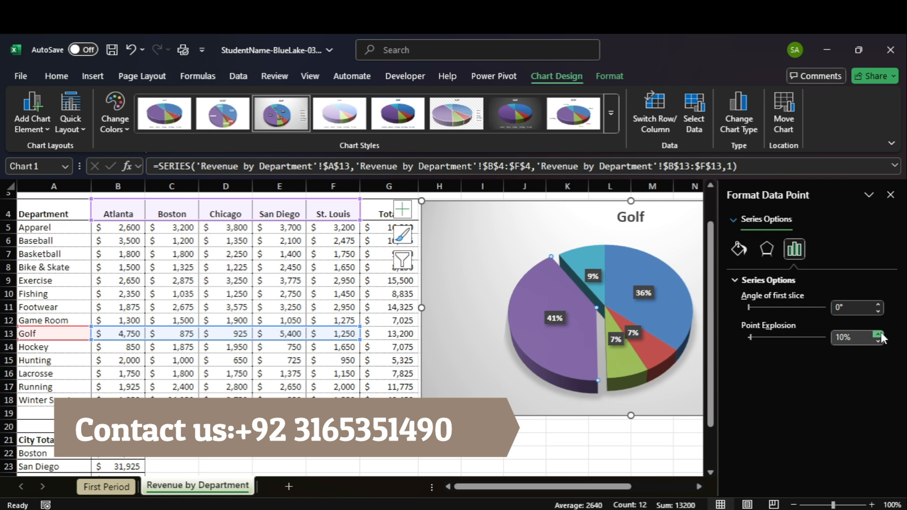
- Check the PDF's closing instruction, and in Excel close the Format Data Point pane and deselect the San Diego slice
left_click(665, 497)
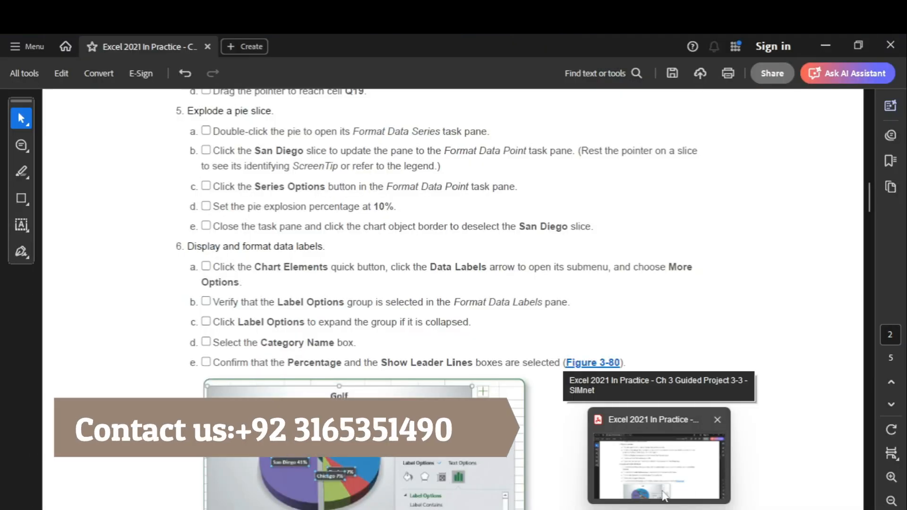
left_click(665, 497)
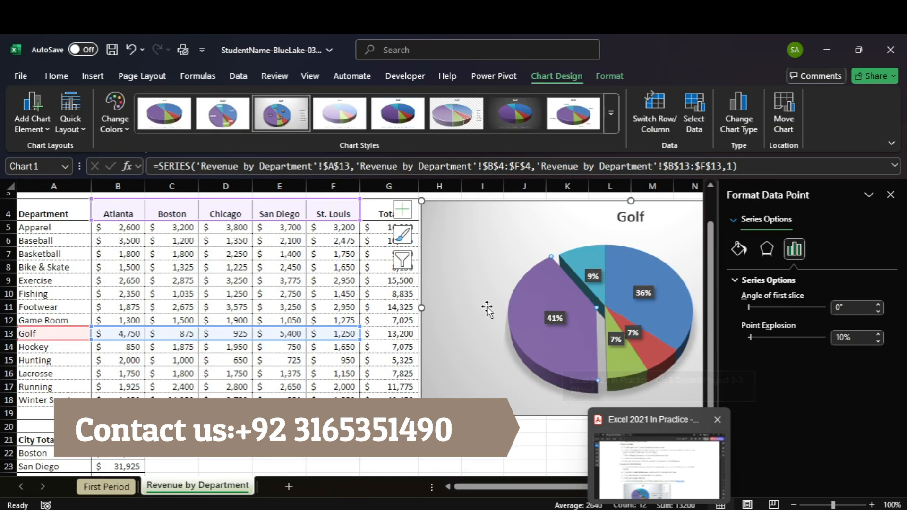
left_click(891, 197)
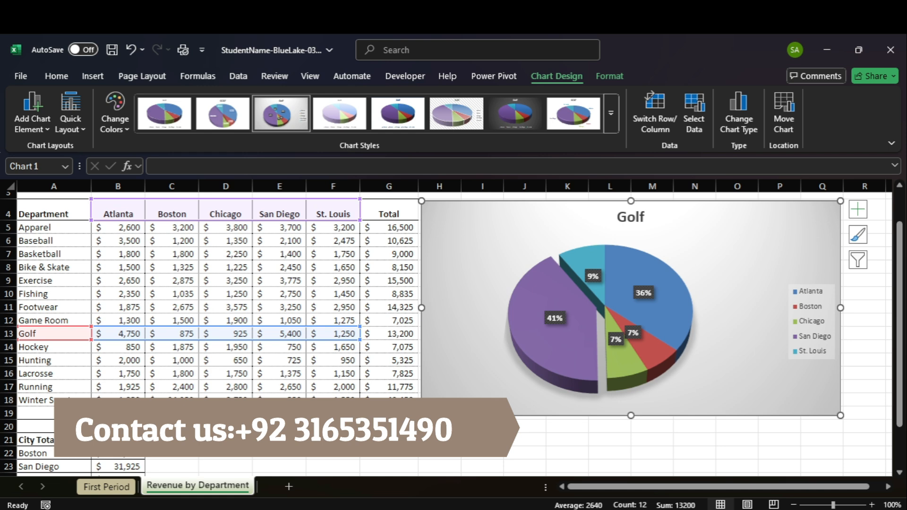
- Read the data label instructions in the PDF and open More Options for the Golf chart's data labels in Excel
left_click(654, 462)
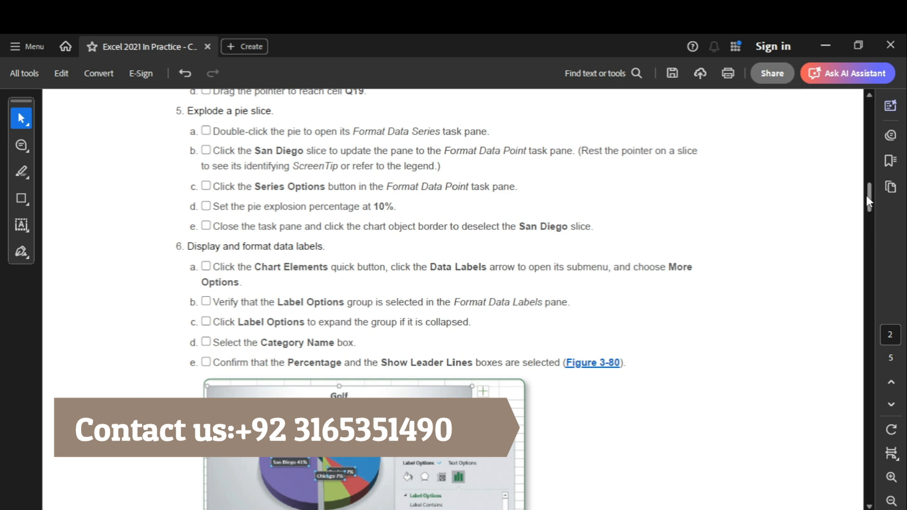
left_click_drag(867, 196, 867, 205)
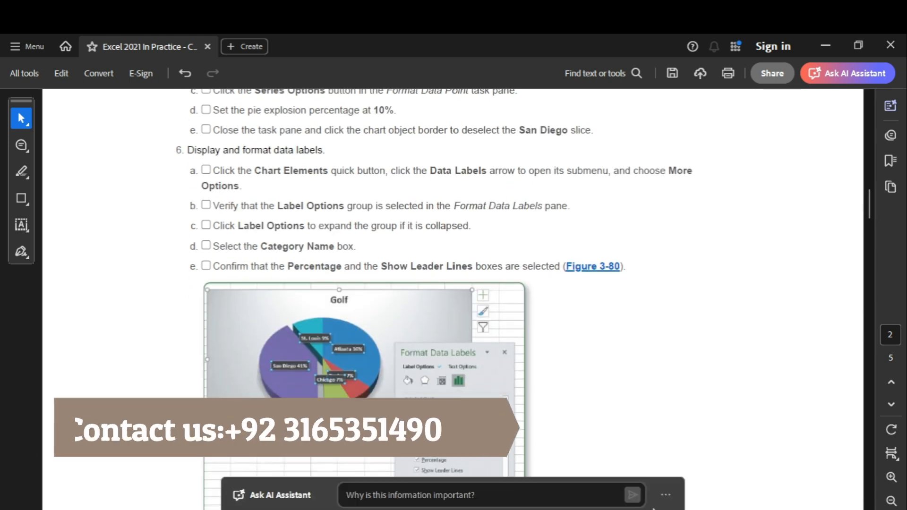
mouse_move(659, 509)
mouse_move(688, 509)
left_click(679, 470)
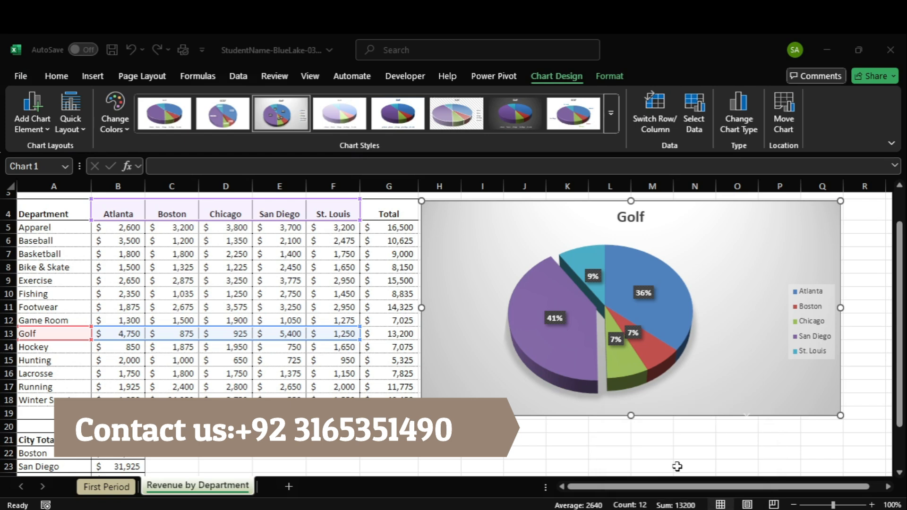
left_click(859, 211)
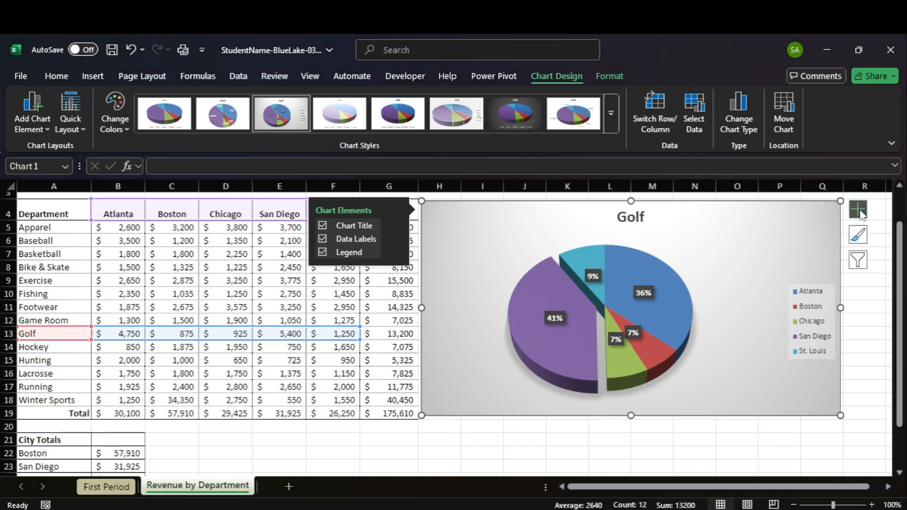
left_click(396, 241)
left_click(435, 321)
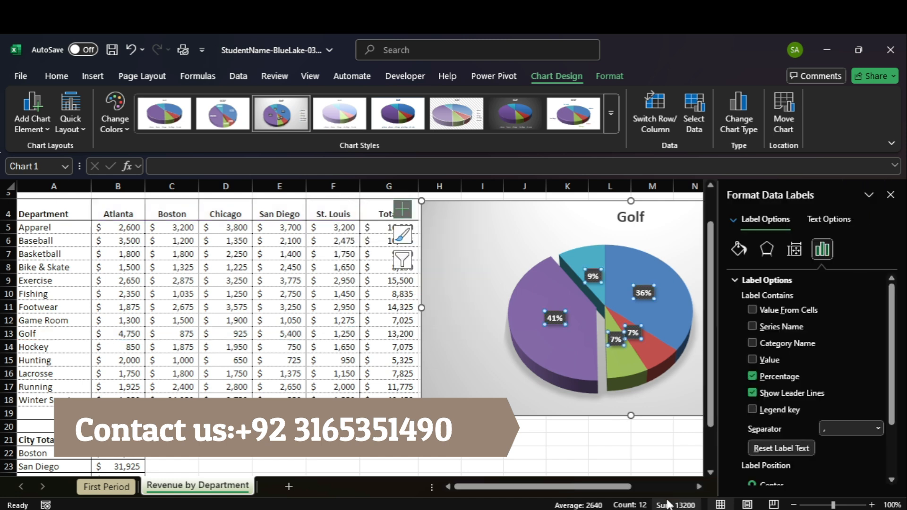
- Check the label settings in the PDF and add the Category Name to the Golf pie's data labels in Excel
mouse_move(667, 505)
left_click(669, 479)
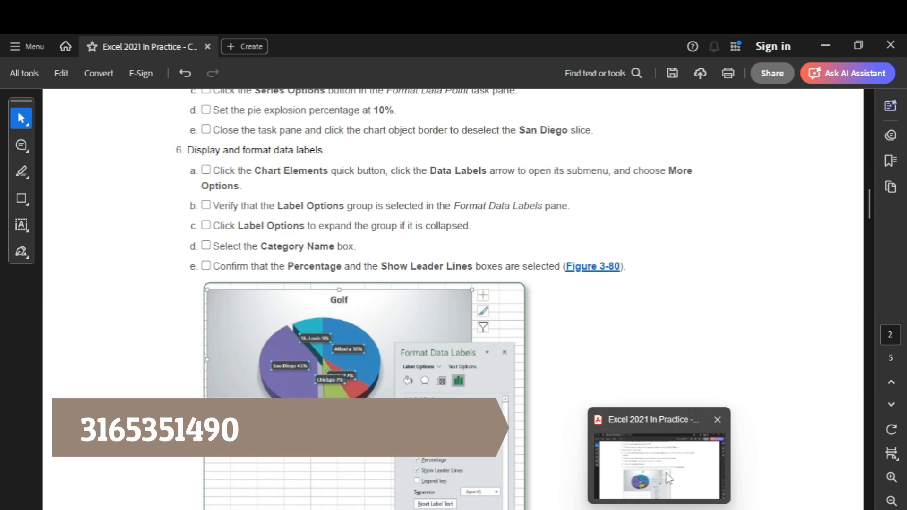
key("alt+Tab")
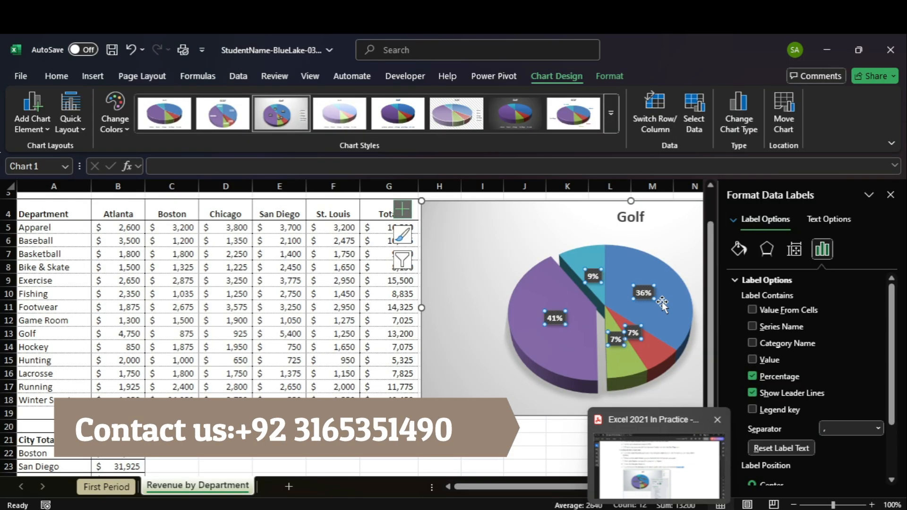
left_click(753, 342)
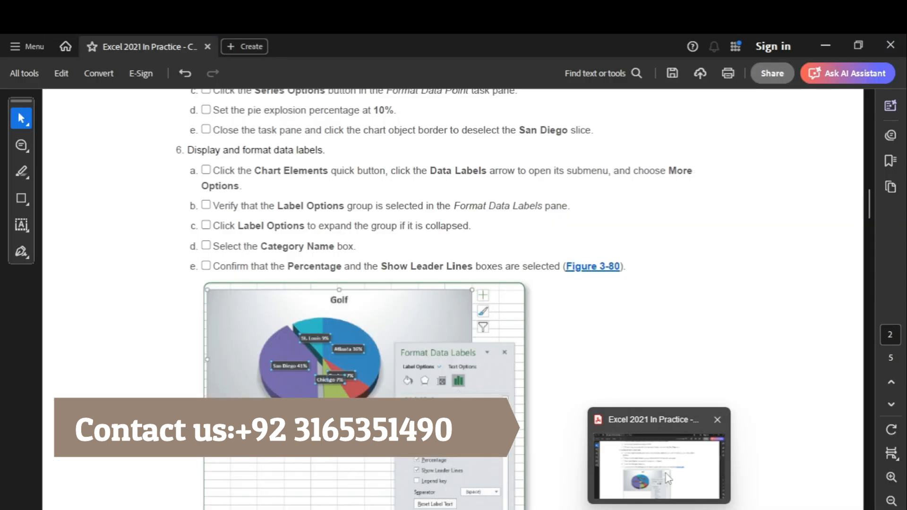
left_click(668, 478)
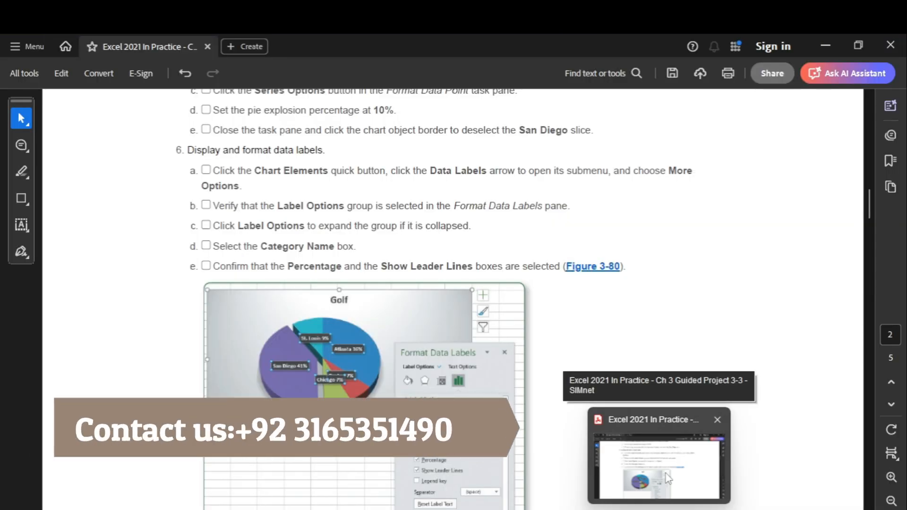
key("alt+Tab")
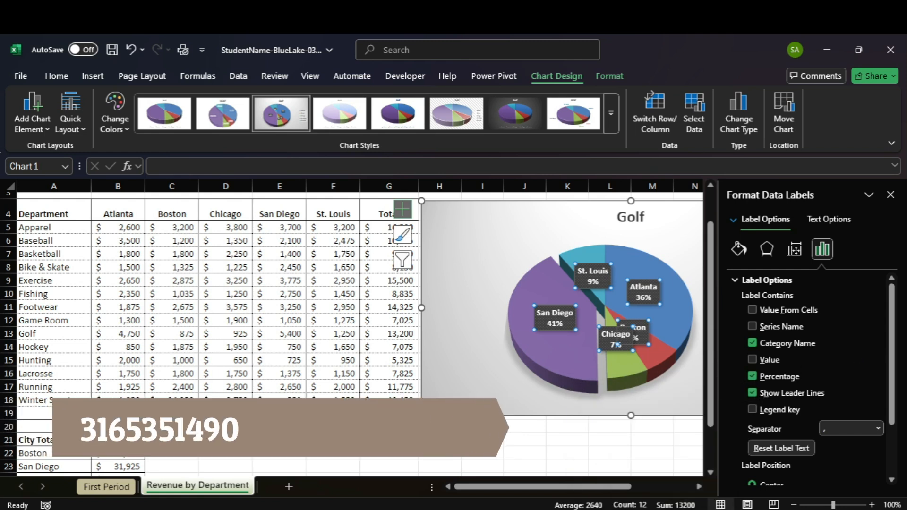
- Read the separator instruction in the PDF and set the Golf data labels' separator to (space) in Excel
left_click(651, 469)
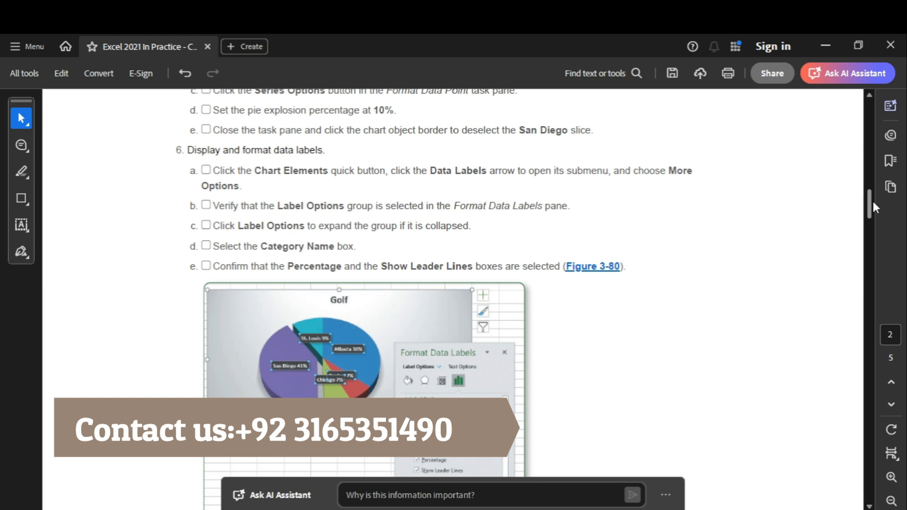
left_click_drag(872, 199, 875, 226)
mouse_move(688, 509)
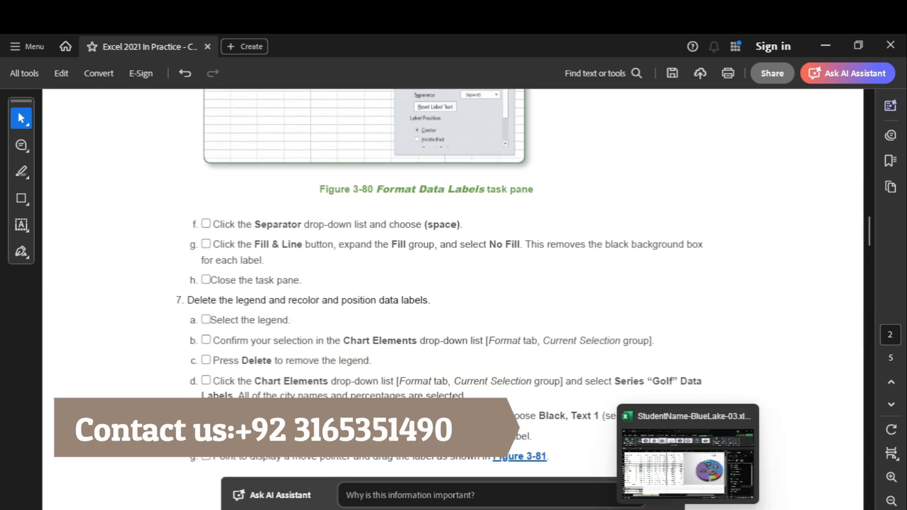
left_click(685, 484)
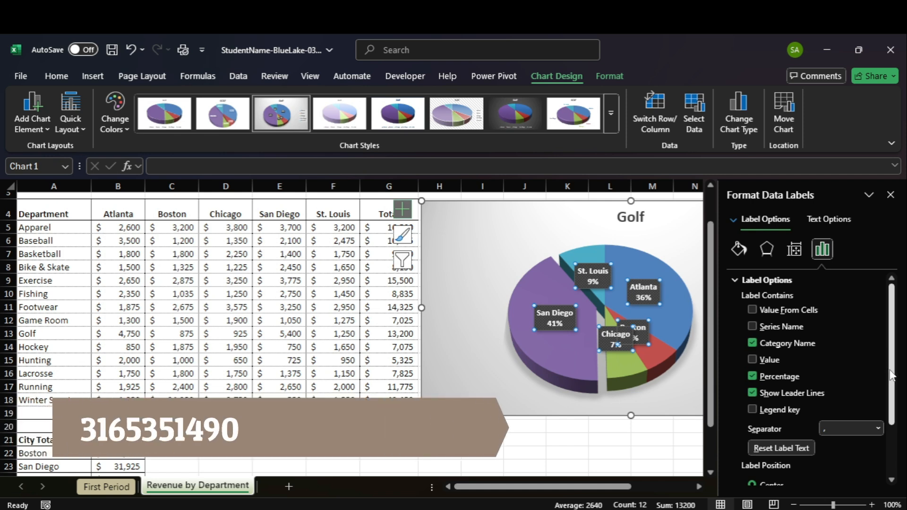
left_click(662, 461)
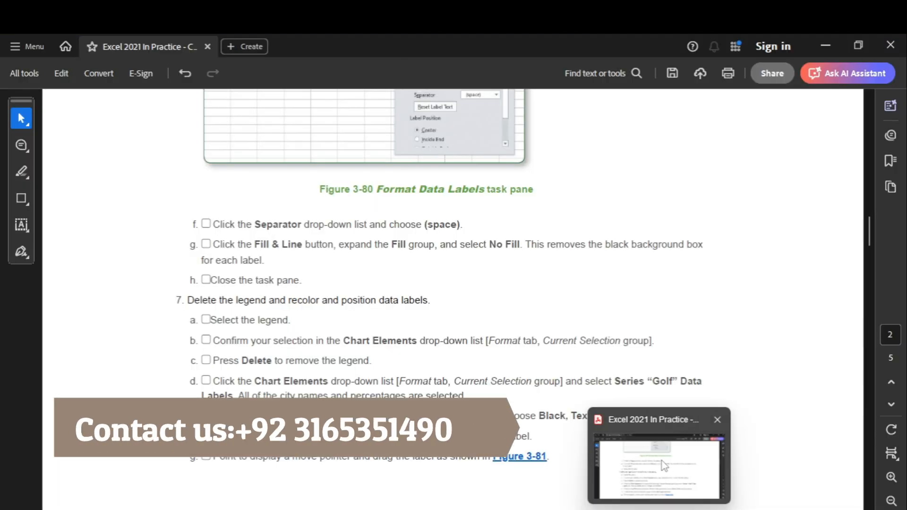
key("alt+Tab")
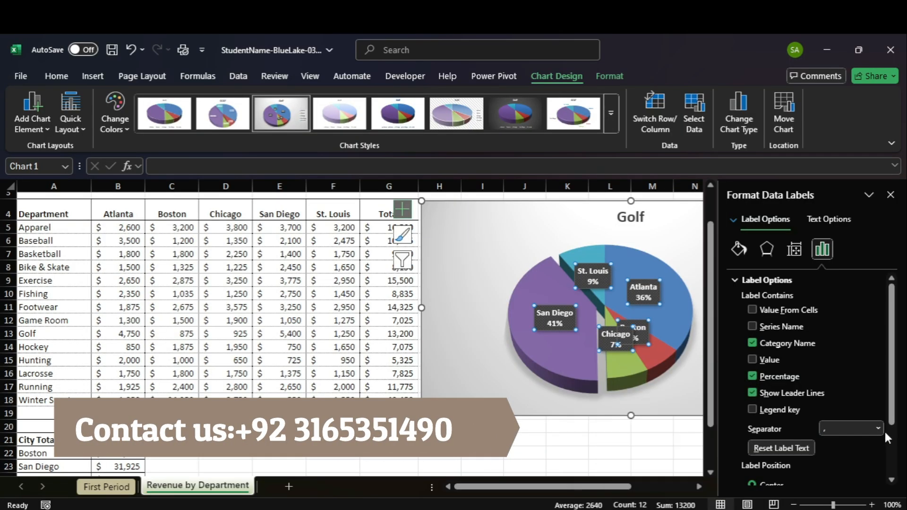
left_click(879, 429)
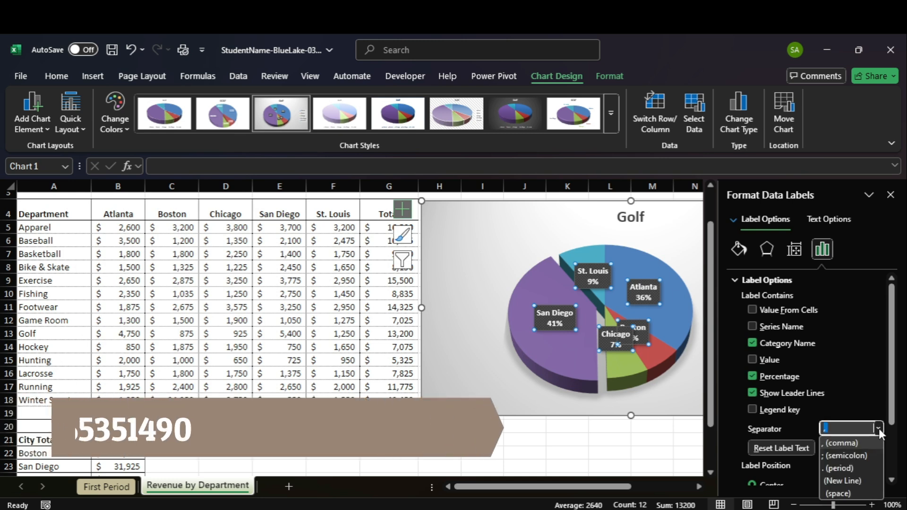
left_click(851, 492)
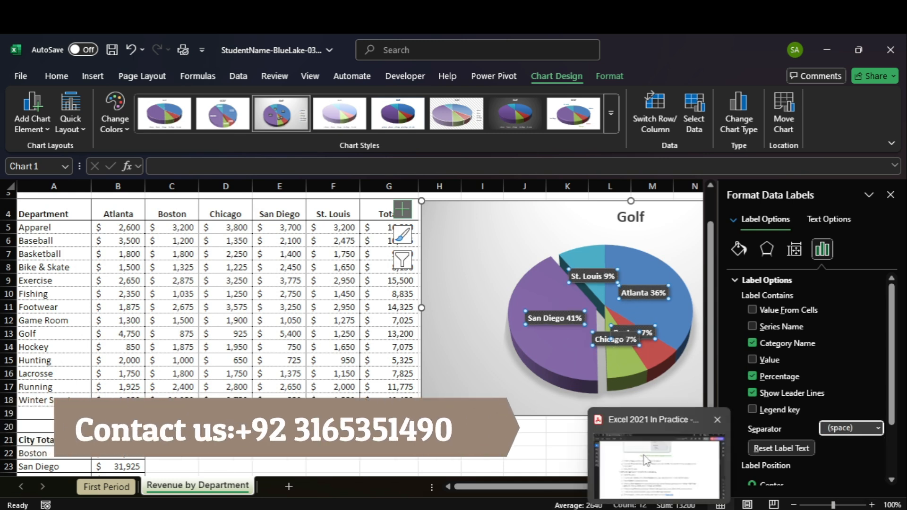
- Read the fill instruction in the PDF, and in Excel set the Golf data labels to No fill and close the Format Data Labels pane
left_click(648, 461)
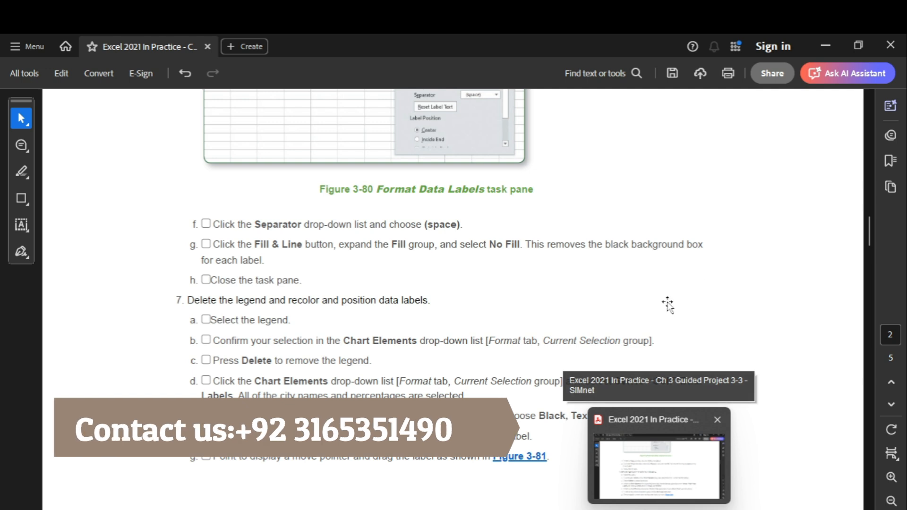
key("alt+Tab")
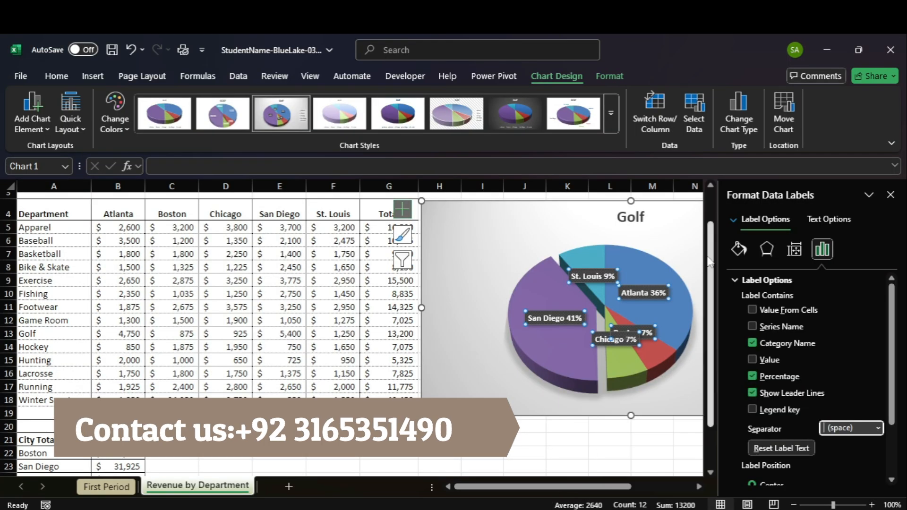
left_click(739, 249)
mouse_move(658, 467)
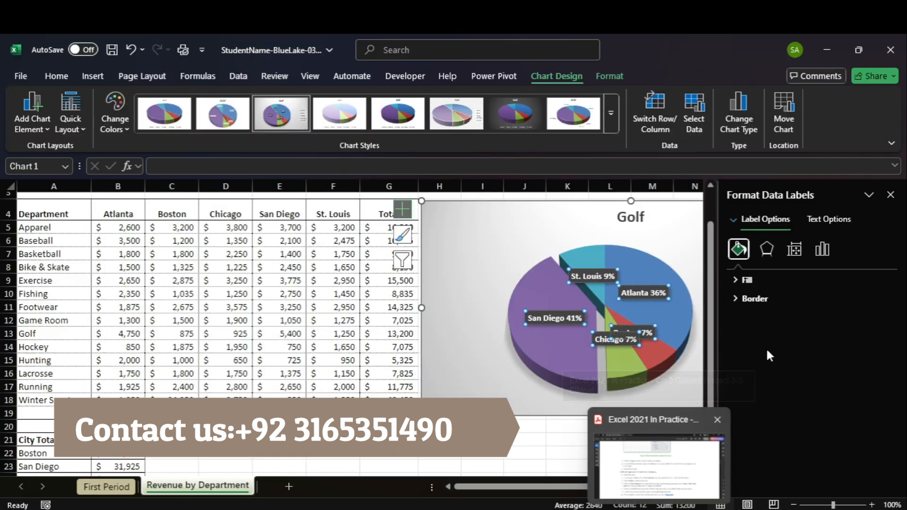
left_click(759, 282)
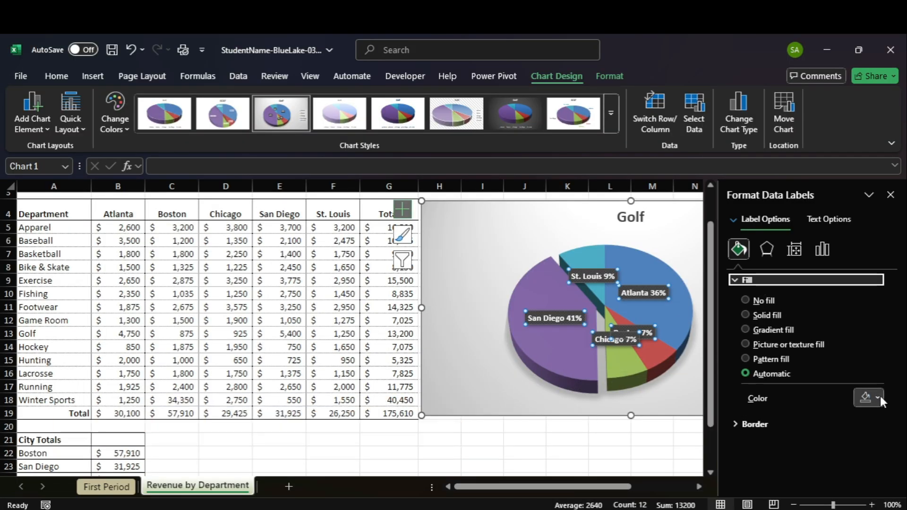
left_click(748, 301)
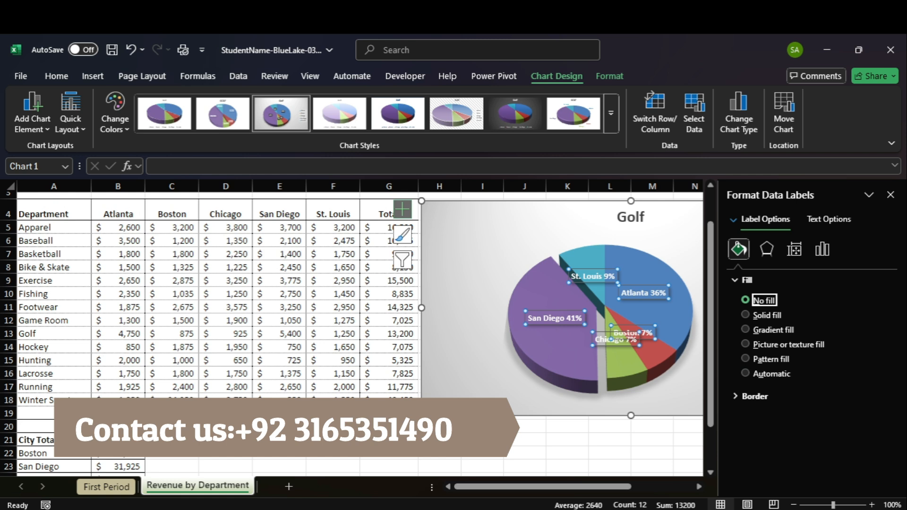
mouse_move(655, 469)
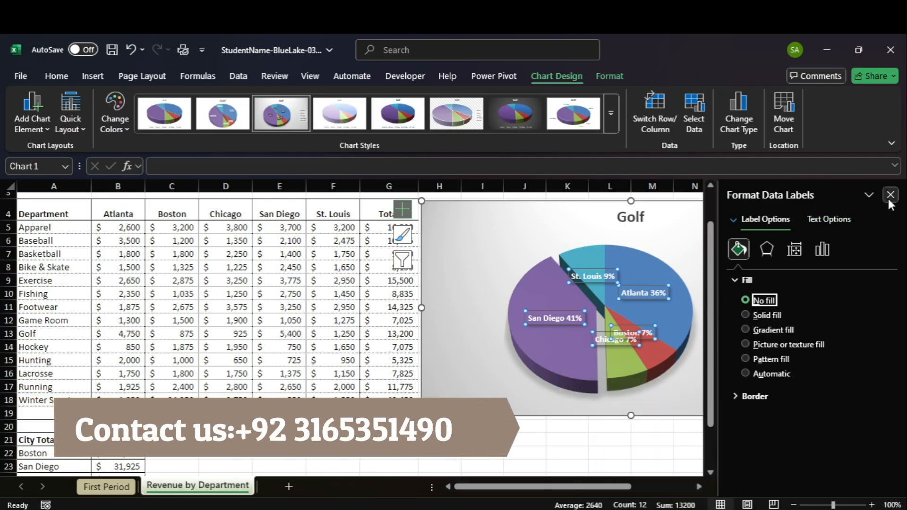
left_click(891, 197)
- Read the legend instructions in the PDF and delete the legend from the Golf pie chart in Excel
left_click(668, 460)
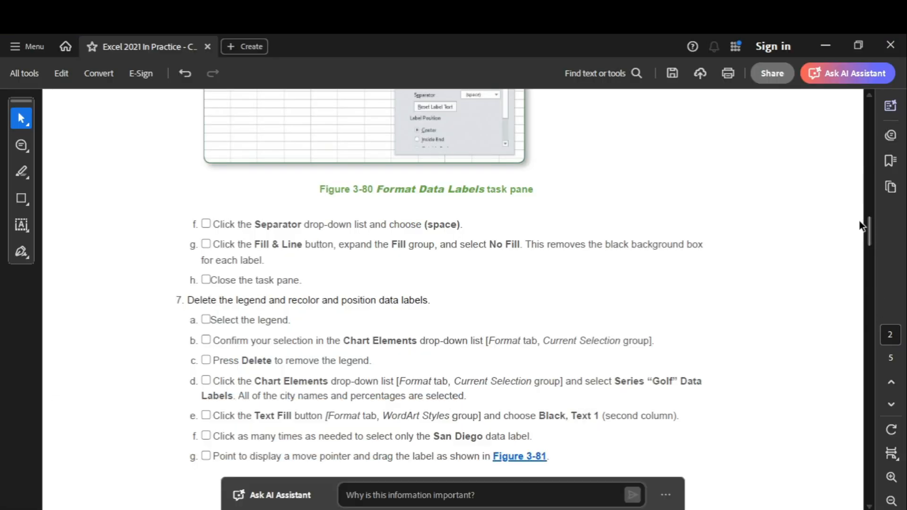
left_click_drag(865, 225, 868, 236)
mouse_move(688, 508)
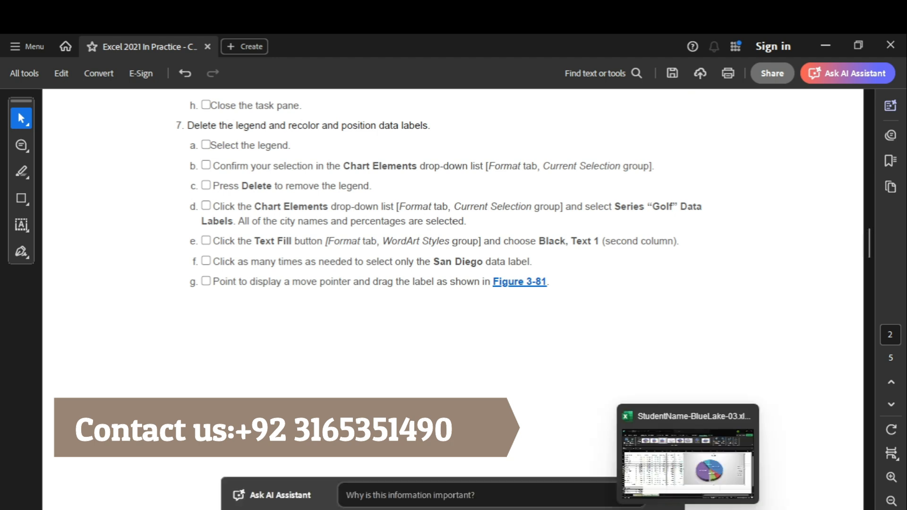
left_click(687, 468)
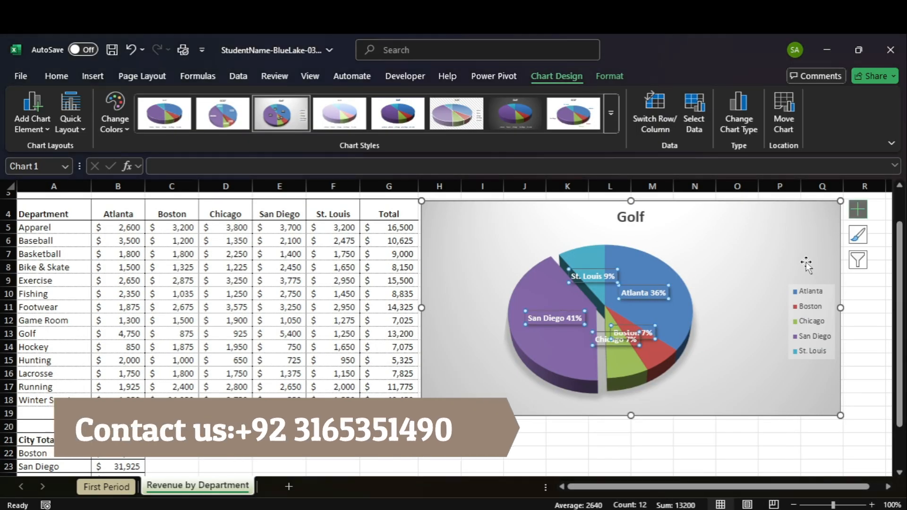
right_click(808, 305)
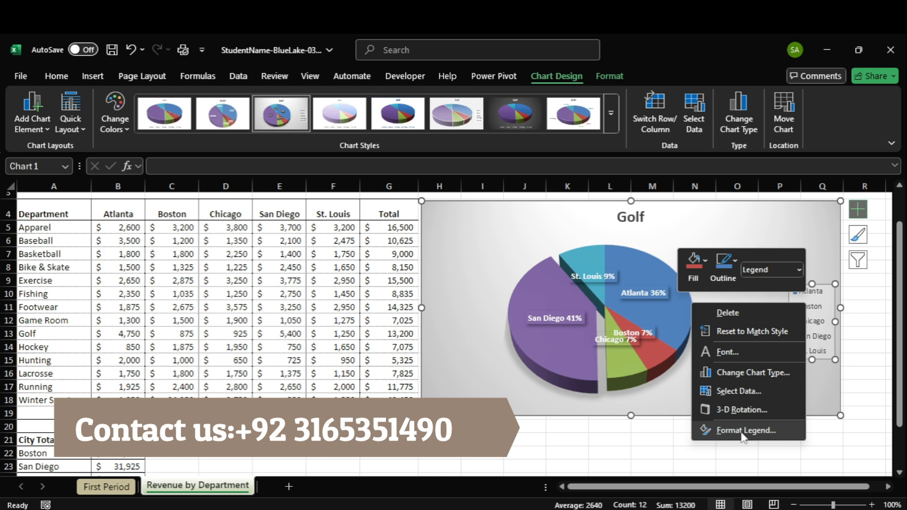
left_click(742, 314)
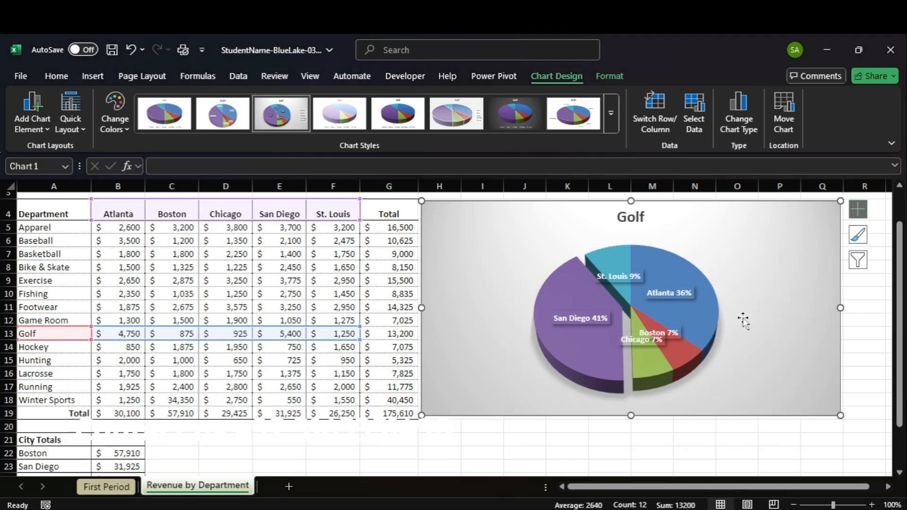
- Examine the PDF's instructions for selecting the Golf data labels and compare them with the Golf pie in Excel
left_click(674, 493)
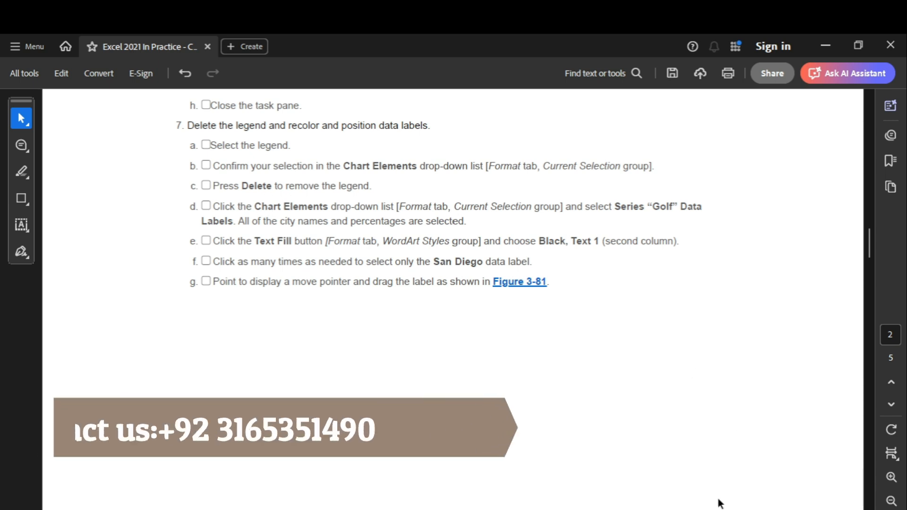
mouse_move(688, 508)
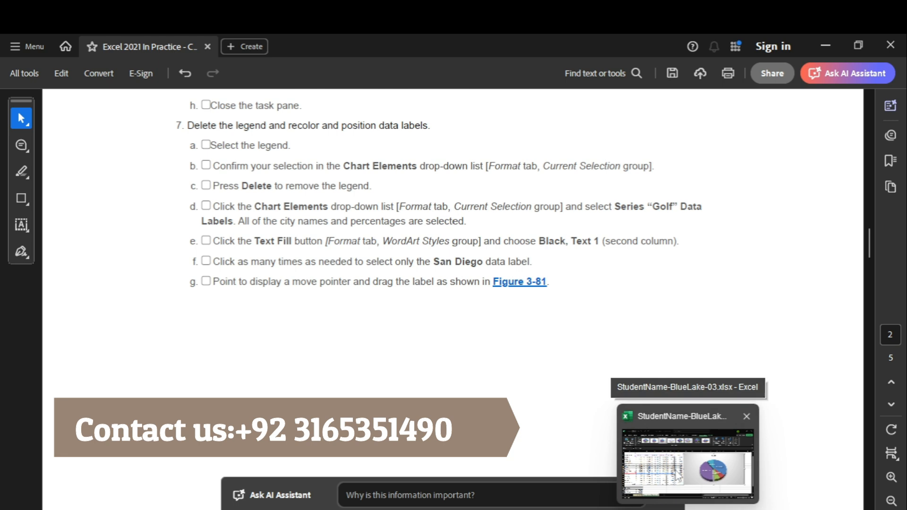
left_click(680, 489)
mouse_move(663, 365)
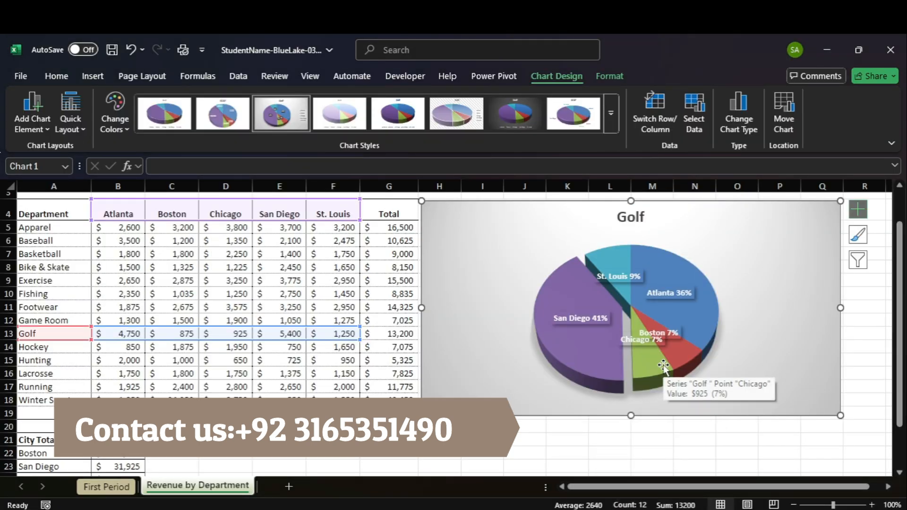
right_click(664, 365)
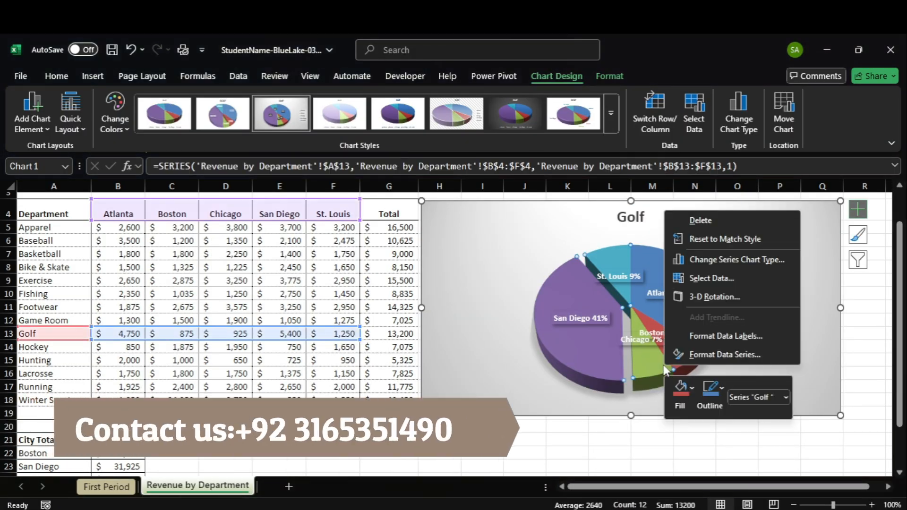
mouse_move(688, 508)
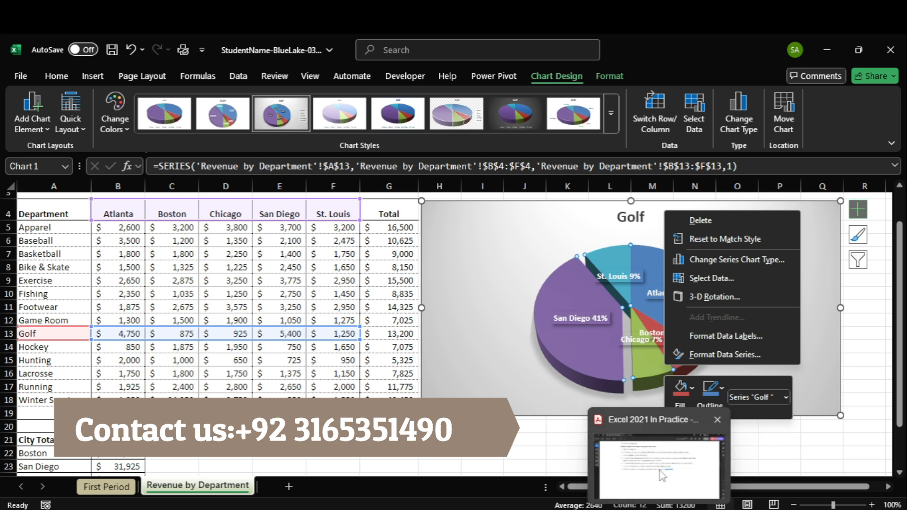
left_click(659, 470)
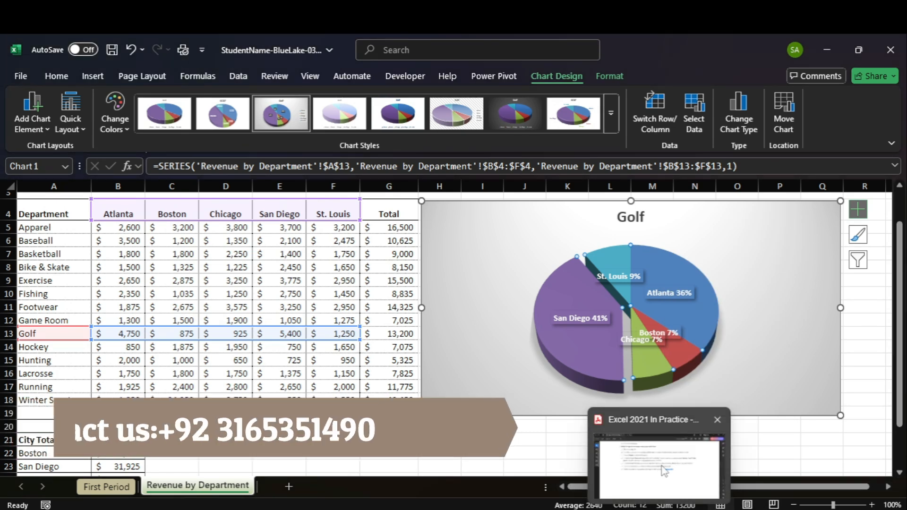
left_click(662, 468)
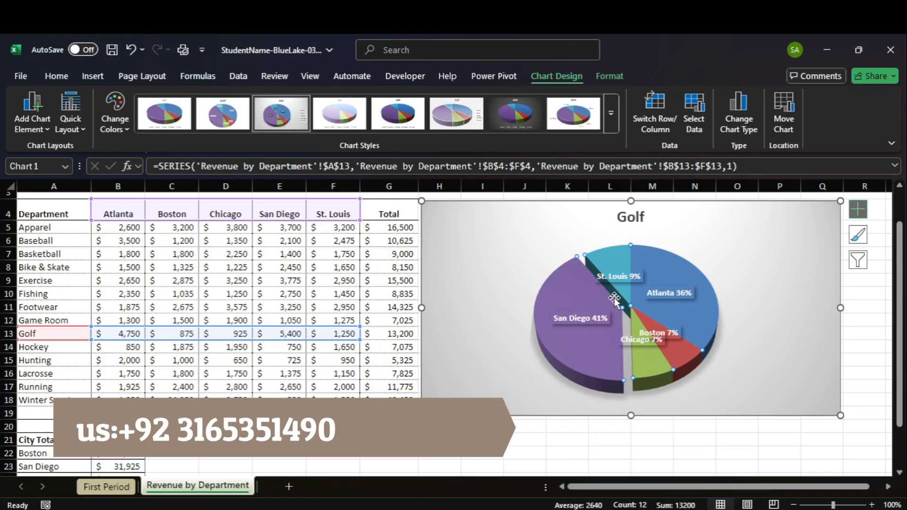
- Following the PDF, select the Series "Golf" Data Labels in Excel and set their text fill to Black, Text 1
left_click(605, 77)
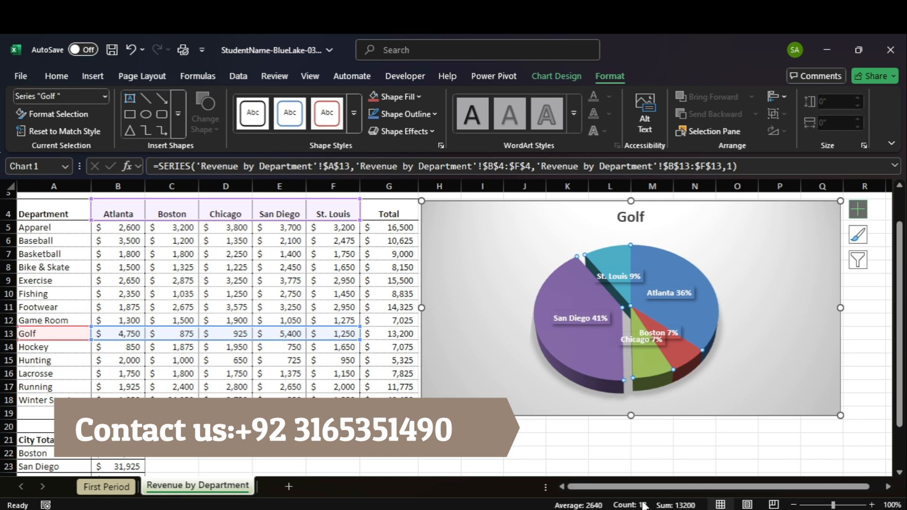
mouse_move(643, 506)
left_click(650, 485)
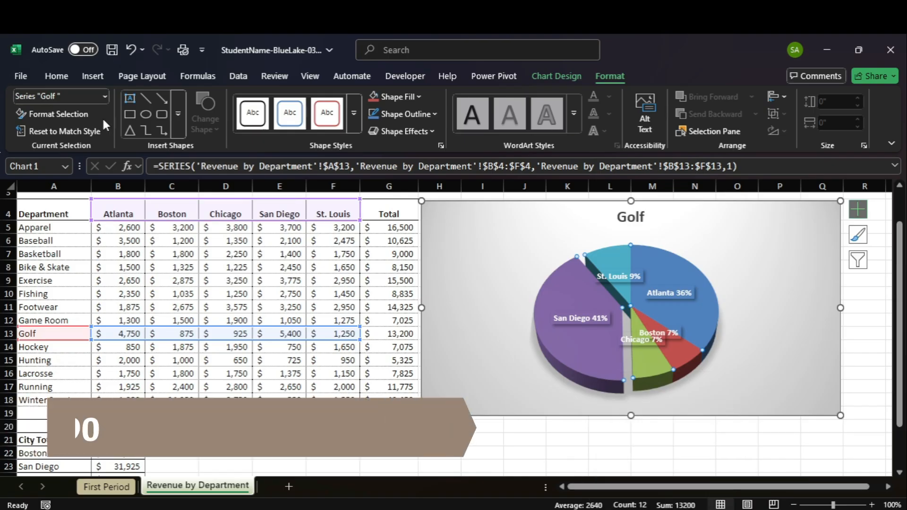
left_click(105, 96)
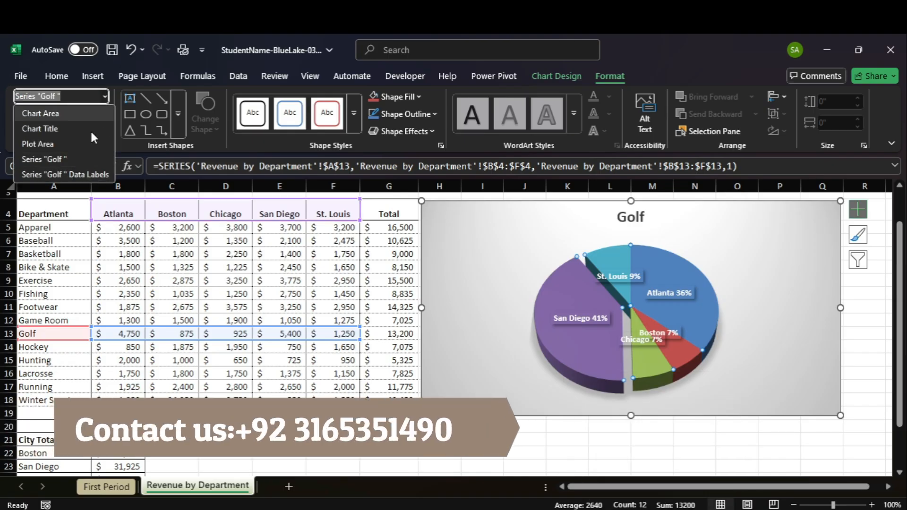
left_click(83, 175)
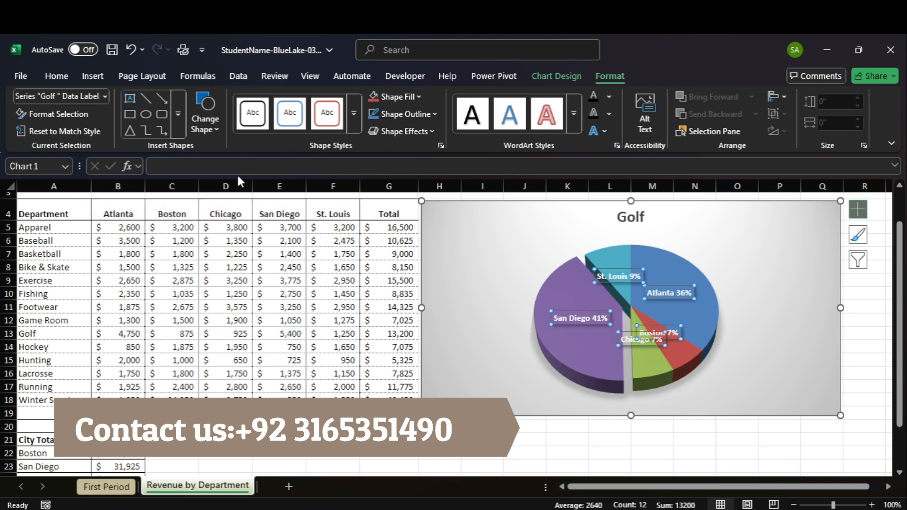
left_click(659, 481)
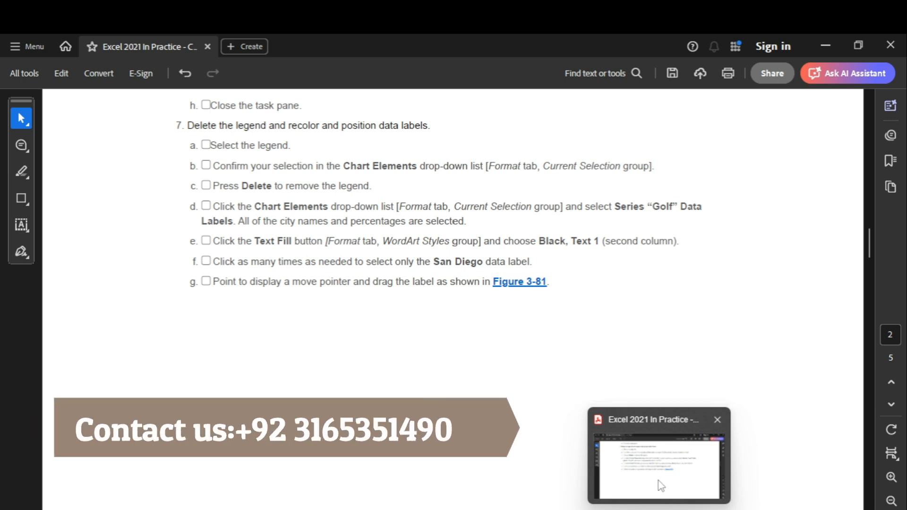
key("alt+Tab")
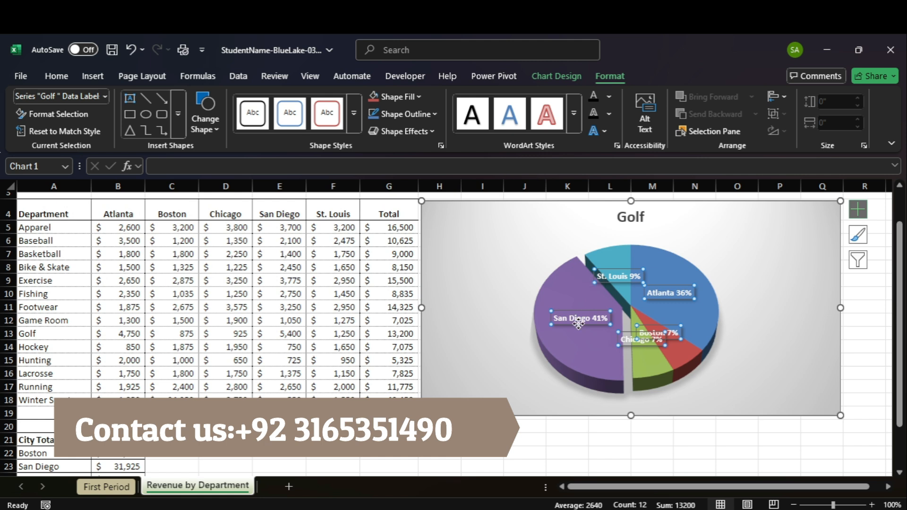
left_click(636, 460)
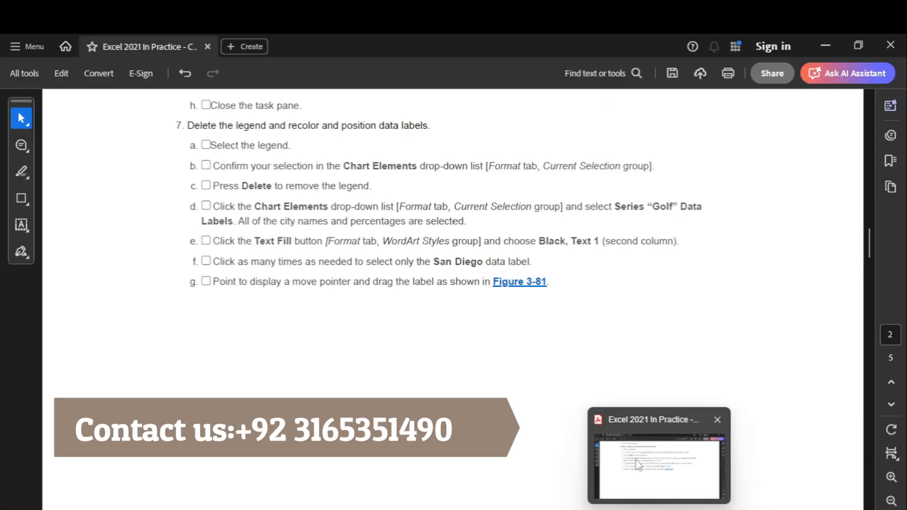
key("alt+Tab")
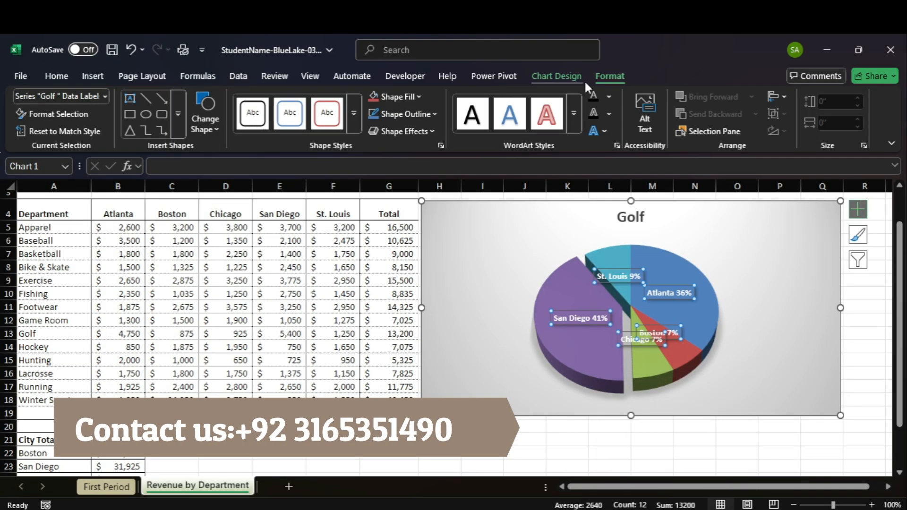
left_click(610, 96)
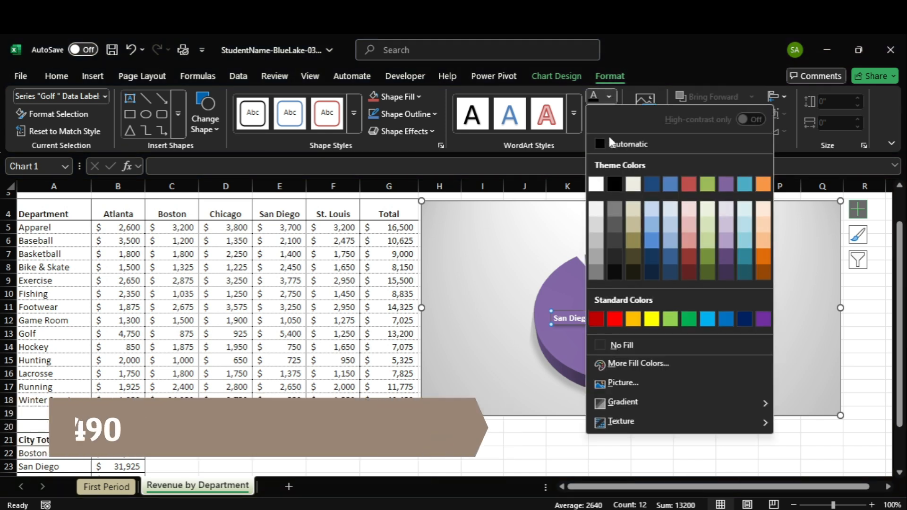
left_click(615, 184)
- Check the label positions in the PDF's Figure 3-81, and in Excel move the St. Louis and San Diego labels outside the pie
left_click(657, 505)
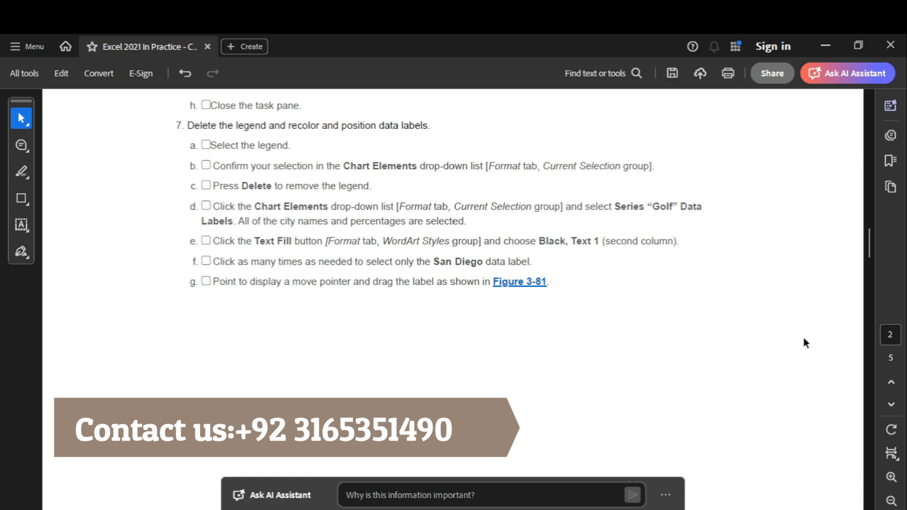
left_click_drag(869, 248, 871, 280)
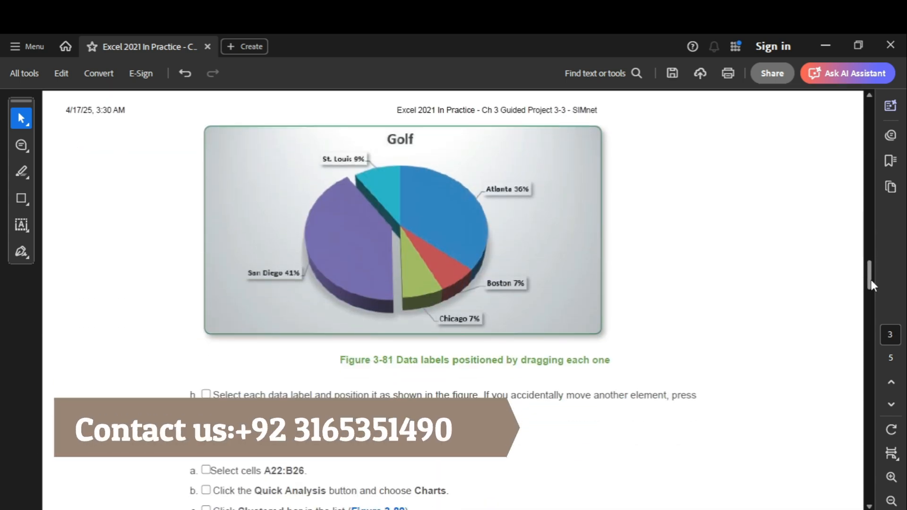
left_click_drag(871, 280, 871, 288)
left_click_drag(871, 288, 872, 280)
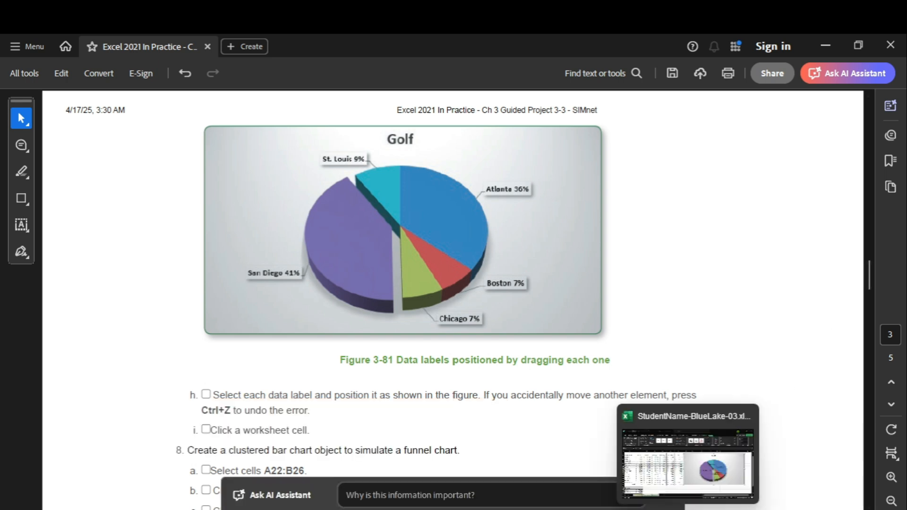
left_click(692, 494)
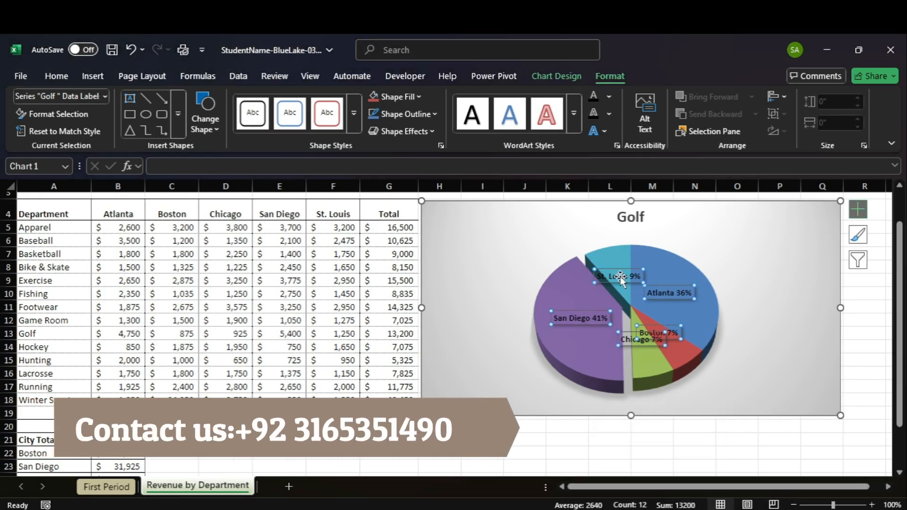
left_click(621, 276)
left_click_drag(621, 277, 590, 224)
left_click(573, 319)
left_click_drag(572, 319, 487, 293)
- Move the Chicago, Boston and Atlanta data labels outside the Golf pie, each beside its own slice
left_click(646, 341)
left_click_drag(676, 408, 676, 408)
left_click(671, 332)
left_click_drag(676, 330, 755, 382)
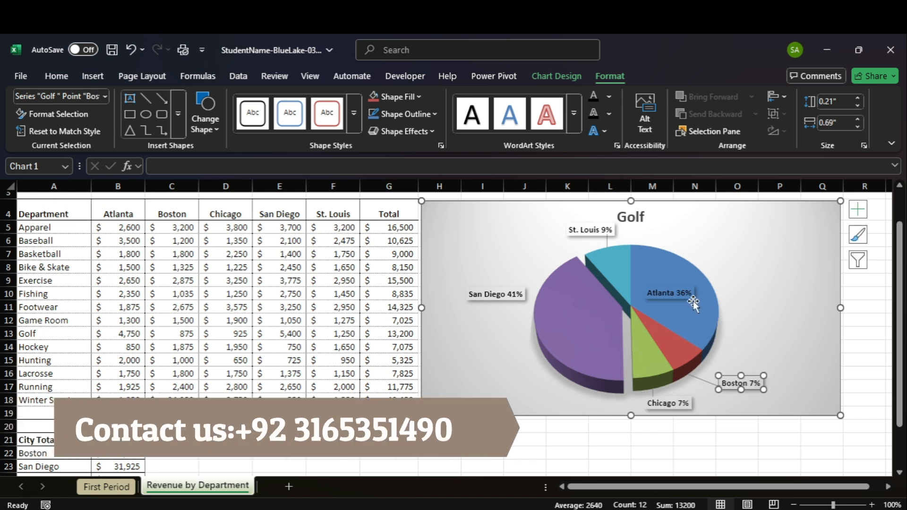
left_click_drag(692, 299, 784, 303)
- Reposition the San Diego data label beside the lower left side of its slice, as in Figure 3-81
left_click(502, 296)
left_click_drag(502, 296, 496, 279)
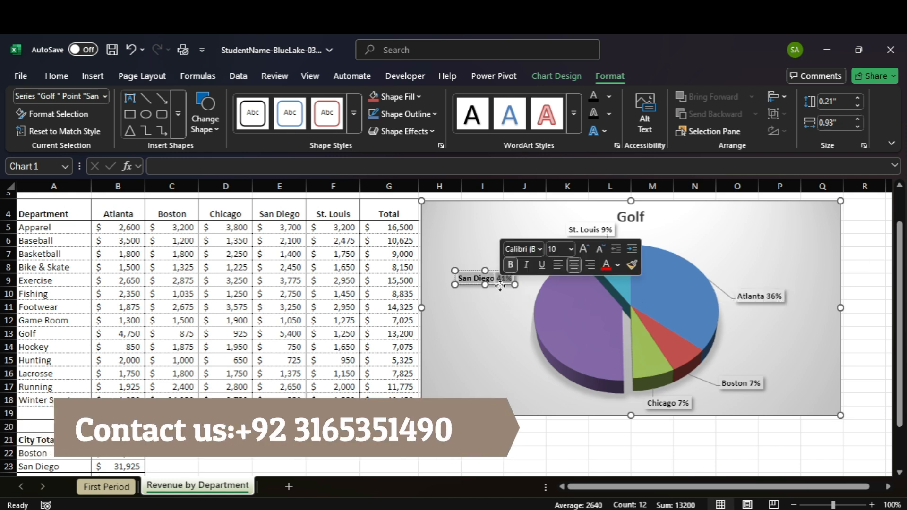
left_click(499, 293)
left_click(496, 287)
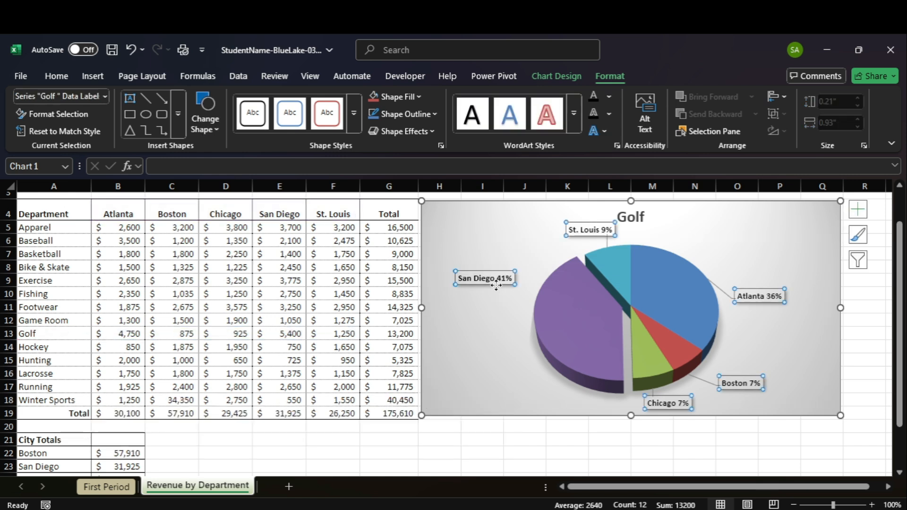
left_click_drag(497, 287, 506, 347)
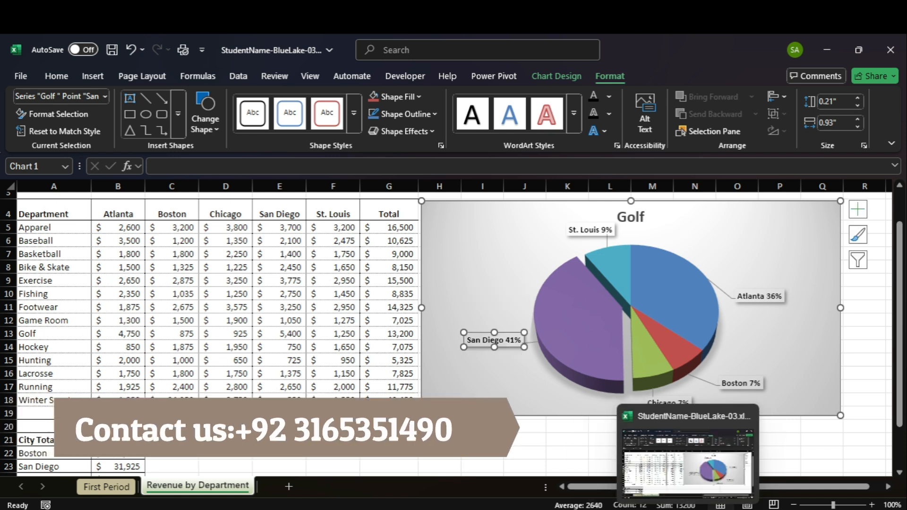
- Lower the San Diego data label slightly beside its slice and shift the Chicago label outward below the Golf pie, matching Figure 3-81
mouse_move(657, 487)
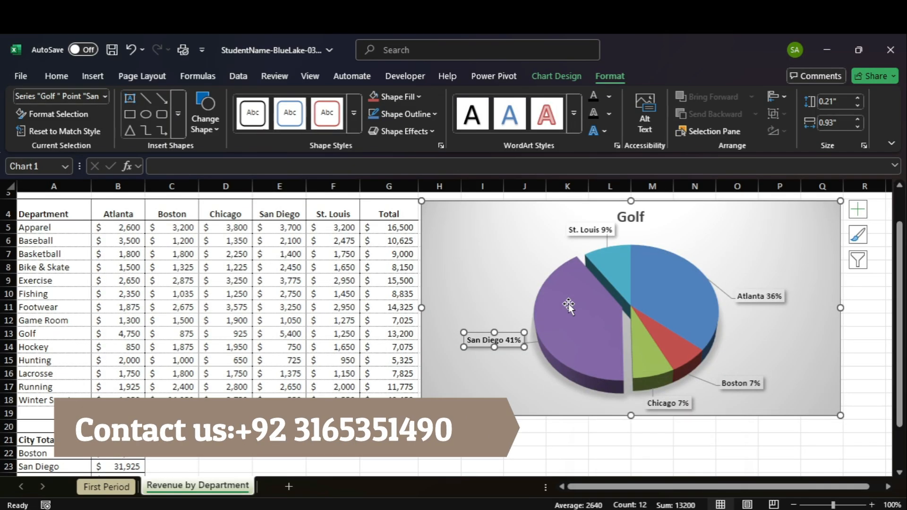
left_click_drag(511, 349, 517, 363)
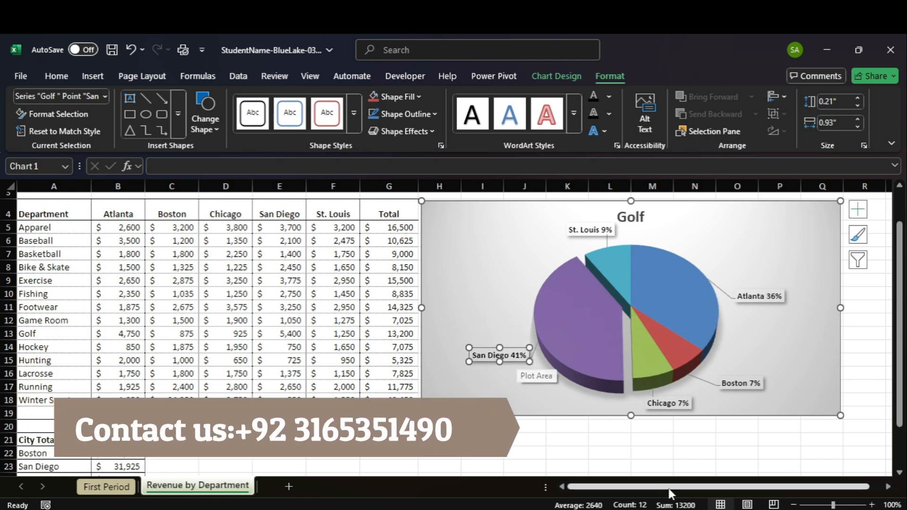
mouse_move(657, 474)
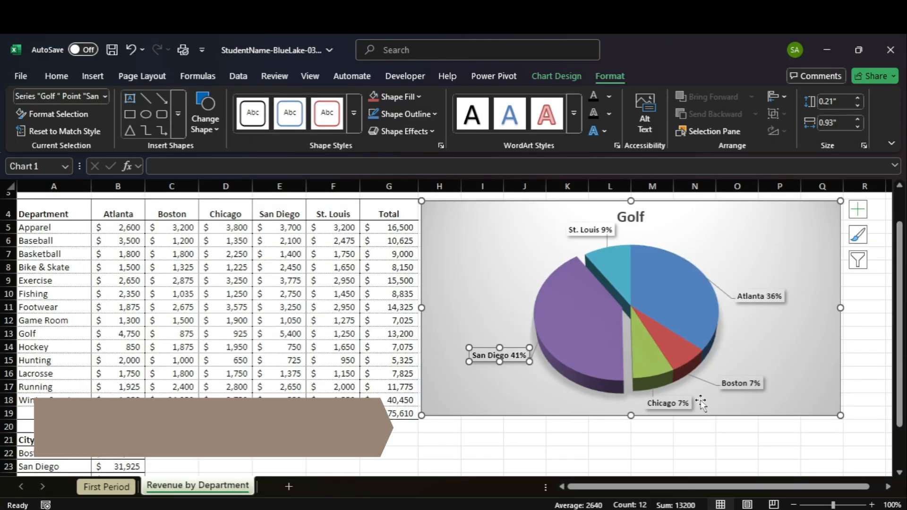
left_click(662, 406)
left_click_drag(661, 407, 681, 412)
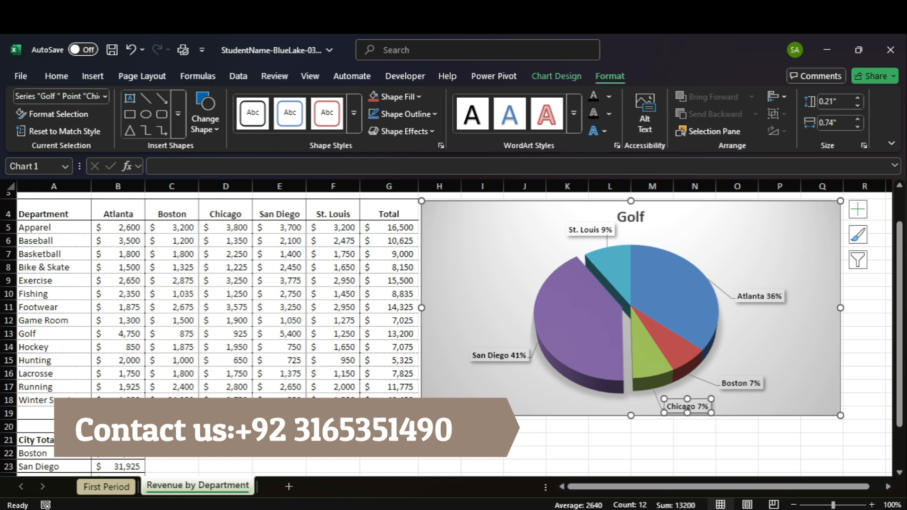
- Check the instruction after Figure 3-81 in the PDF, and in Excel deselect the Golf chart by selecting cell E10
left_click(652, 463)
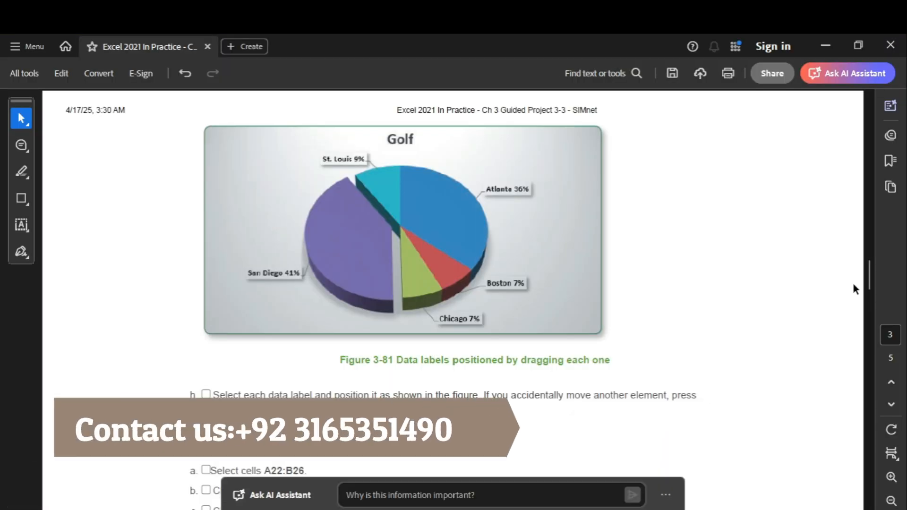
left_click_drag(870, 276, 873, 294)
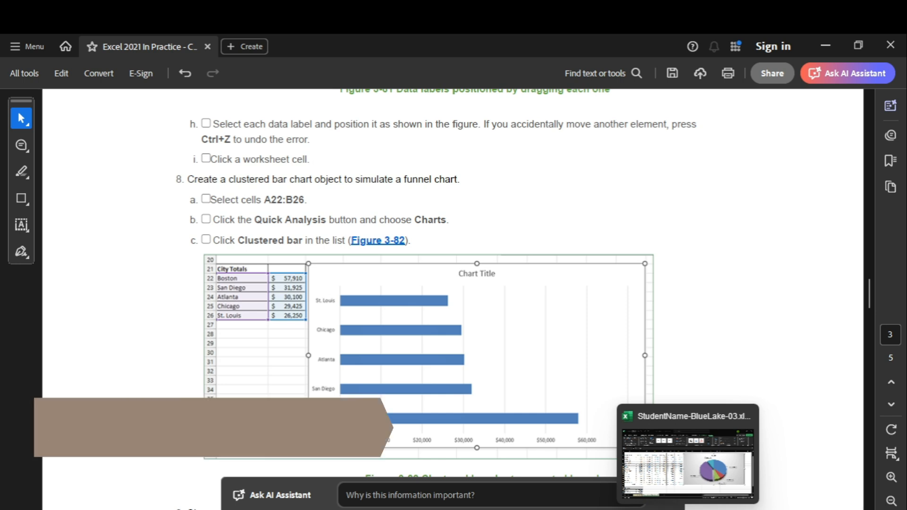
left_click(685, 463)
left_click(282, 291)
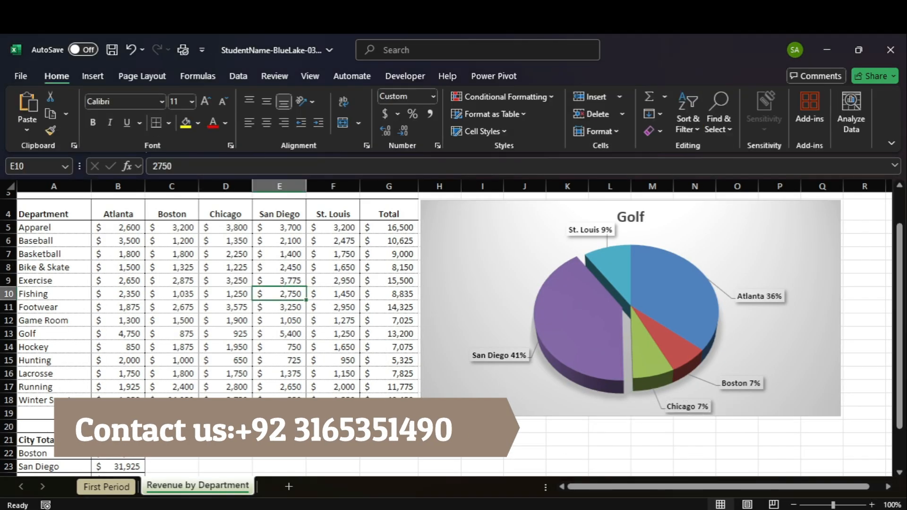
- Switch to the PDF and read the Steps to complete This Project section near the beginning of Guided Project 3-3
mouse_move(671, 504)
left_click(654, 465)
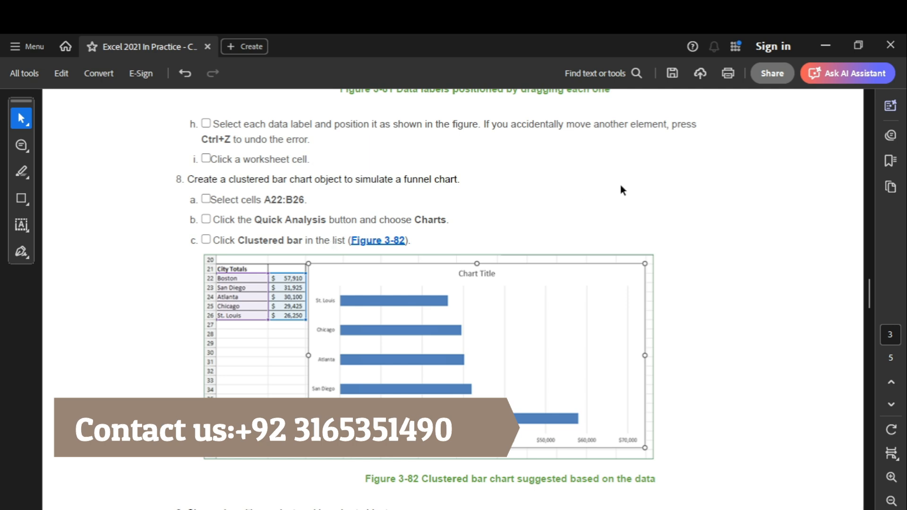
left_click_drag(869, 299, 869, 102)
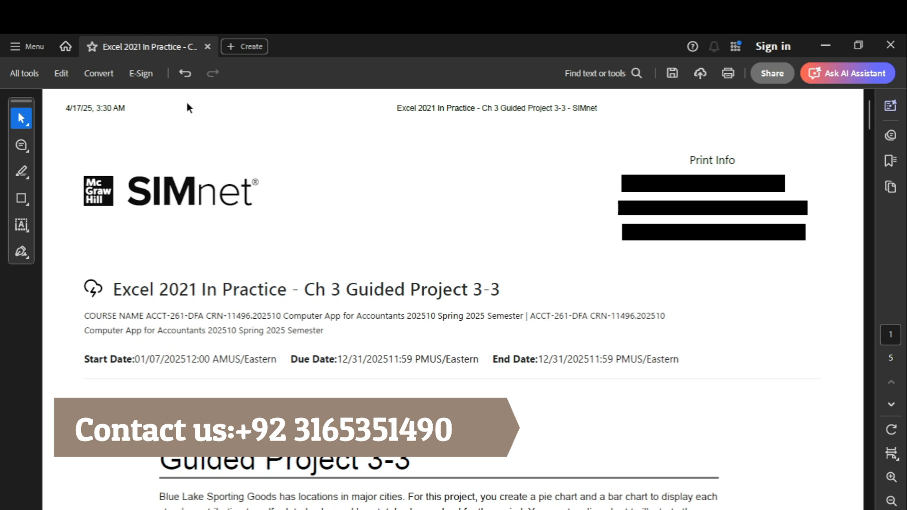
left_click_drag(873, 118, 886, 168)
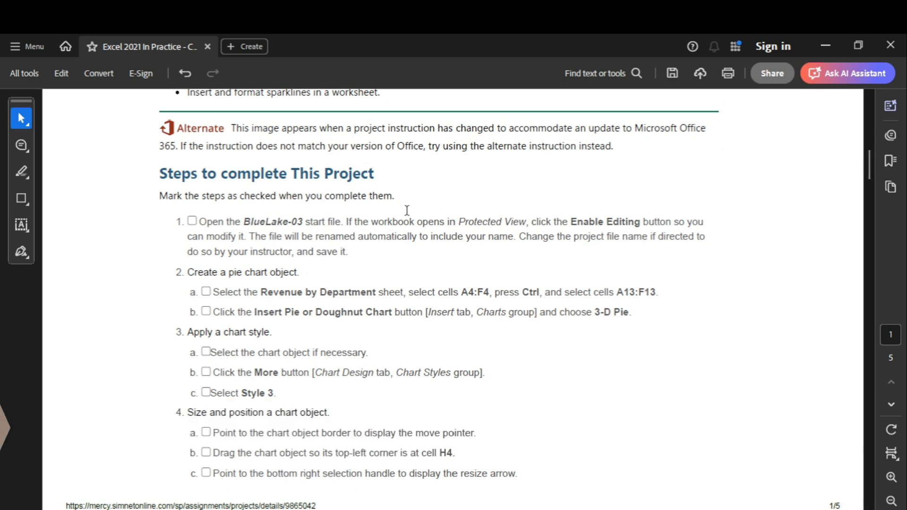
- Open StudentName-BlueLake-03.xlsx from the project folder, enable editing, and dismiss the feedback notification
left_click(826, 46)
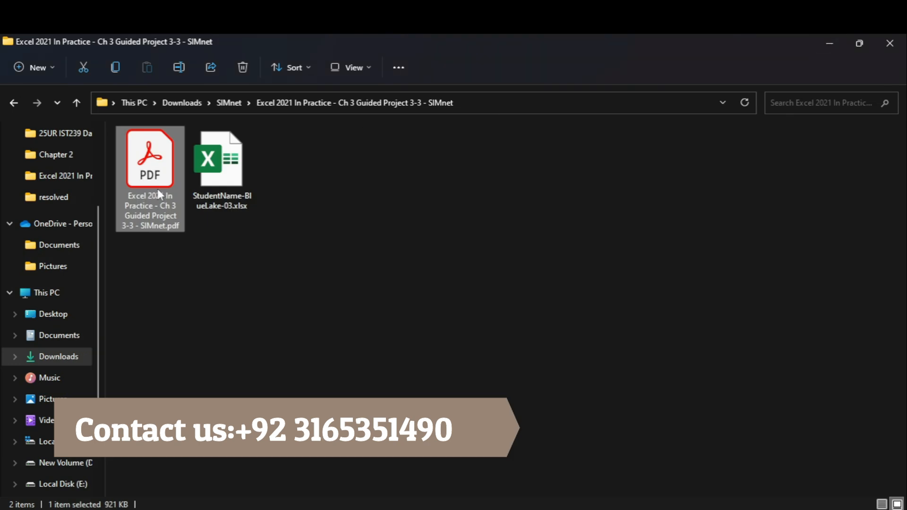
double_click(229, 177)
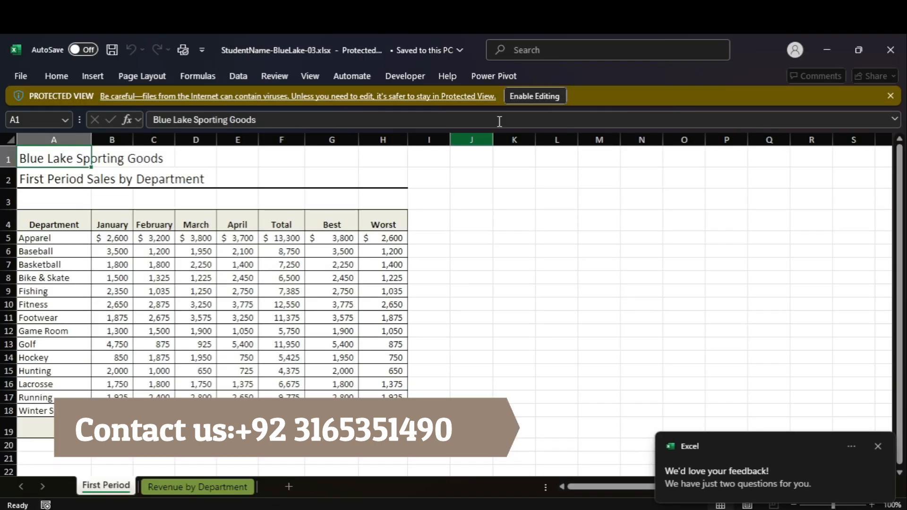
left_click(537, 99)
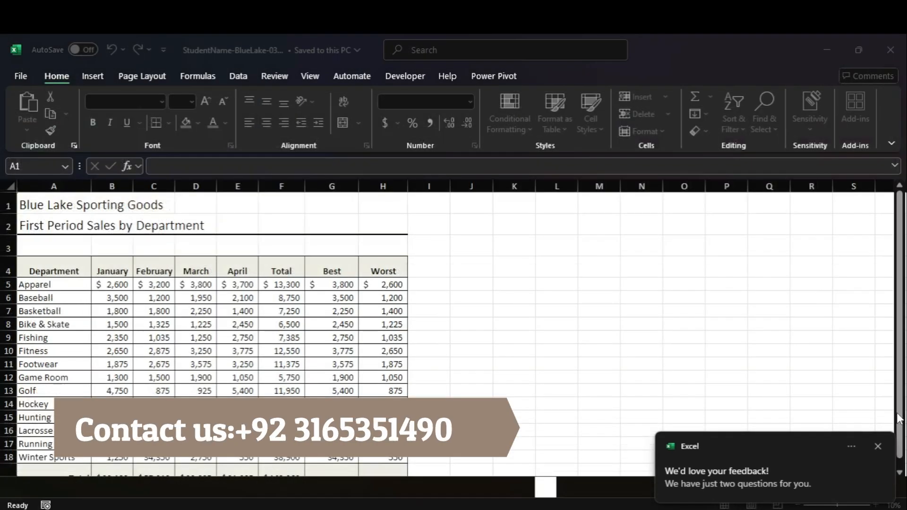
left_click(878, 447)
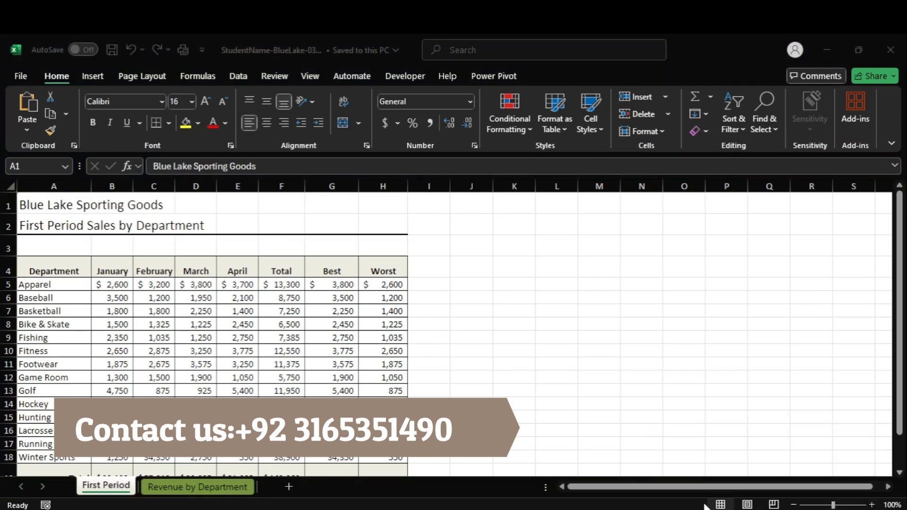
- Check the pie chart instructions in the PDF and display the Revenue by Department sheet in Excel
left_click(668, 454)
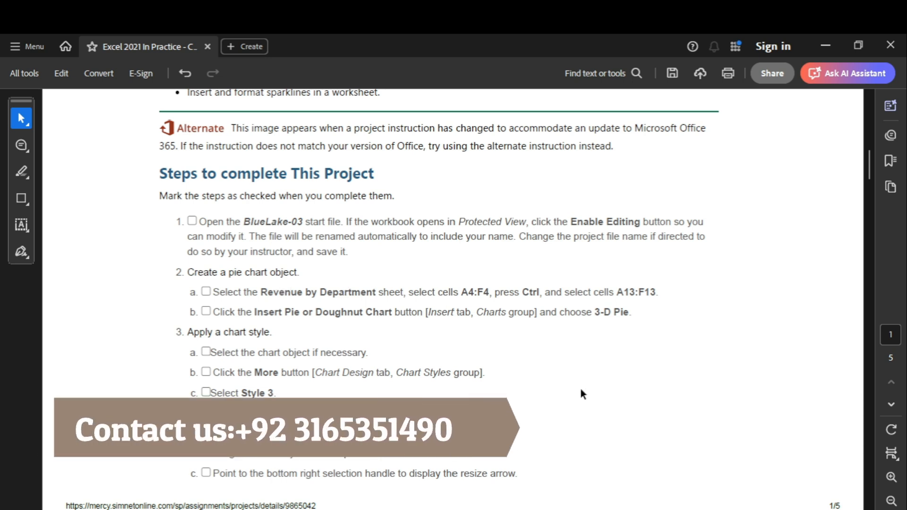
mouse_move(690, 501)
left_click(690, 449)
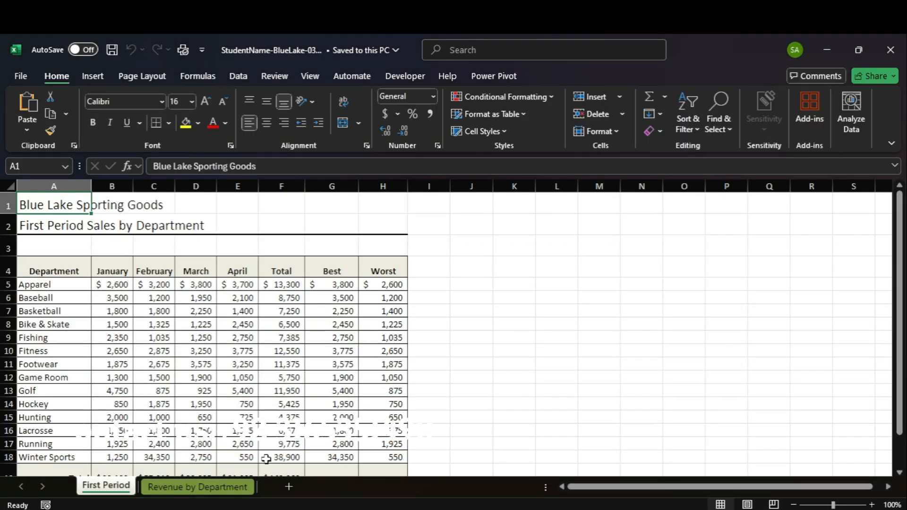
left_click(198, 486)
- Take the range reference A4:F4 from step 2a of the PDF and select those cells on the Revenue by Department sheet
mouse_move(660, 501)
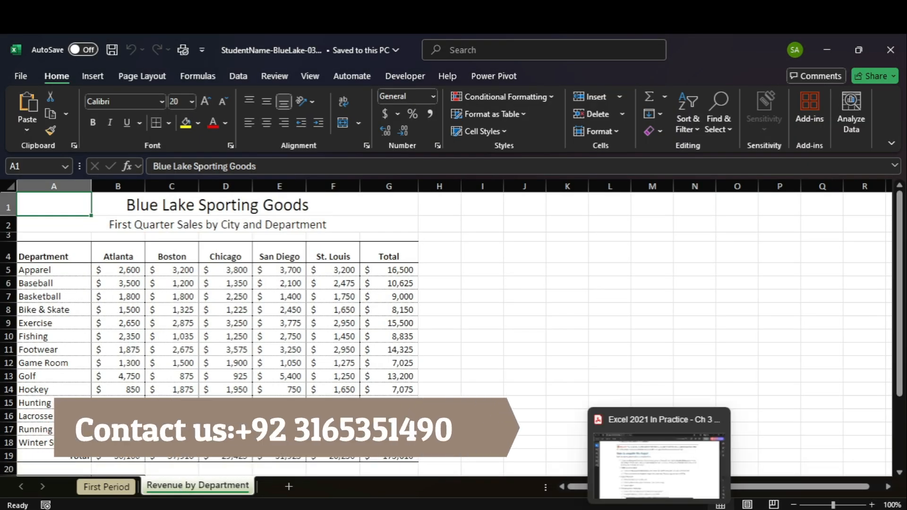
left_click(646, 456)
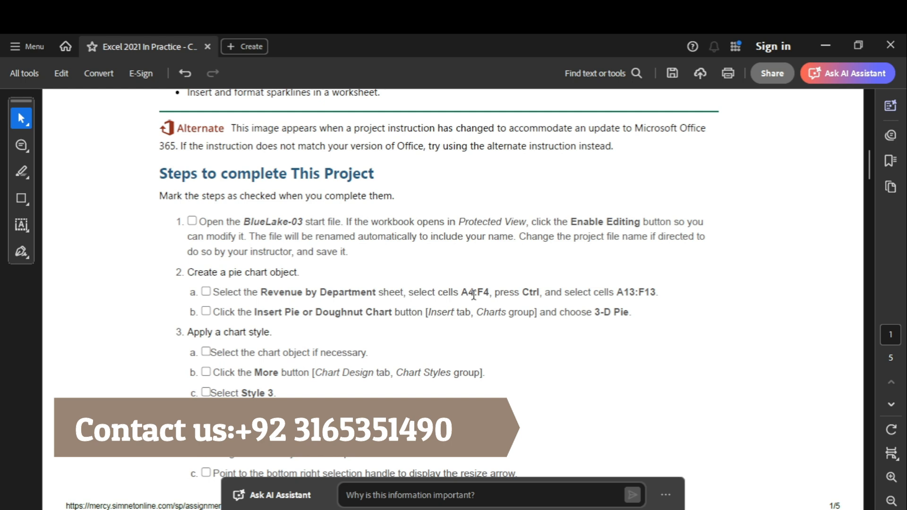
left_click_drag(468, 293, 489, 294)
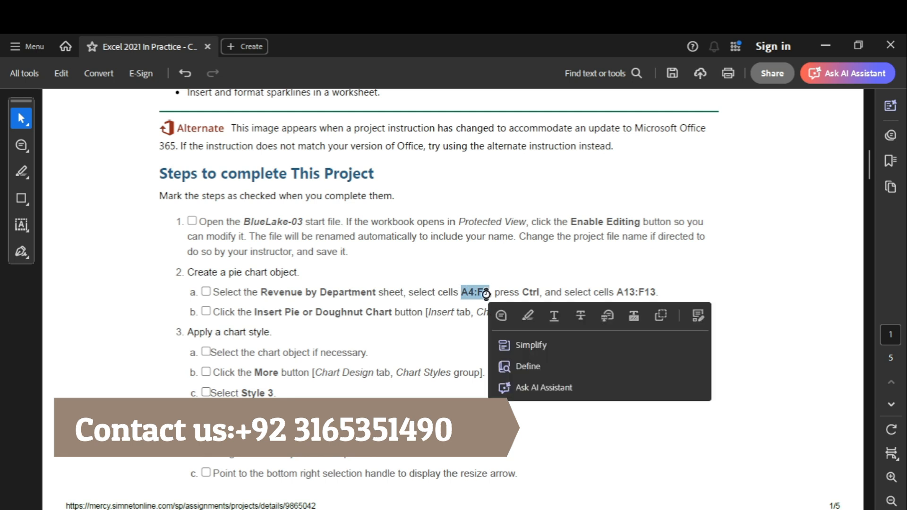
key("alt+Tab")
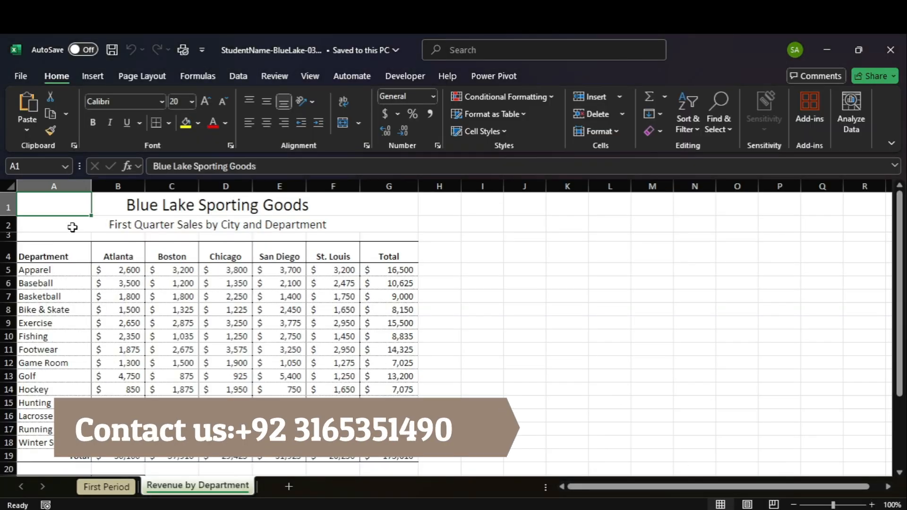
key("Return")
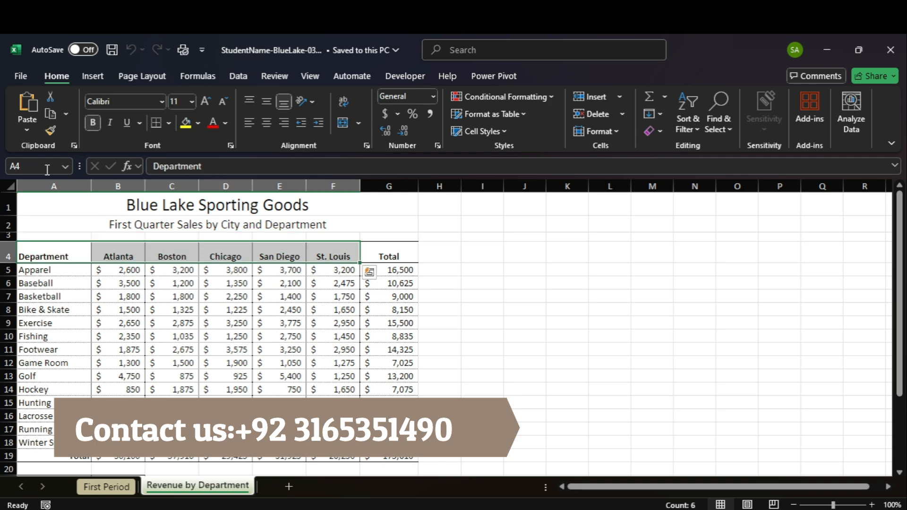
- Copy the reference A13:F13 from the PDF and add those cells to the A4:F4 selection in Excel
left_click(643, 454)
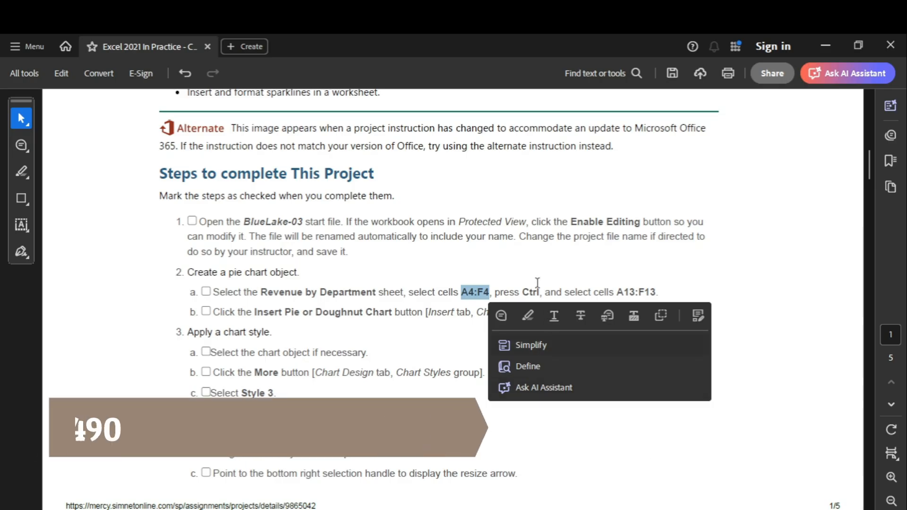
left_click_drag(618, 292, 657, 293)
key("ctrl+c")
mouse_move(694, 501)
left_click(688, 456)
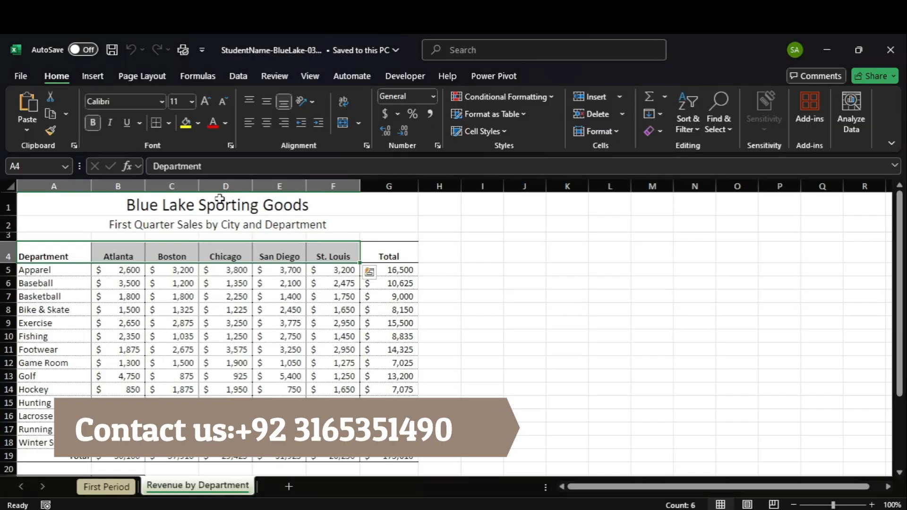
key("ctrl+v")
key("Return")
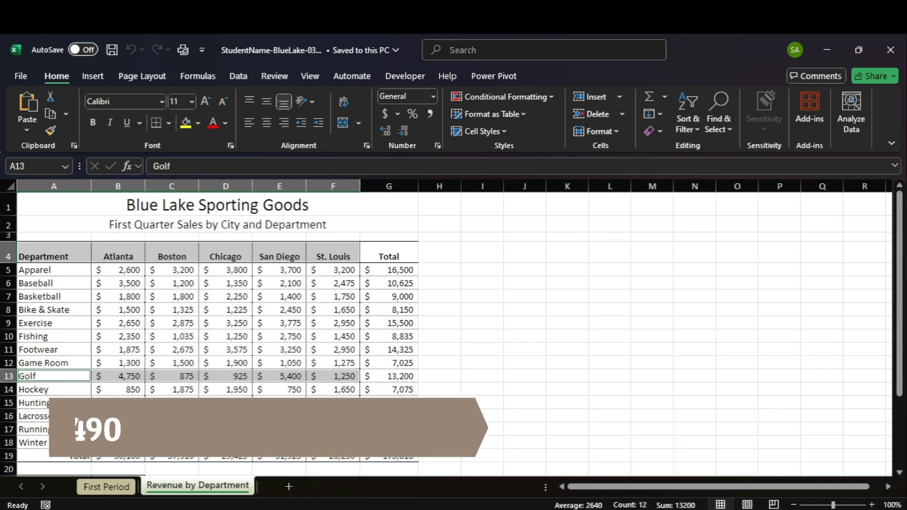
- Check step 2b in the PDF and insert a 3-D Pie chart from the selected ranges in Excel
mouse_move(694, 505)
left_click(657, 466)
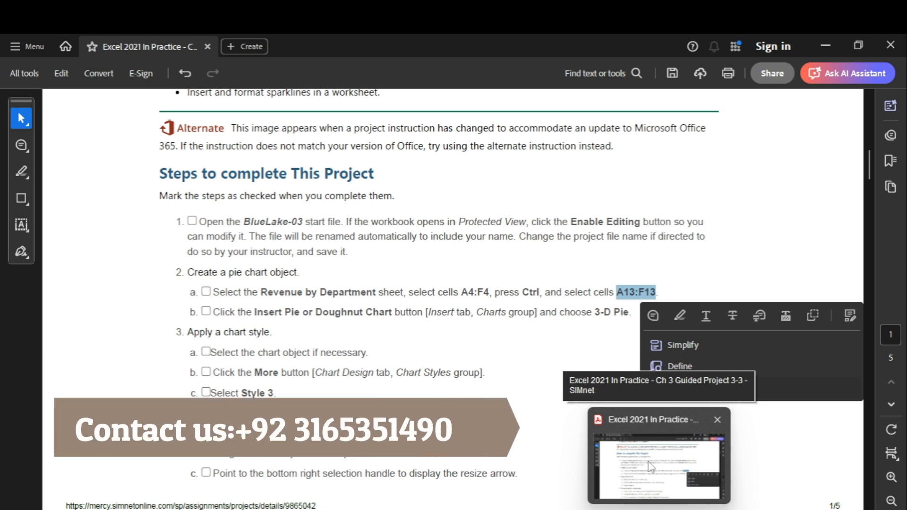
key("alt+Tab")
left_click(93, 77)
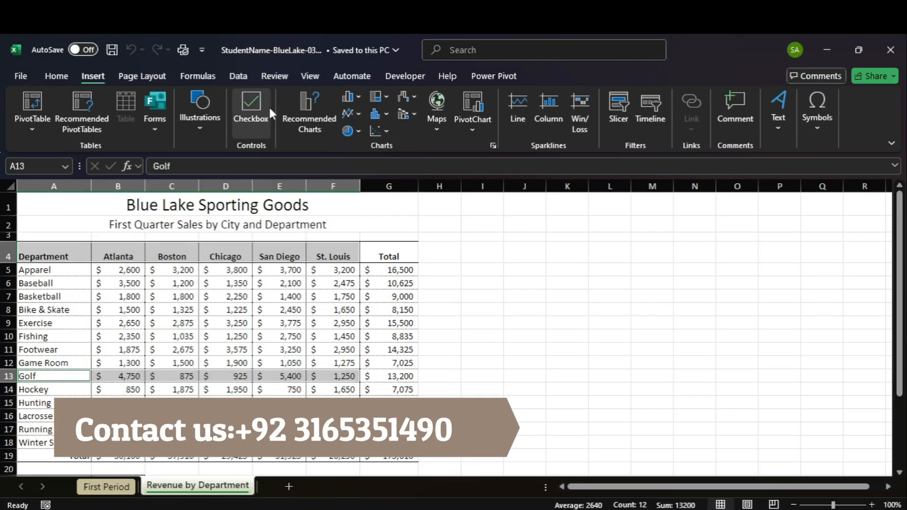
left_click(349, 131)
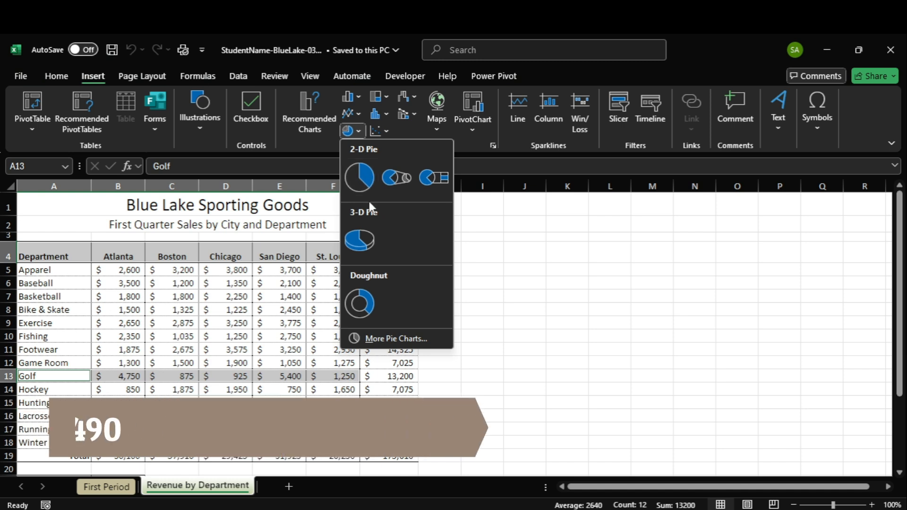
left_click(365, 237)
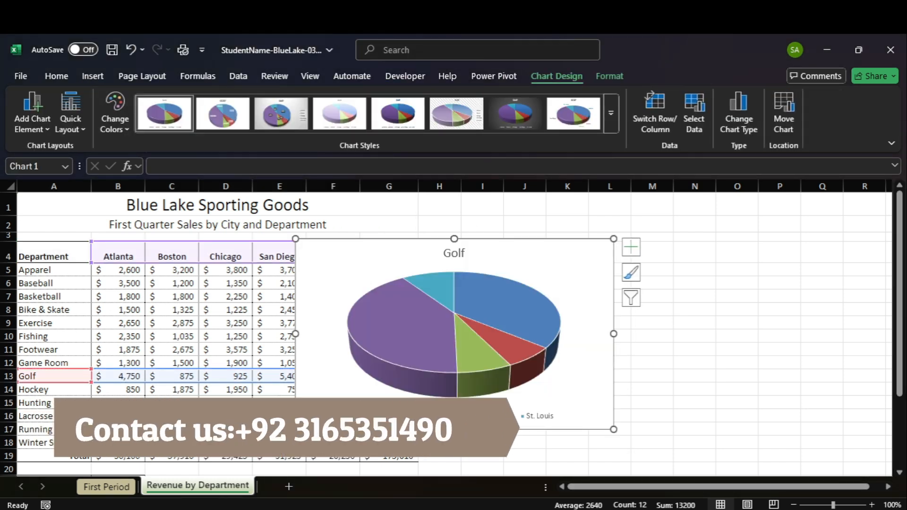
- Read the chart style instructions in the PDF and apply Style 3 to the Golf pie chart in Excel
key("alt+Tab")
left_click(215, 332)
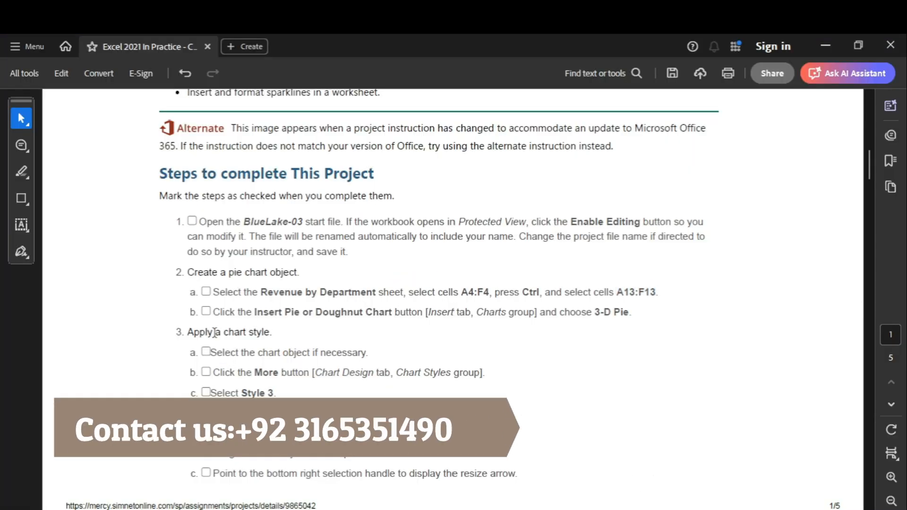
left_click_drag(872, 159, 874, 171)
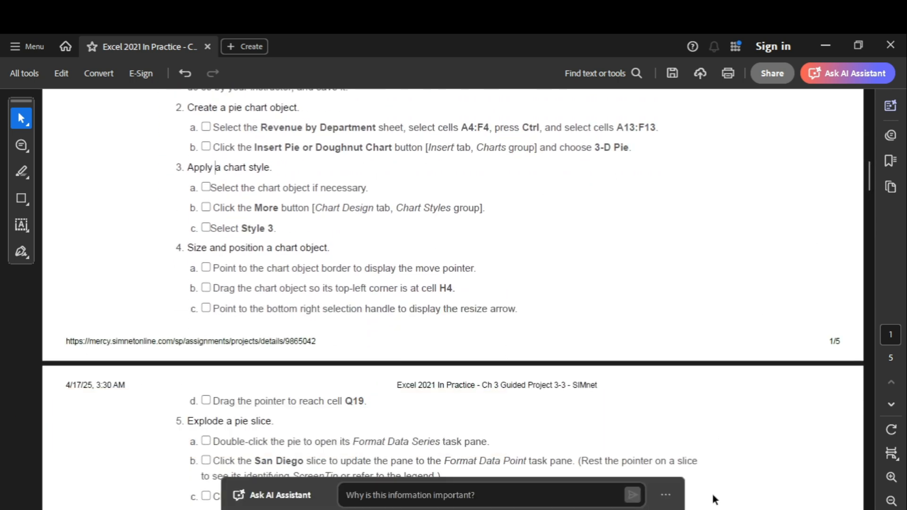
left_click(679, 488)
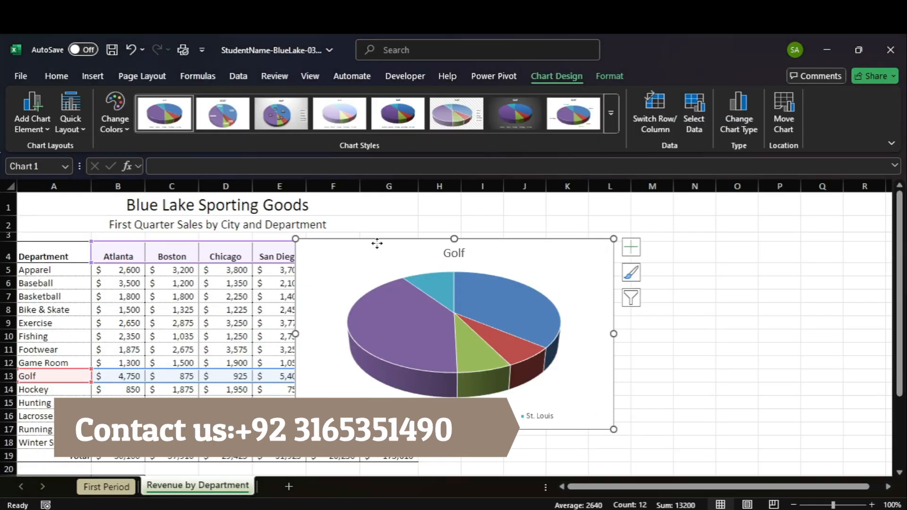
left_click(665, 485)
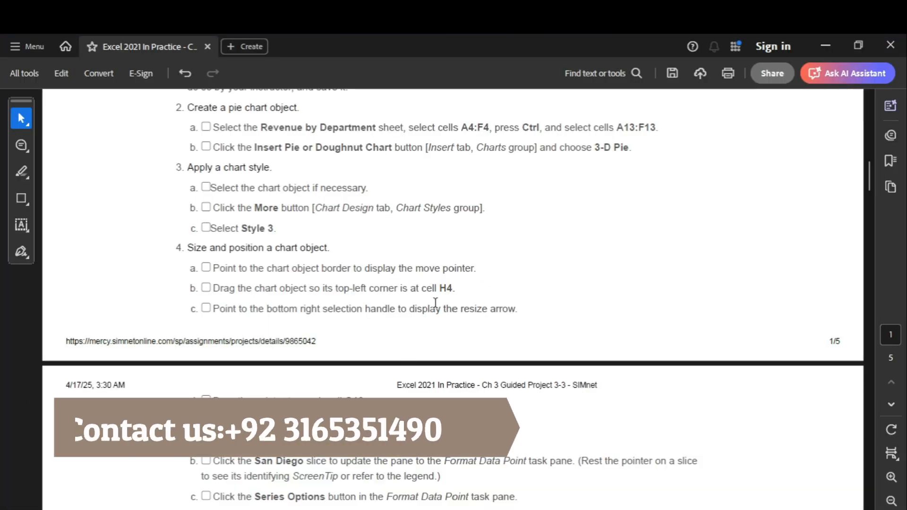
mouse_move(674, 500)
left_click(677, 479)
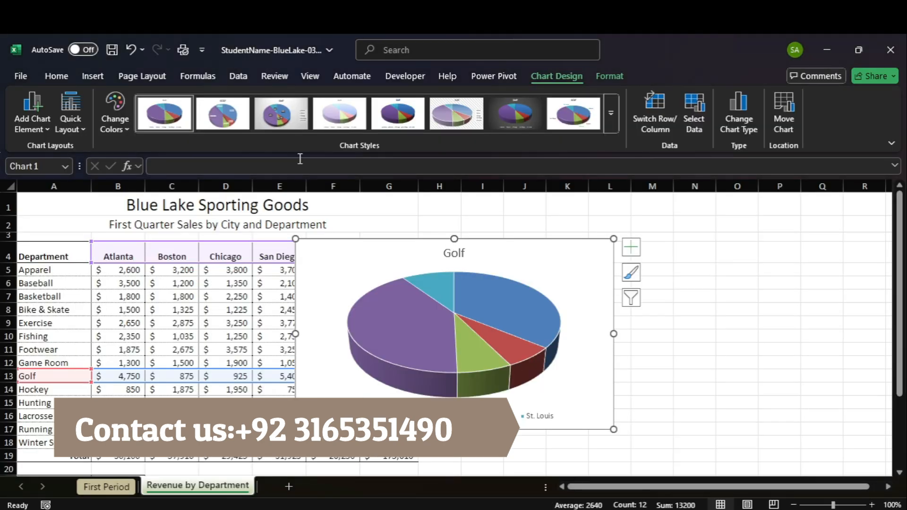
left_click(279, 123)
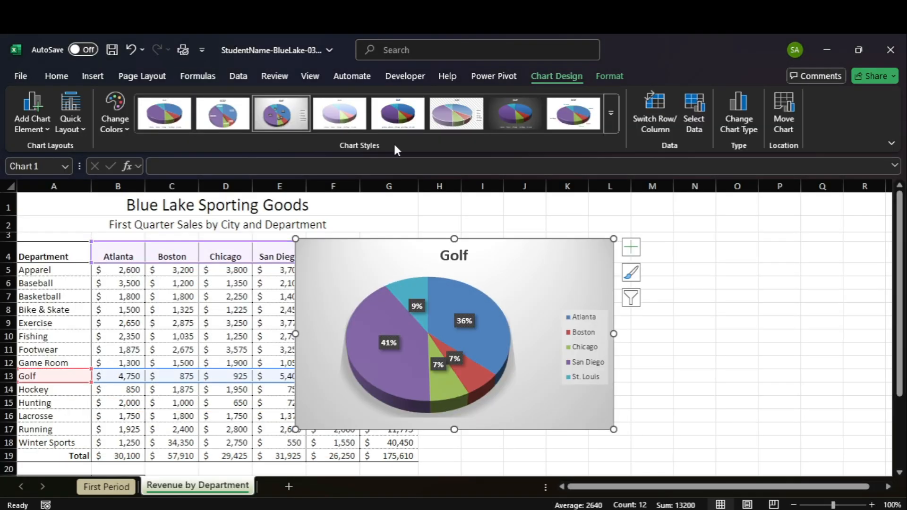
- Read step 4 in the PDF and move the Golf chart in Excel so its top-left corner sits in cell H4
mouse_move(676, 504)
left_click(680, 468)
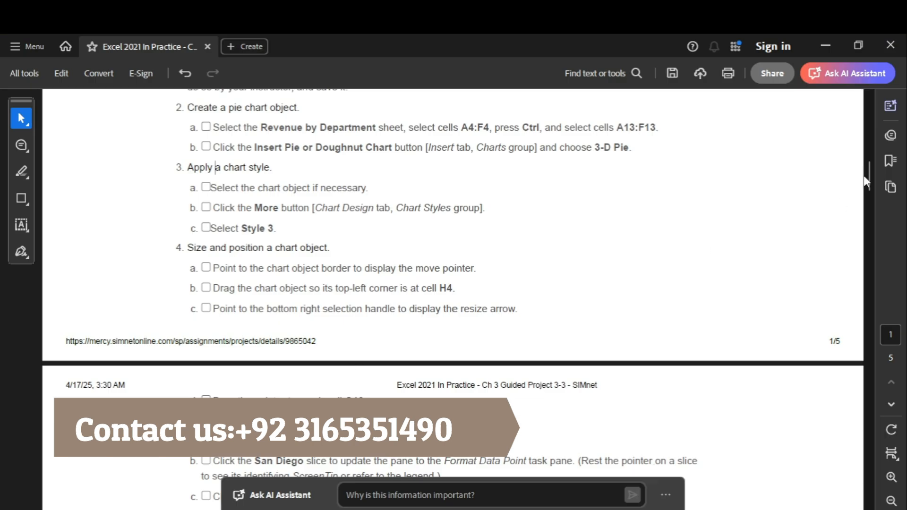
scroll(868, 182, "down", 3)
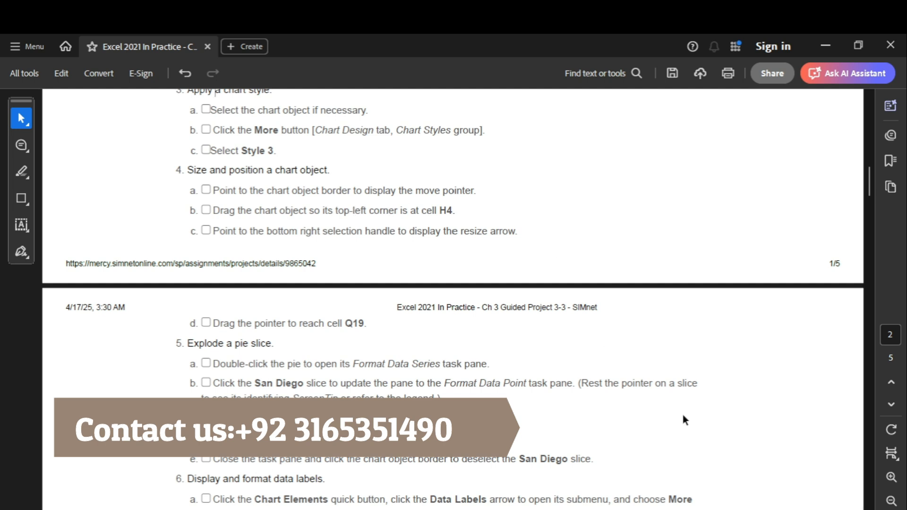
mouse_move(686, 508)
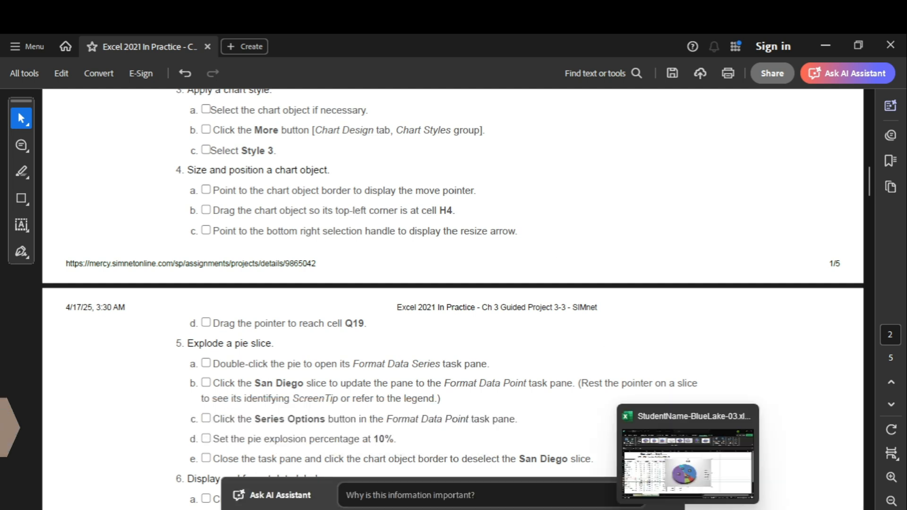
left_click(684, 490)
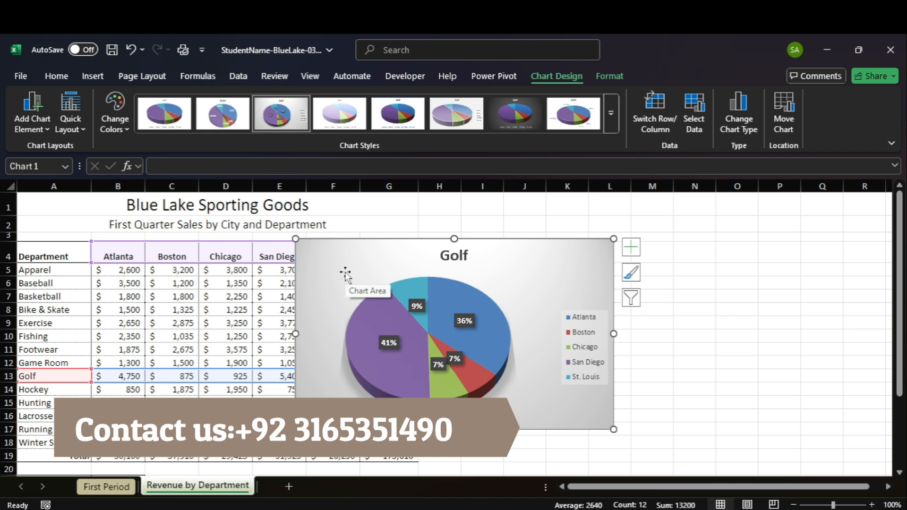
left_click_drag(311, 251, 437, 253)
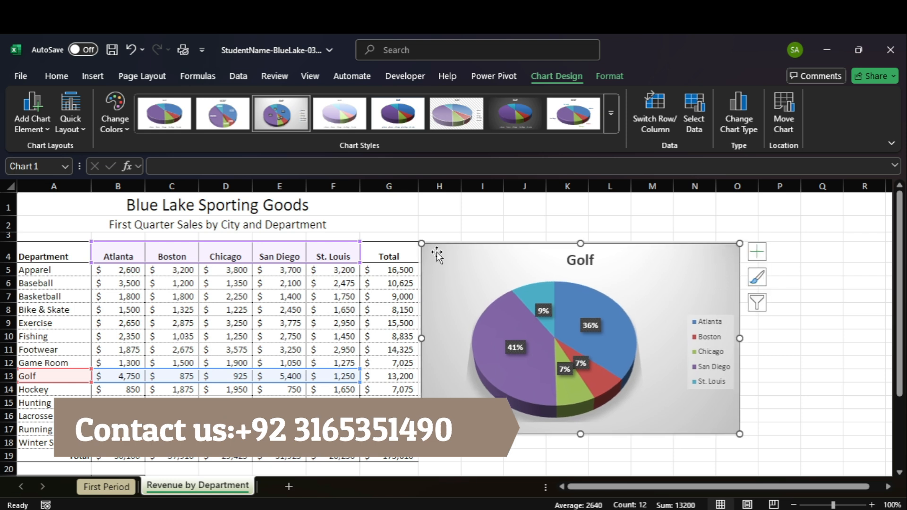
- Resize the Golf chart from its bottom-right corner so that it reaches cell Q19
mouse_move(659, 506)
mouse_move(648, 489)
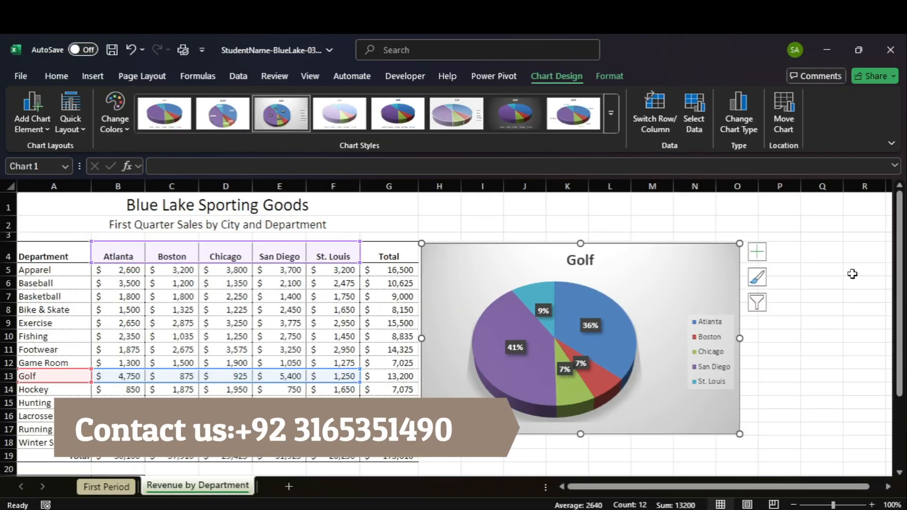
left_click_drag(901, 286, 900, 319)
left_click_drag(740, 392, 841, 416)
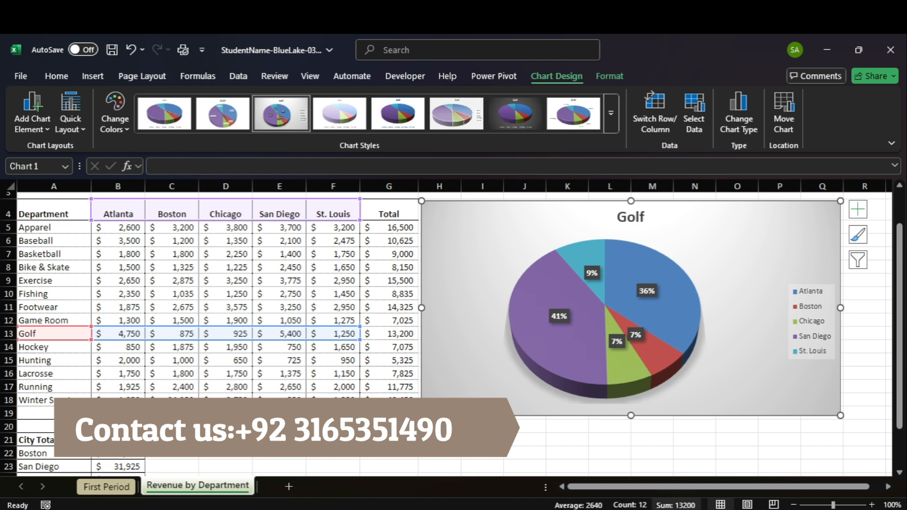
- Read step 5 in the PDF and open the data series formatting options for the Golf pie in Excel
left_click(649, 478)
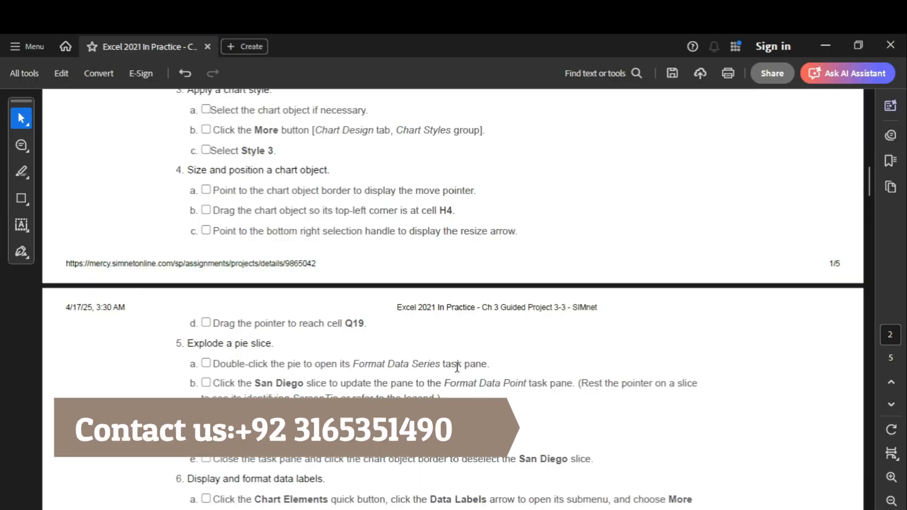
left_click_drag(874, 184, 879, 199)
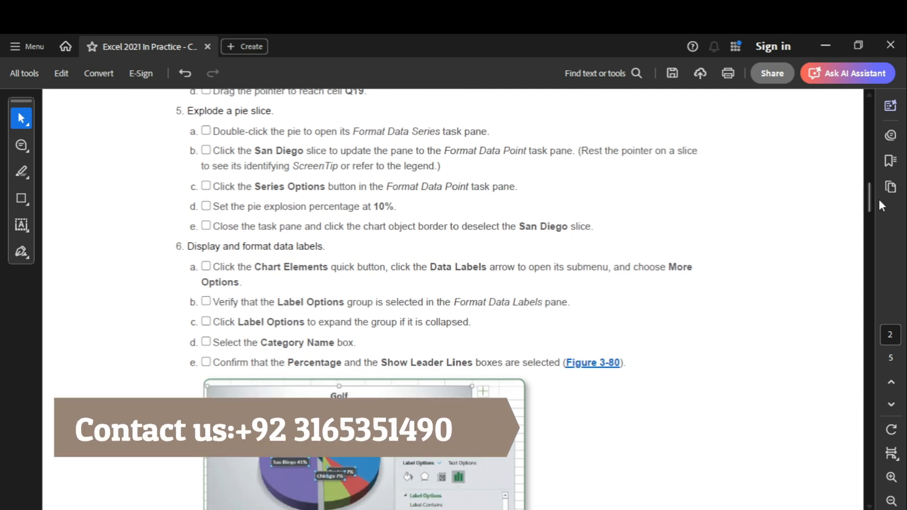
mouse_move(635, 465)
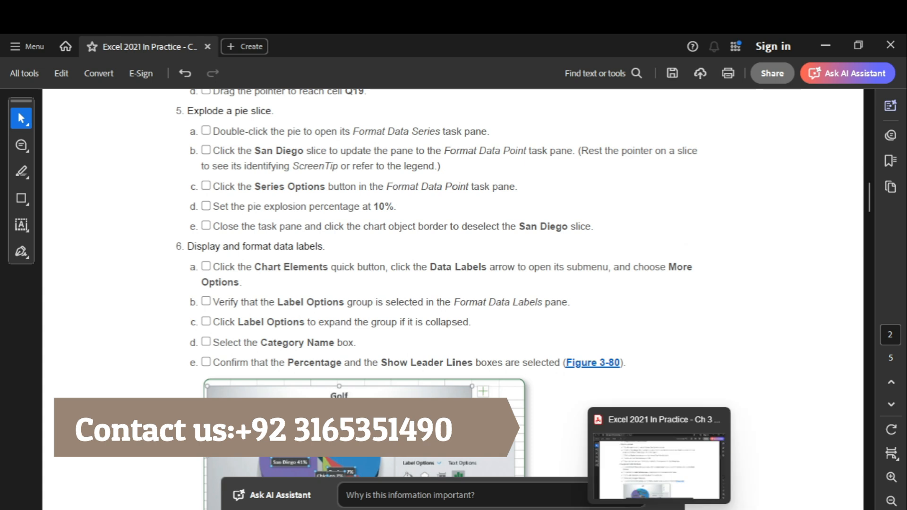
left_click(680, 472)
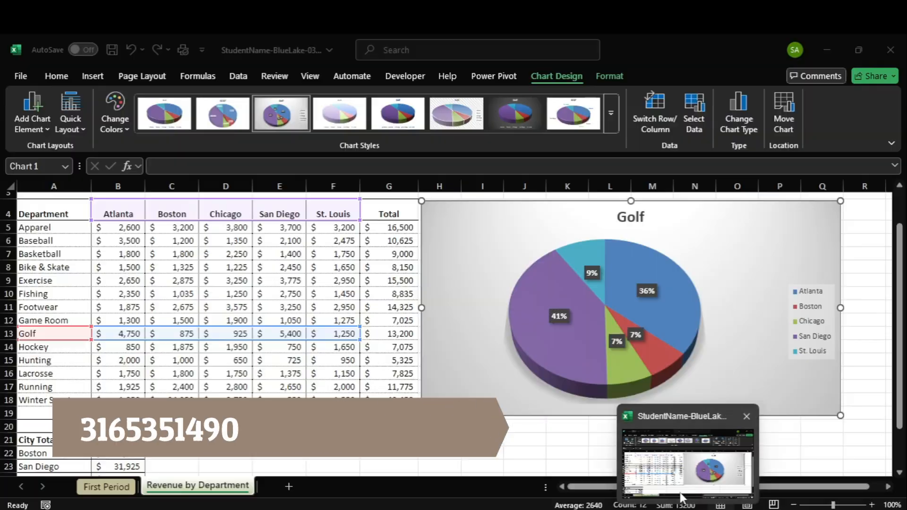
double_click(640, 312)
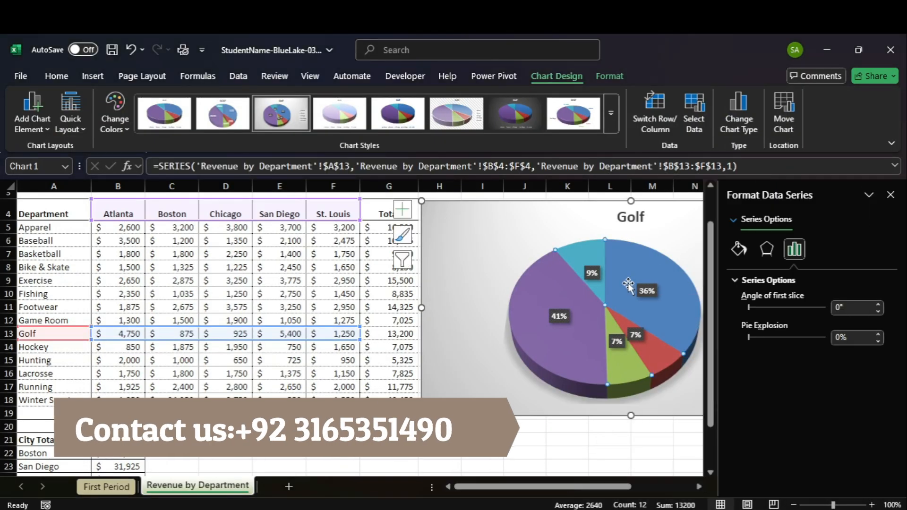
- Check step 5b in the PDF and select only the San Diego slice of the pie in Excel
mouse_move(667, 509)
left_click(645, 491)
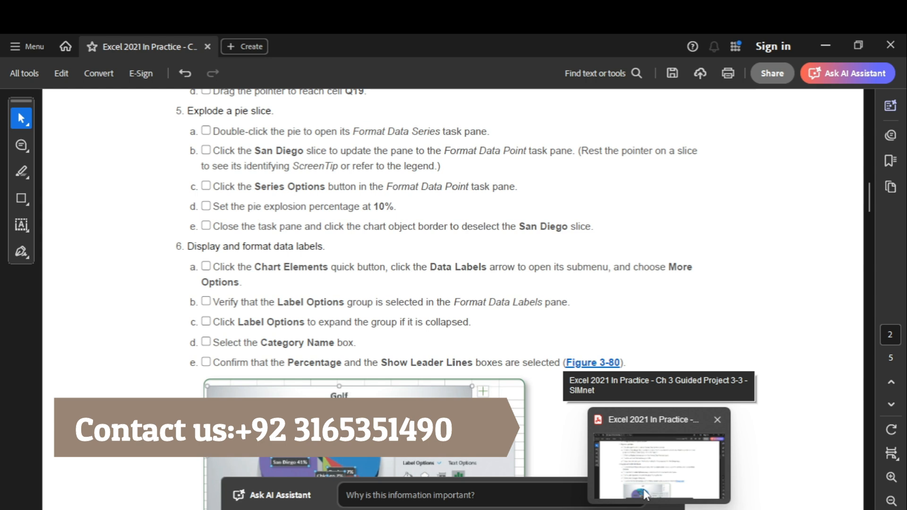
key("alt+Tab")
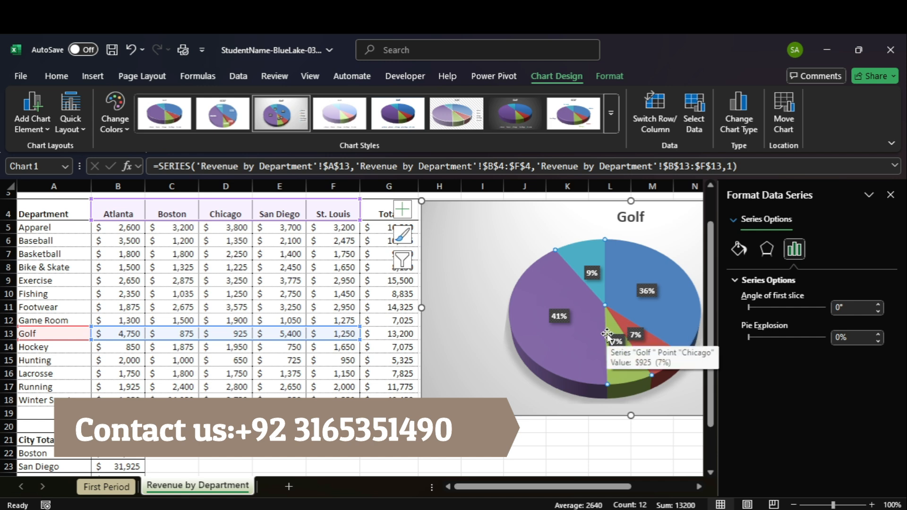
left_click(576, 326)
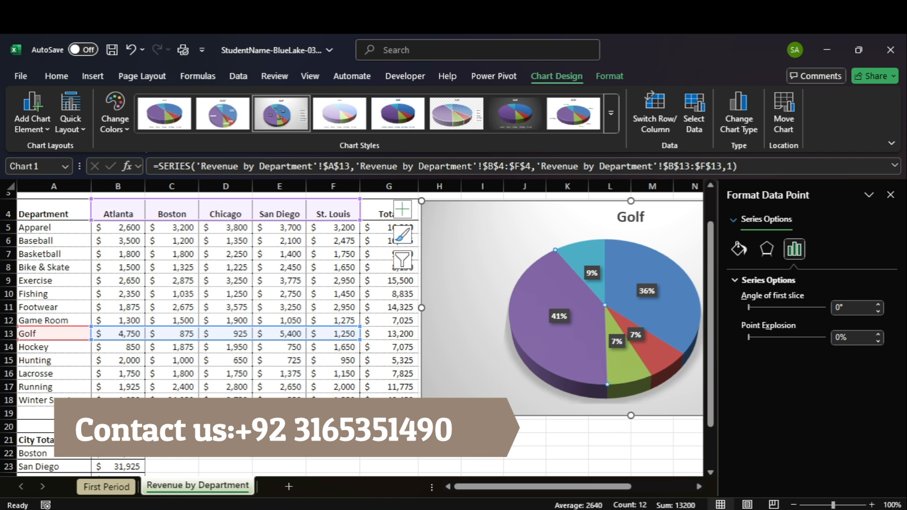
- Consult steps 5c to 5e in the PDF, set the San Diego slice's point explosion to 10% in Excel and close the formatting pane
left_click(648, 468)
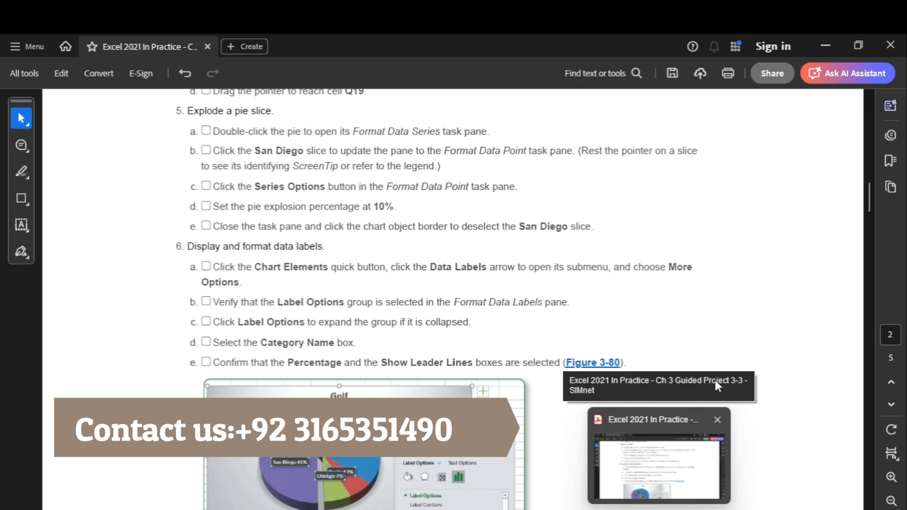
key("alt+Tab")
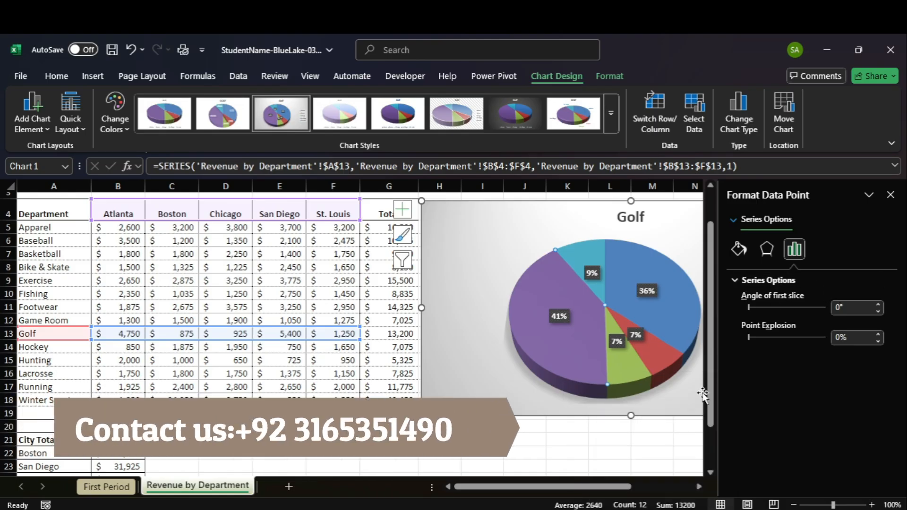
left_click(668, 493)
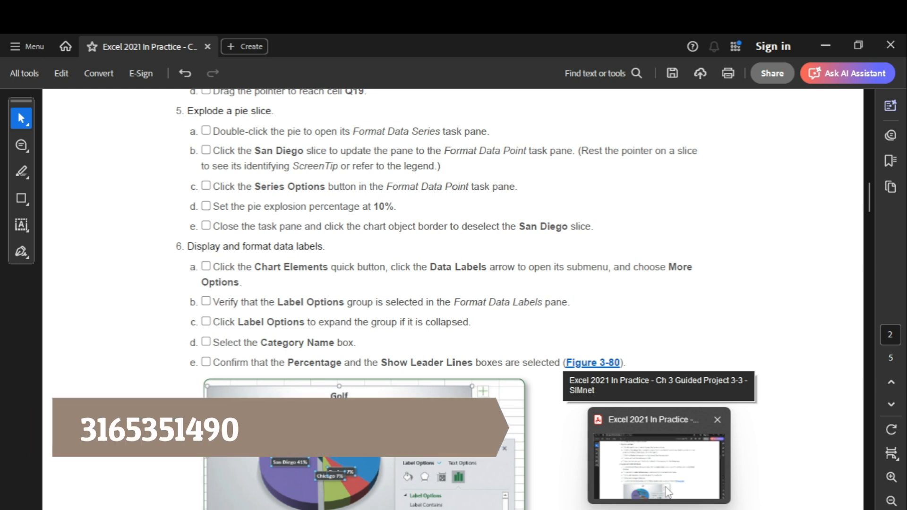
key("alt+Tab")
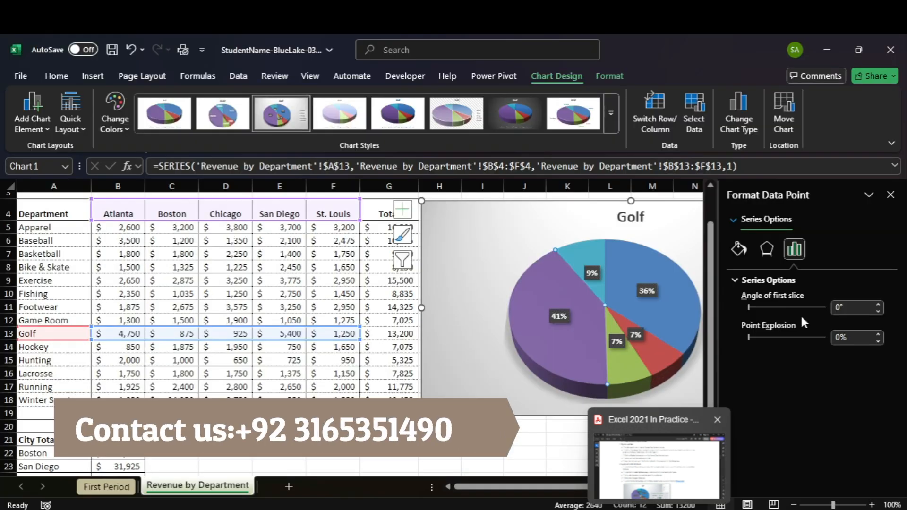
left_click(880, 336)
left_click(881, 335)
left_click(880, 336)
left_click(880, 335)
left_click(880, 335)
left_click(880, 336)
left_click(880, 336)
left_click(880, 335)
left_click(880, 335)
left_click(881, 336)
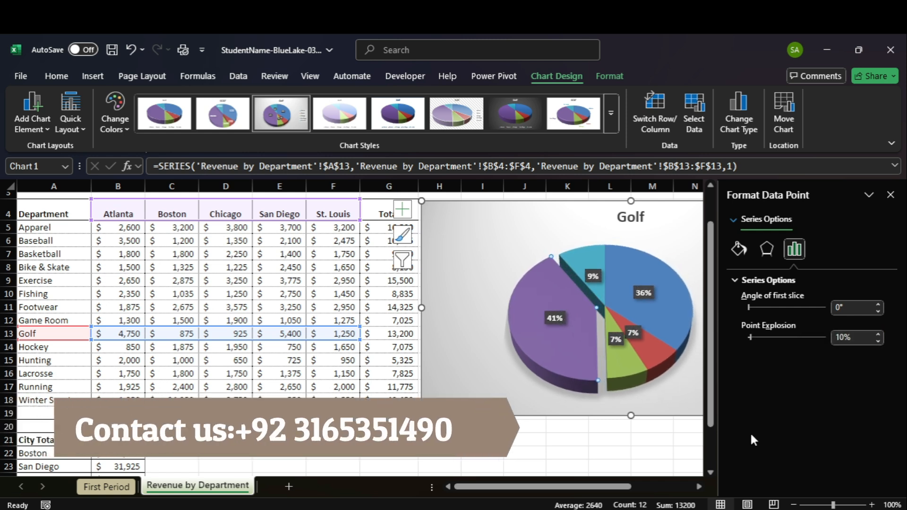
mouse_move(664, 497)
left_click(891, 195)
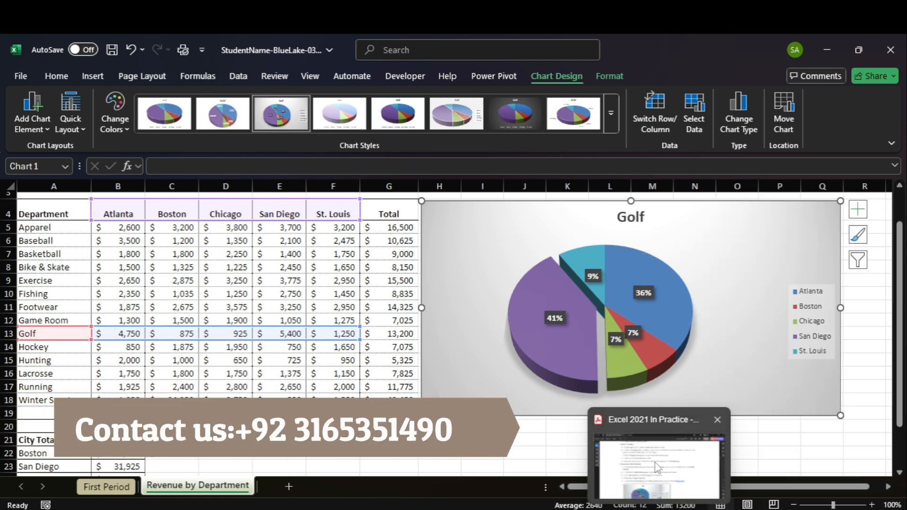
- Read step 6 in the PDF and open the detailed data label options for the Golf chart in Excel
left_click(654, 461)
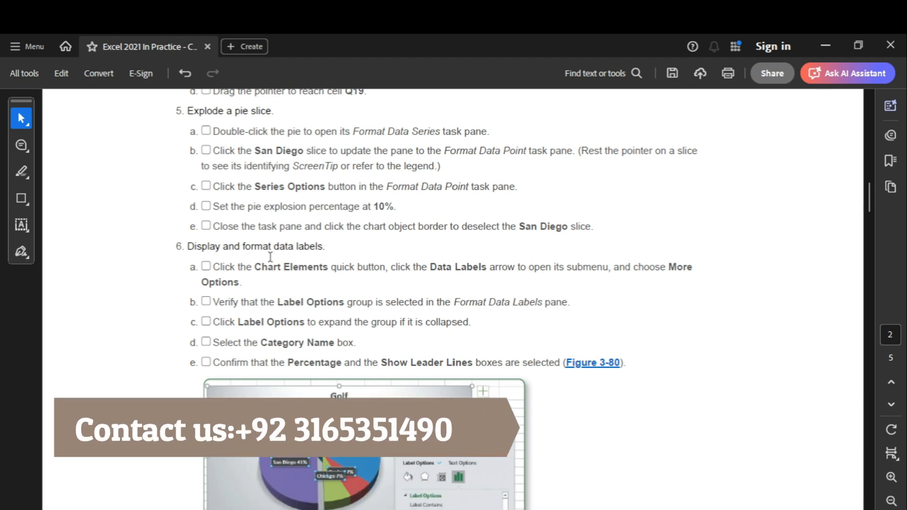
left_click_drag(866, 194, 868, 203)
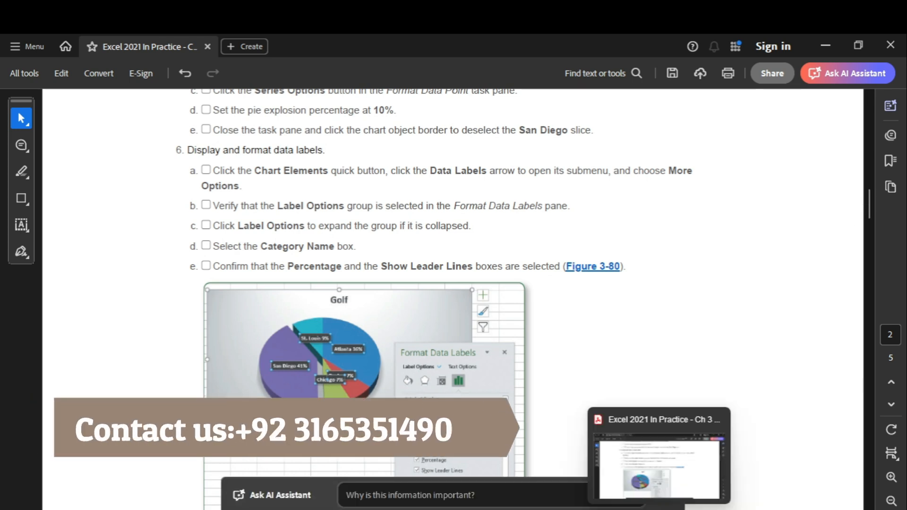
left_click(688, 461)
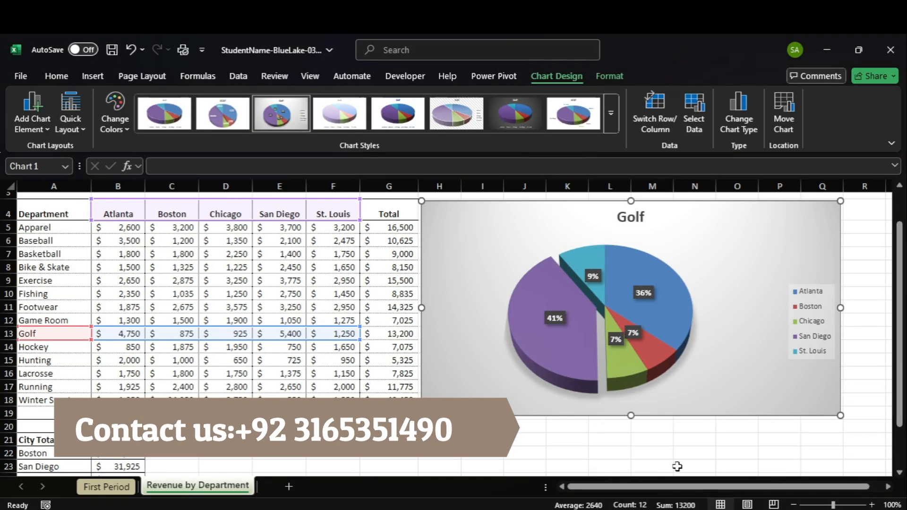
left_click(859, 212)
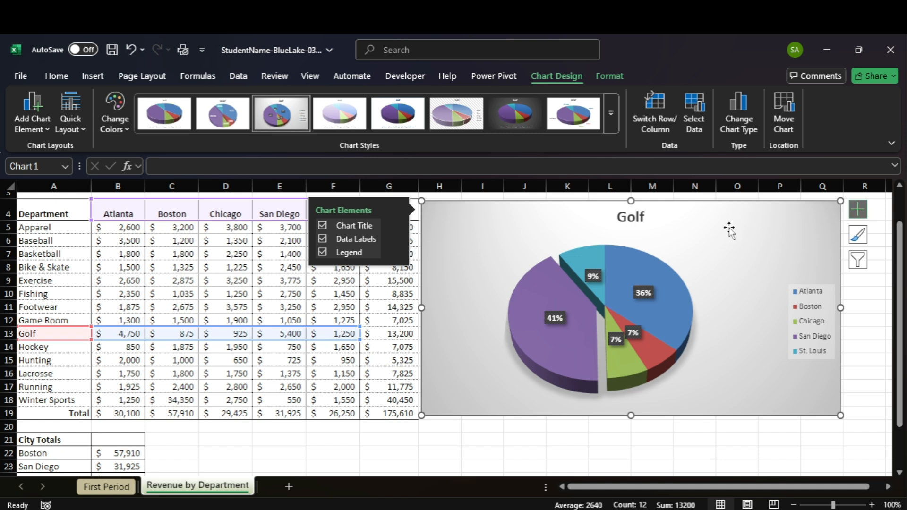
left_click(394, 238)
left_click(435, 323)
- Add the category name to the pie's data labels in Excel, checking steps 6b to 6e in the PDF
mouse_move(660, 508)
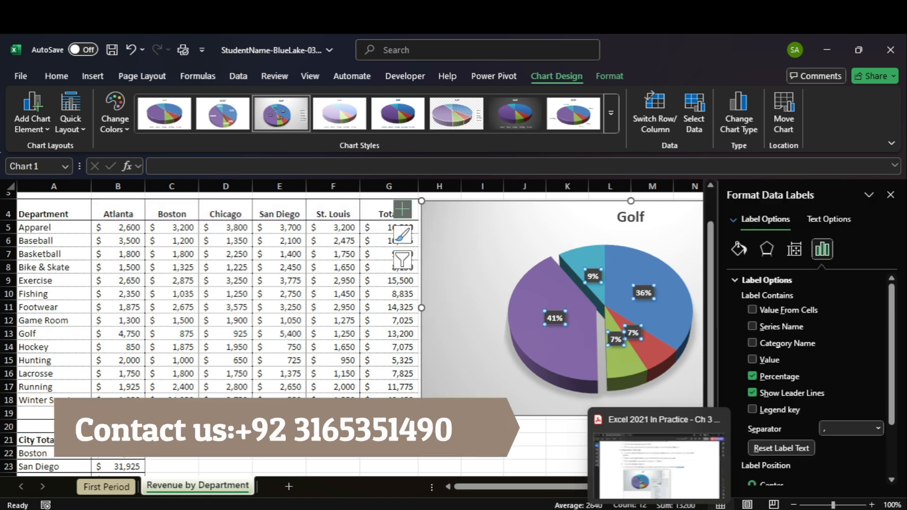
left_click(669, 478)
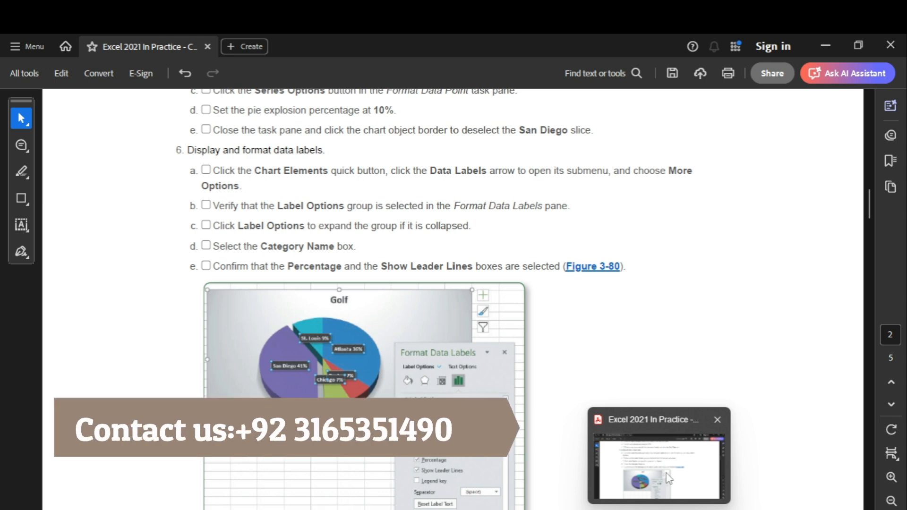
key("alt+Tab")
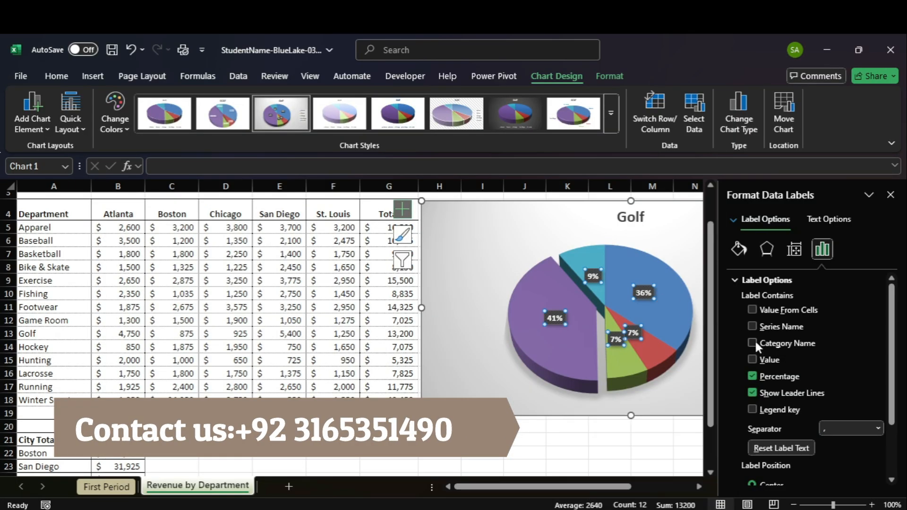
left_click(754, 343)
left_click(667, 479)
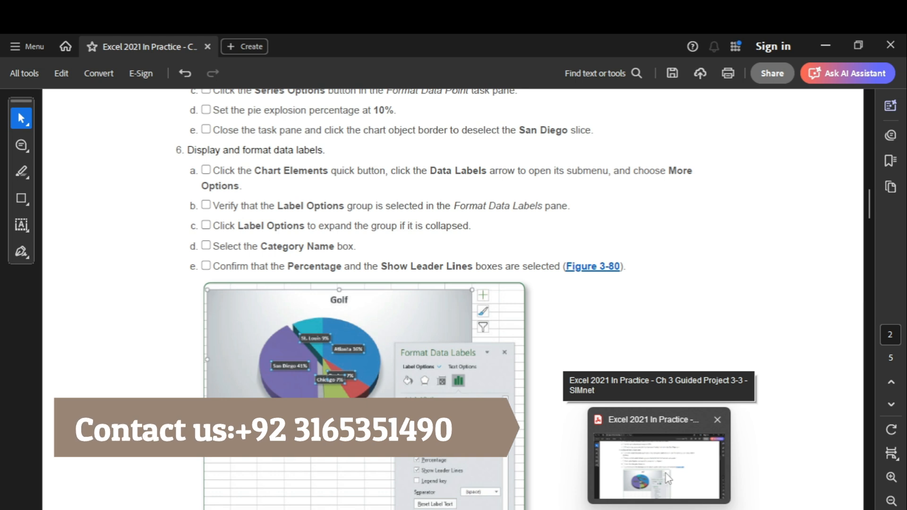
key("alt+Tab")
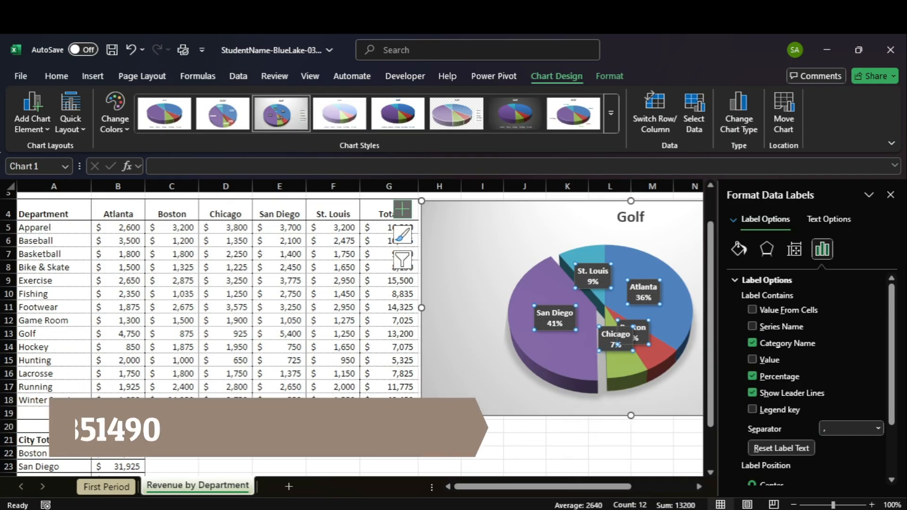
- Read step 6f in the PDF and set the separator of the Golf pie's data labels to (space) in Excel
left_click(651, 469)
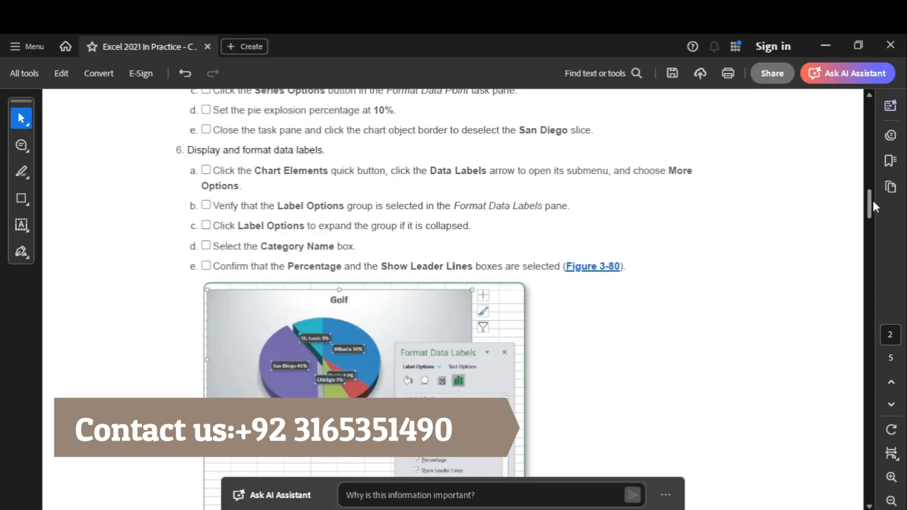
left_click_drag(873, 201, 876, 228)
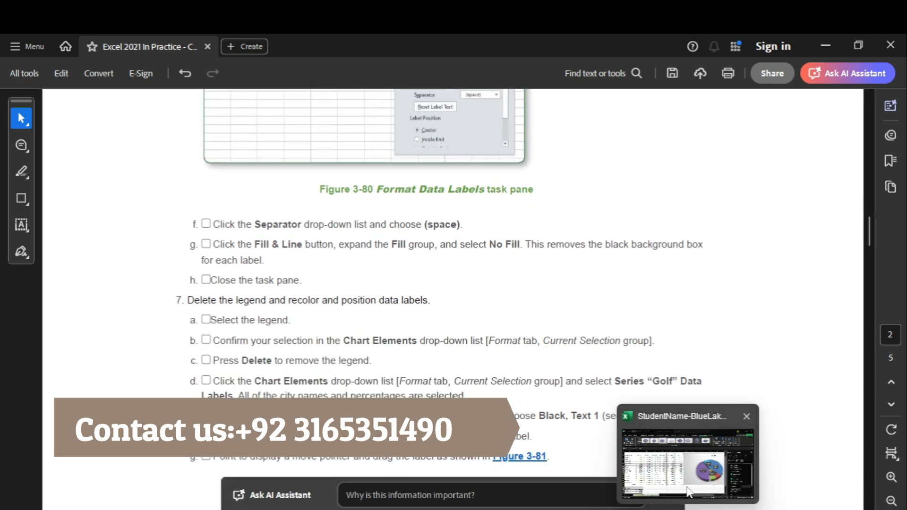
left_click(688, 491)
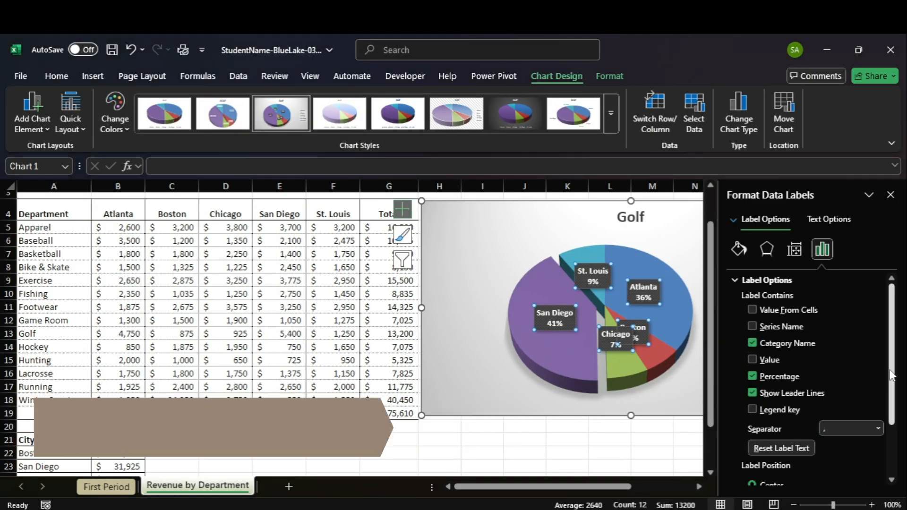
mouse_move(659, 501)
left_click(659, 468)
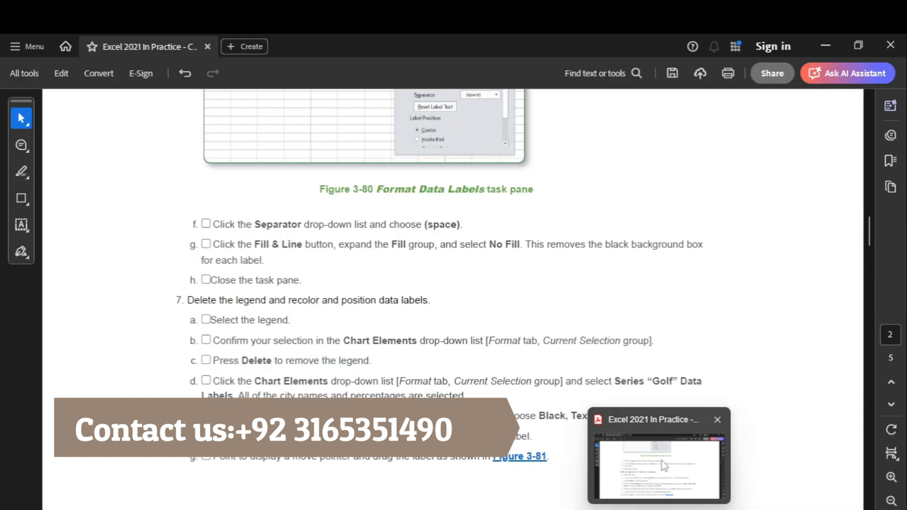
left_click(688, 491)
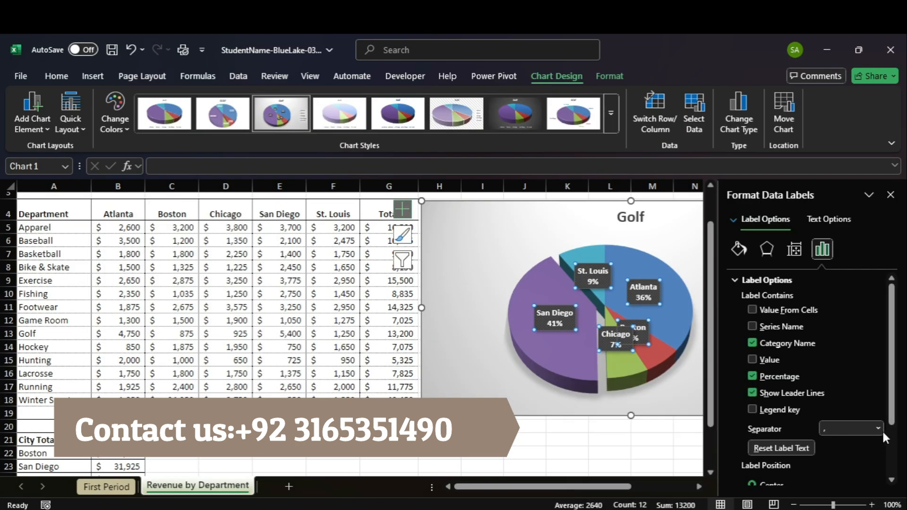
left_click(879, 429)
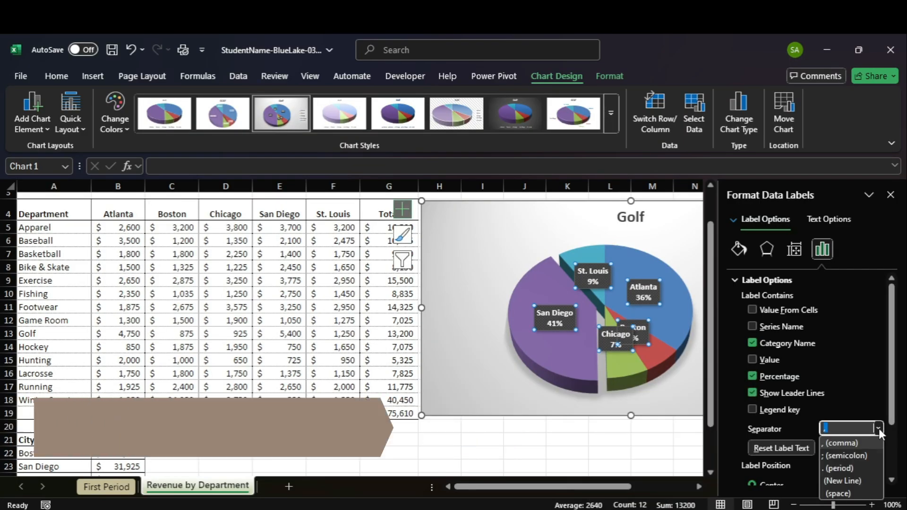
left_click(850, 494)
- Check step 6g in the PDF, set the Golf data labels to No fill in Excel and close the formatting pane
mouse_move(659, 508)
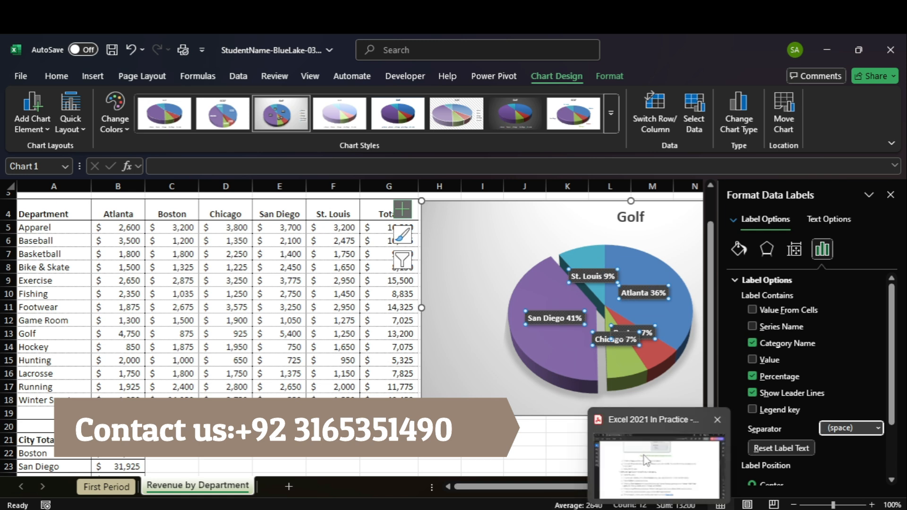
left_click(660, 468)
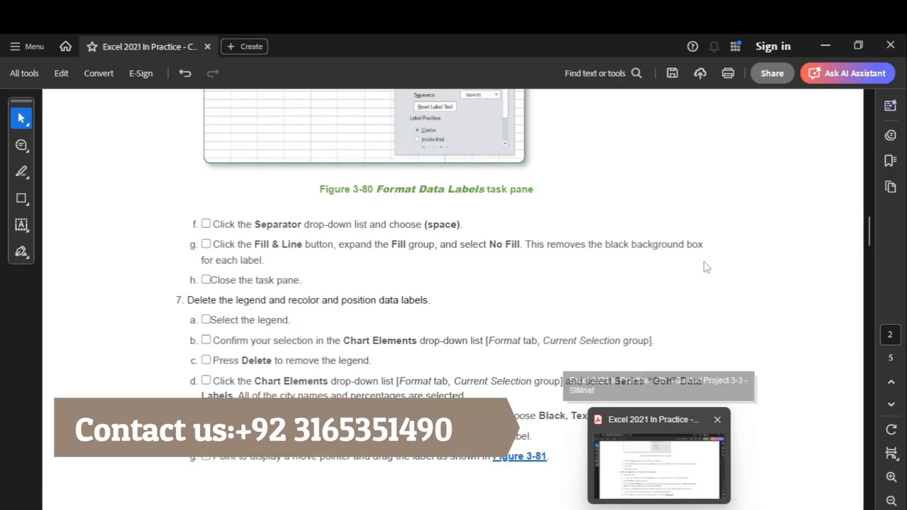
key("alt+Tab")
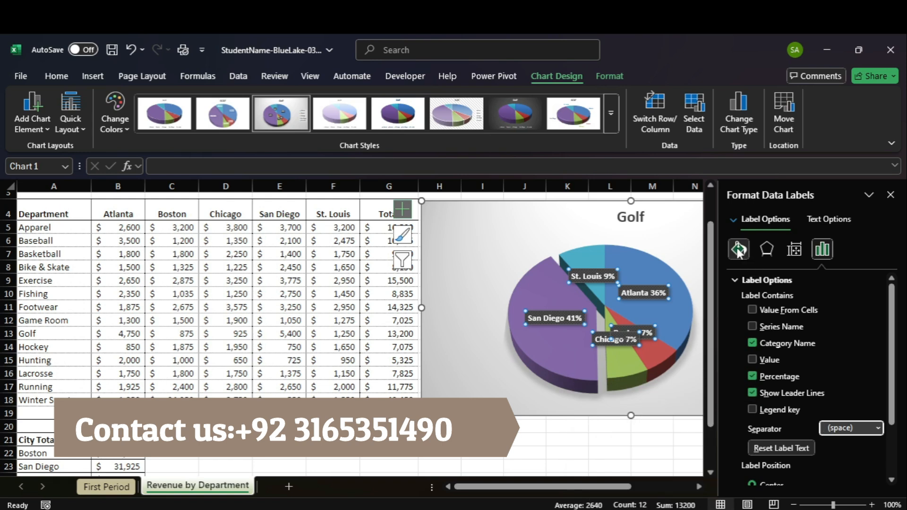
left_click(738, 249)
left_click(659, 508)
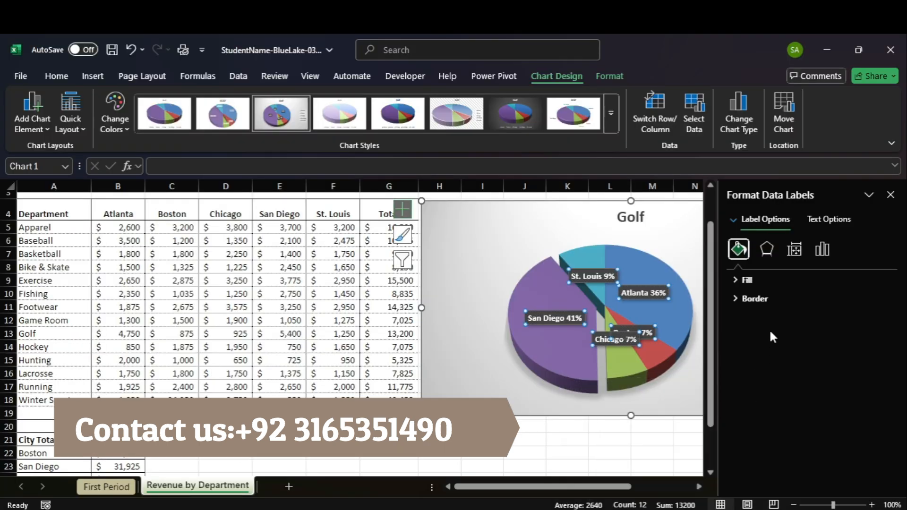
left_click(759, 281)
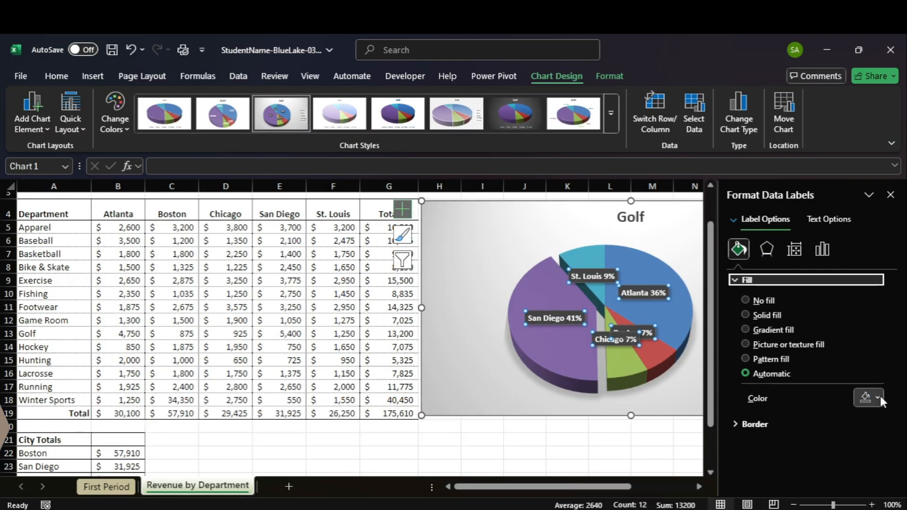
left_click(750, 301)
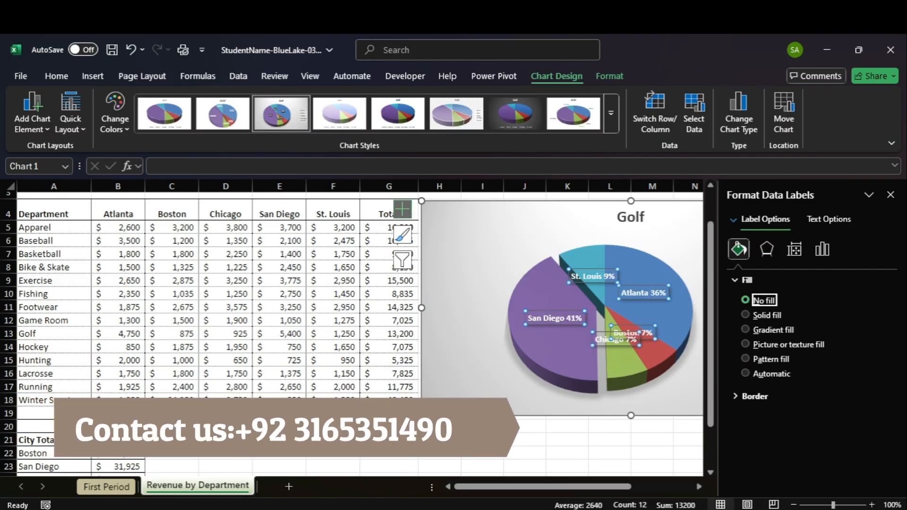
mouse_move(653, 465)
left_click(890, 195)
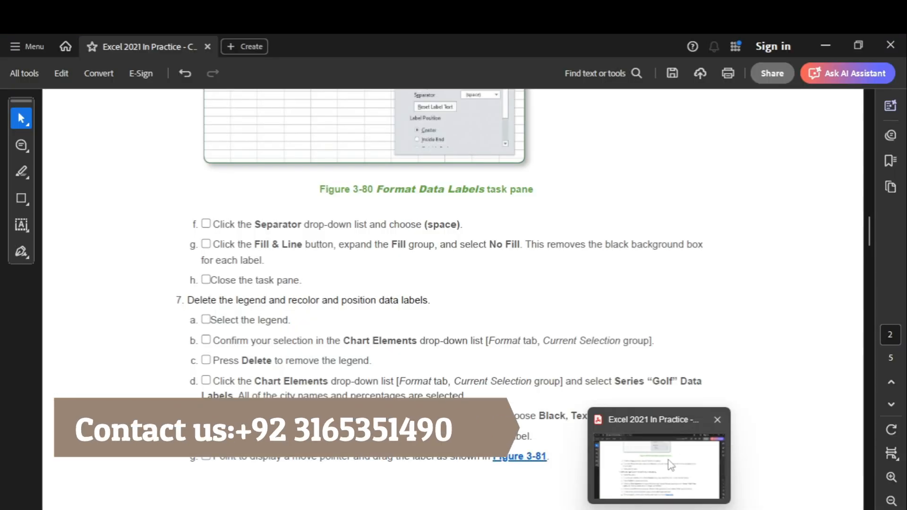
- Read step 7 in the PDF and delete the legend from the Golf pie chart in Excel
left_click(668, 460)
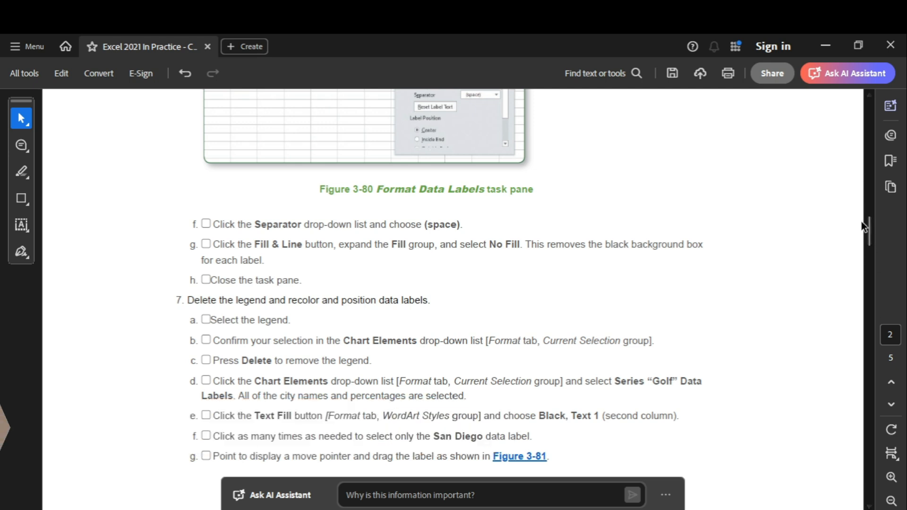
left_click_drag(866, 225, 868, 236)
mouse_move(688, 508)
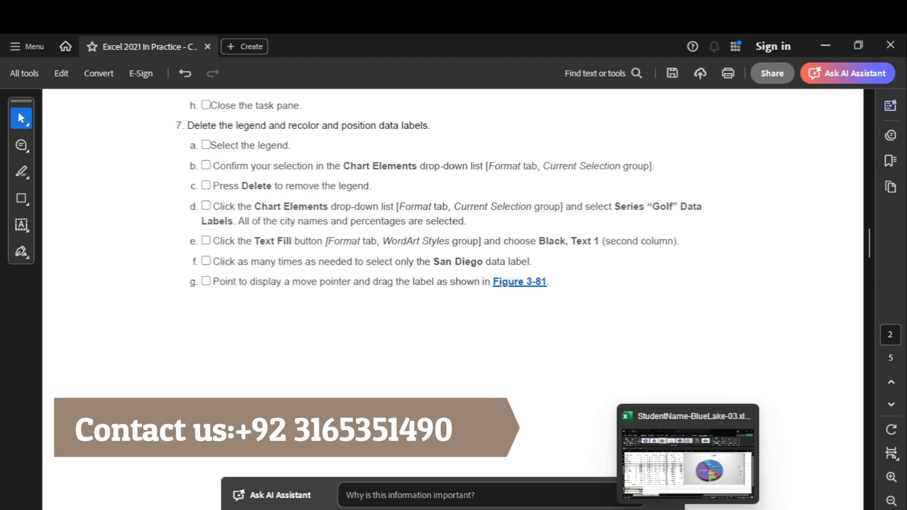
left_click(688, 458)
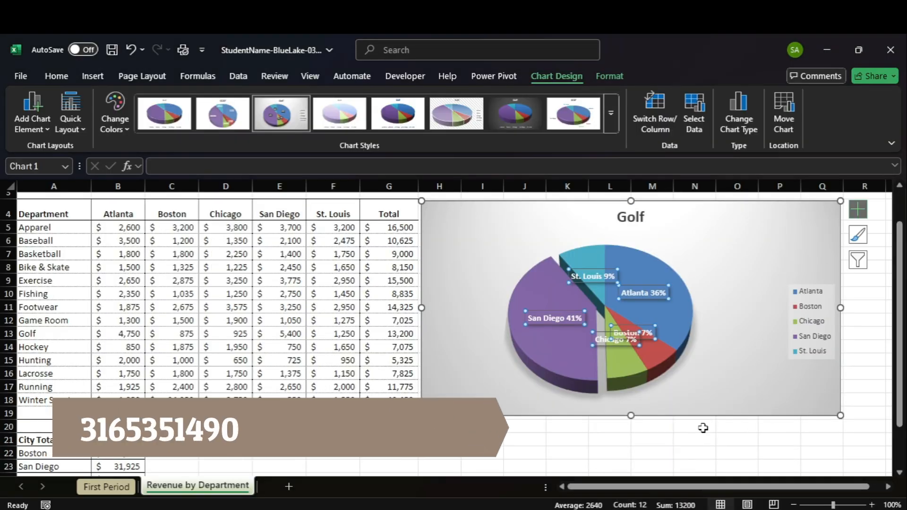
right_click(807, 302)
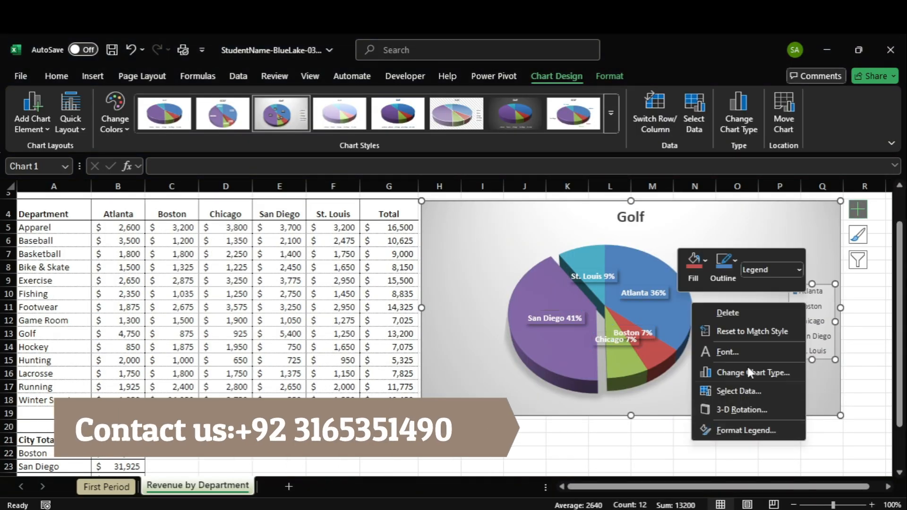
left_click(742, 316)
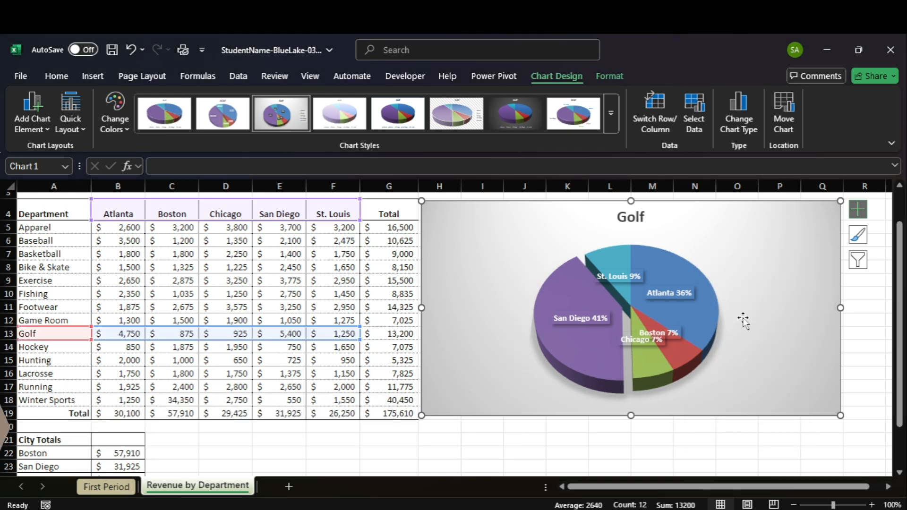
- Check step 7d in the PDF for how to select all the pie's data labels and return to Excel
mouse_move(660, 509)
left_click(670, 489)
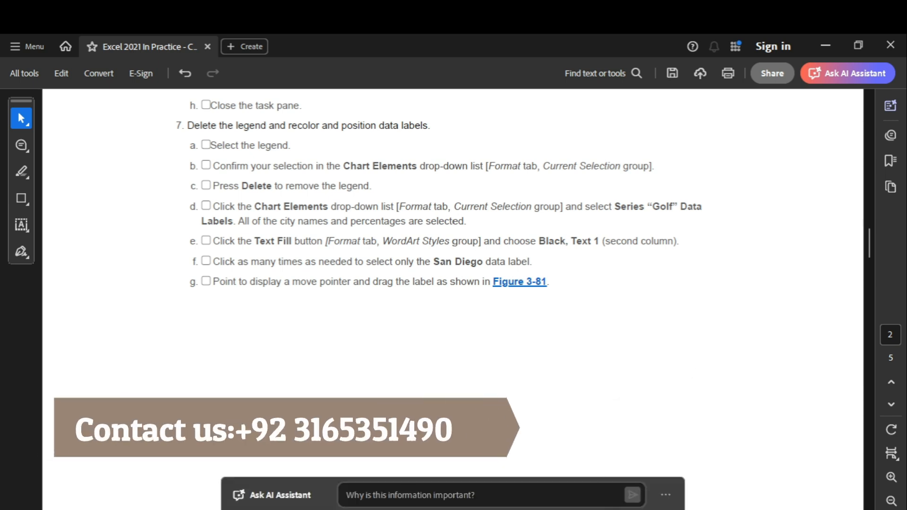
mouse_move(688, 509)
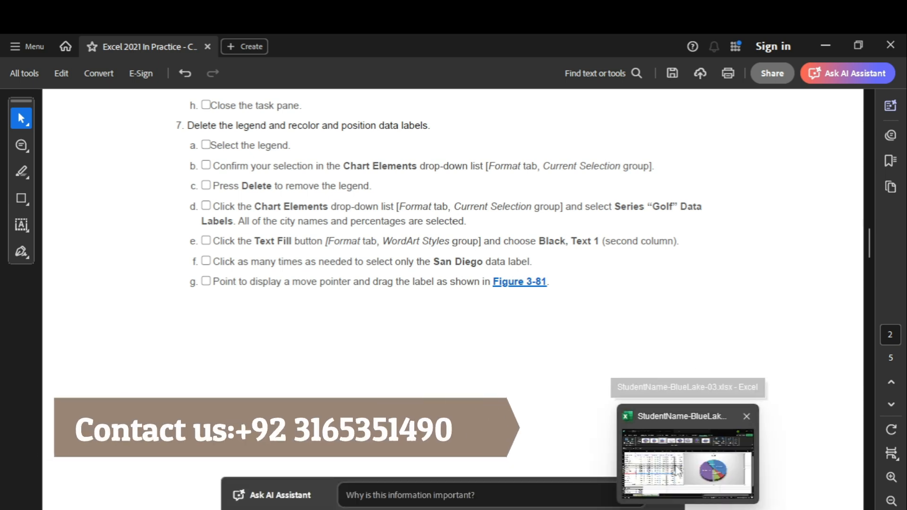
left_click(688, 468)
mouse_move(664, 366)
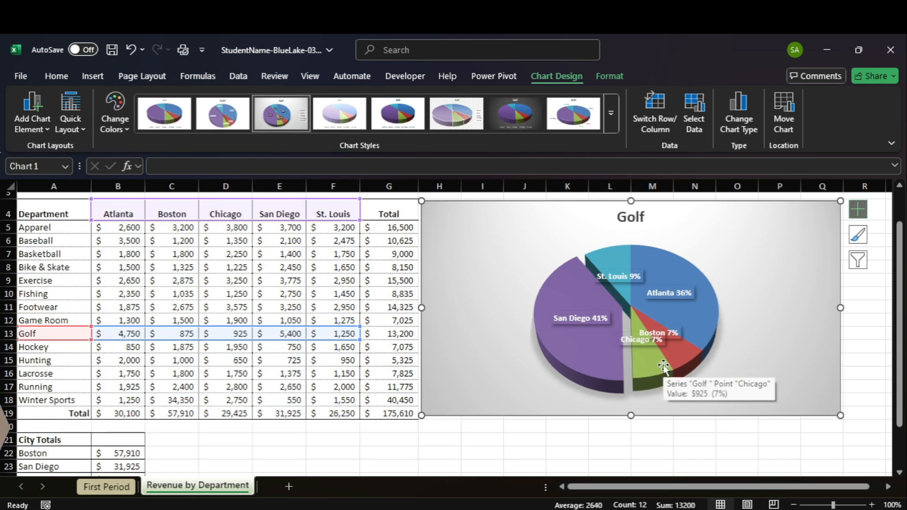
right_click(664, 366)
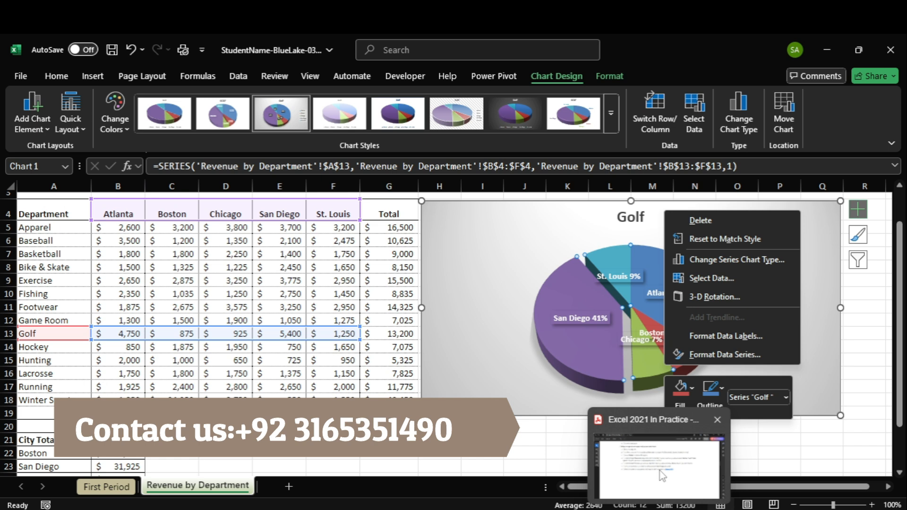
key("Escape")
- Consult steps 7d and 7e in the PDF, select the Series "Golf" Data Labels in Excel and set their text fill to Black, Text 1
left_click(661, 468)
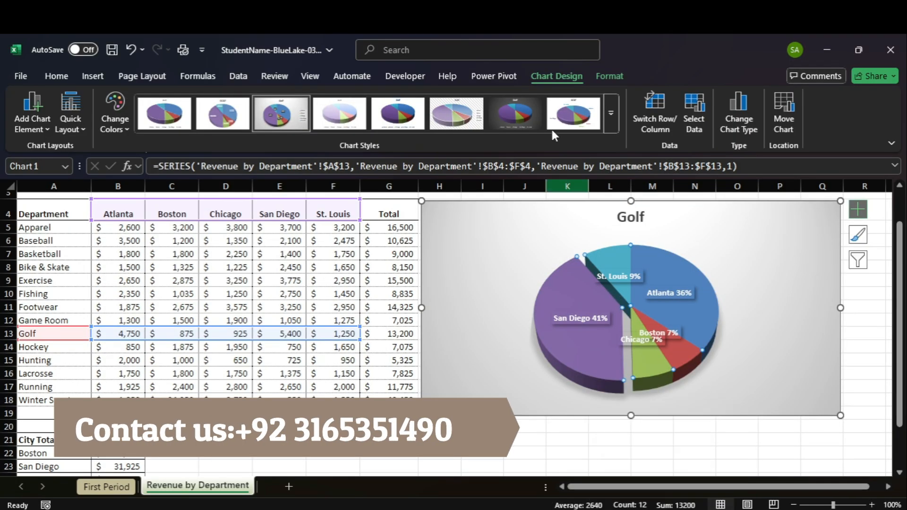
left_click(603, 80)
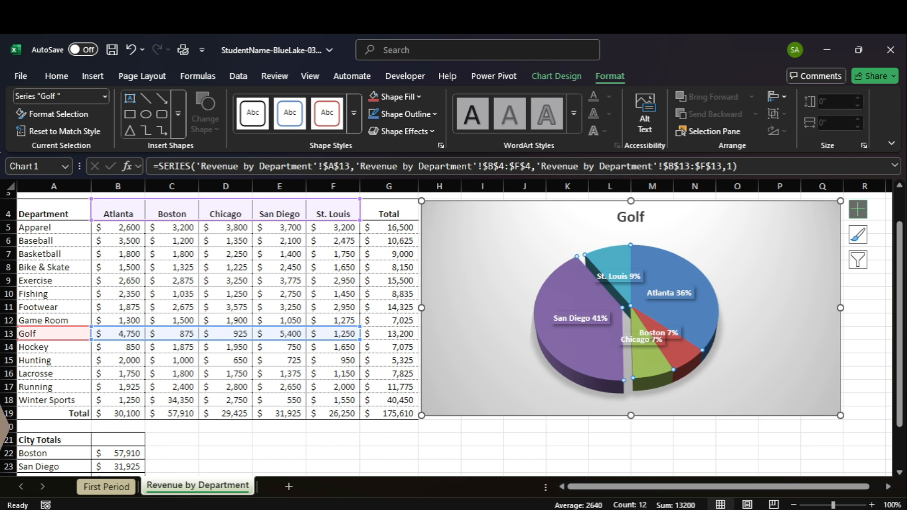
left_click(649, 485)
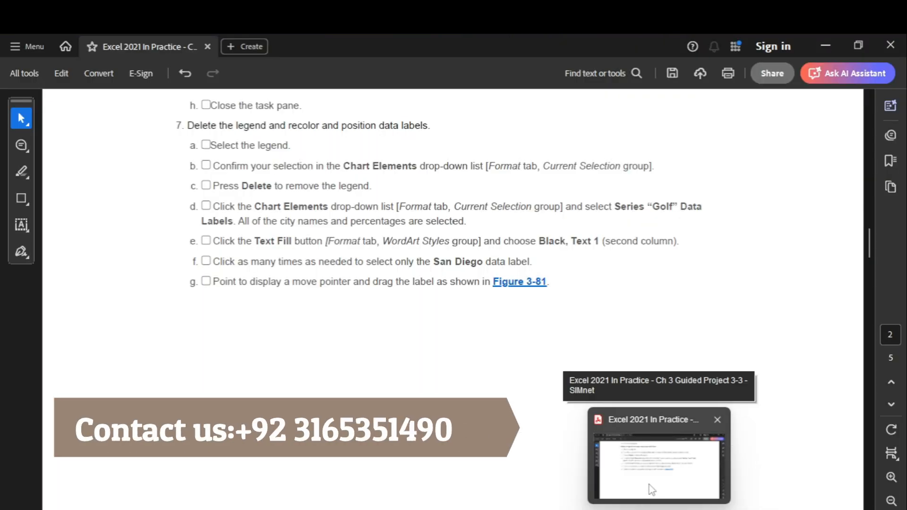
left_click(649, 485)
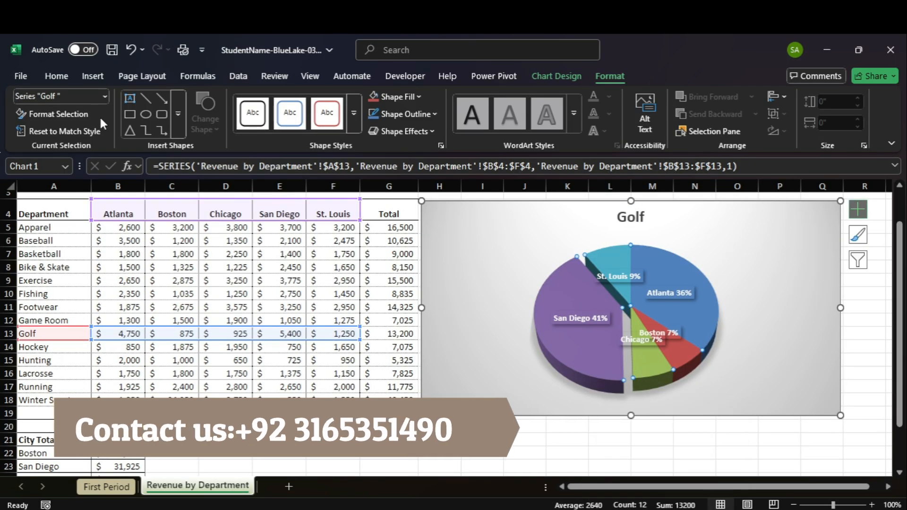
left_click(105, 96)
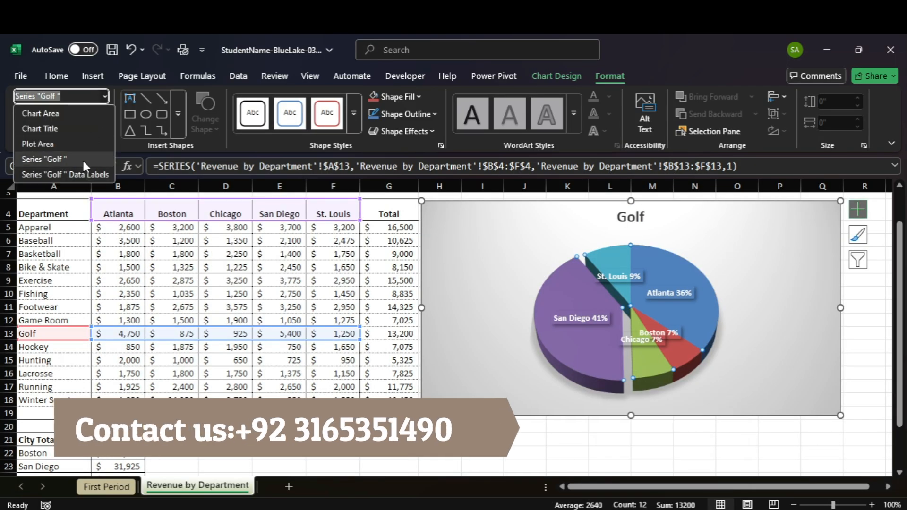
left_click(82, 175)
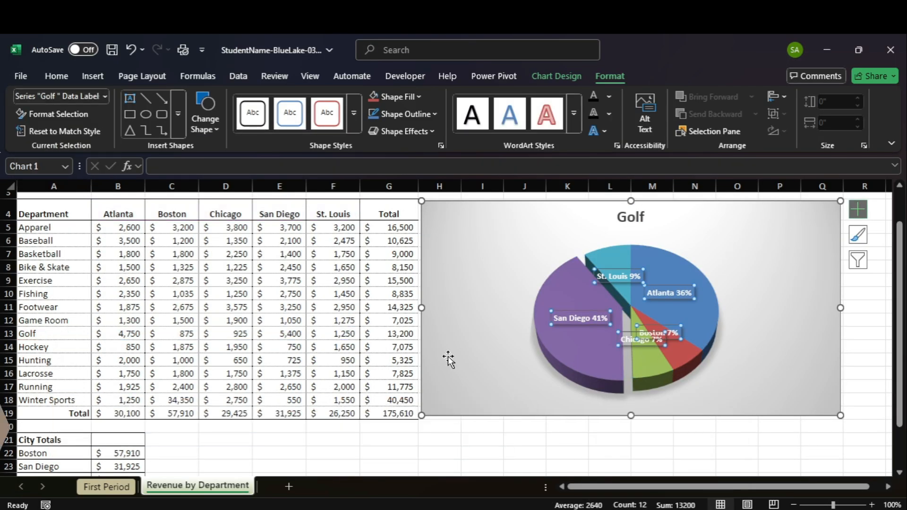
mouse_move(661, 486)
mouse_move(636, 461)
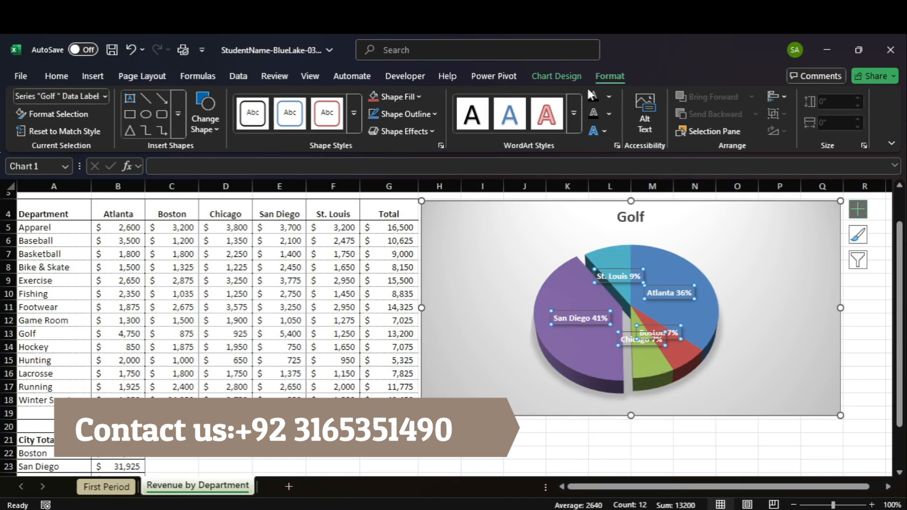
left_click(610, 95)
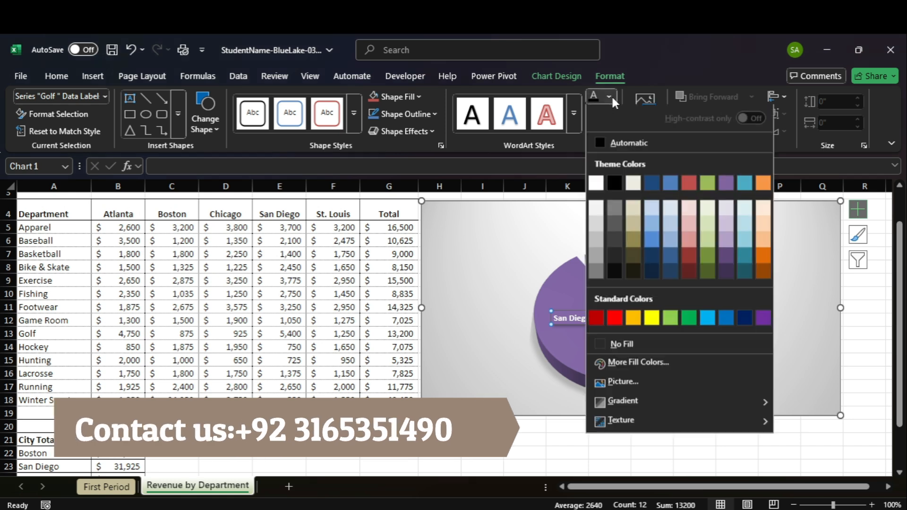
left_click(614, 183)
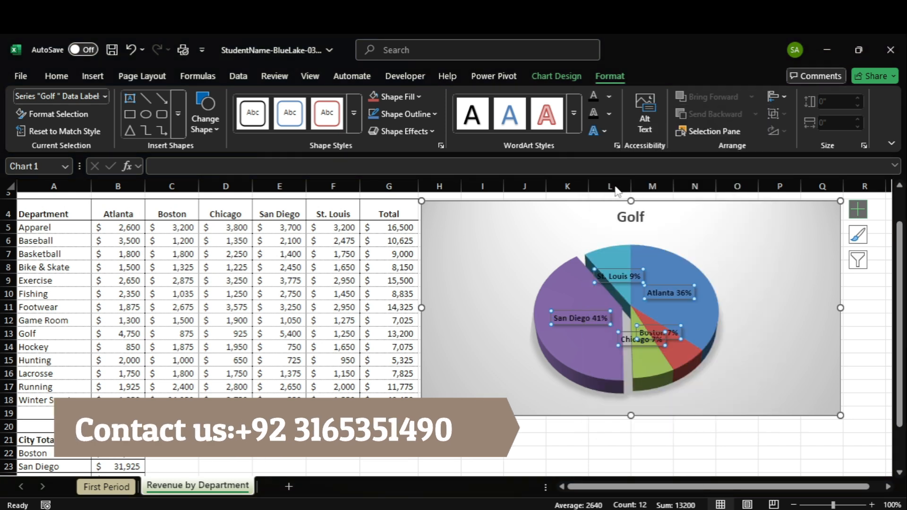
- Consult steps 7f to 7i and Figure 3-81 in the PDF for the data label positions, and return to Excel
mouse_move(656, 504)
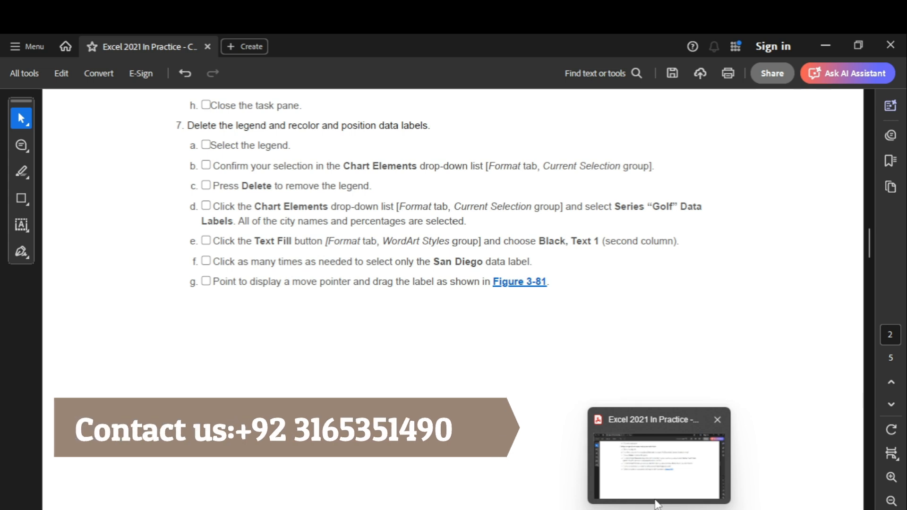
left_click(656, 501)
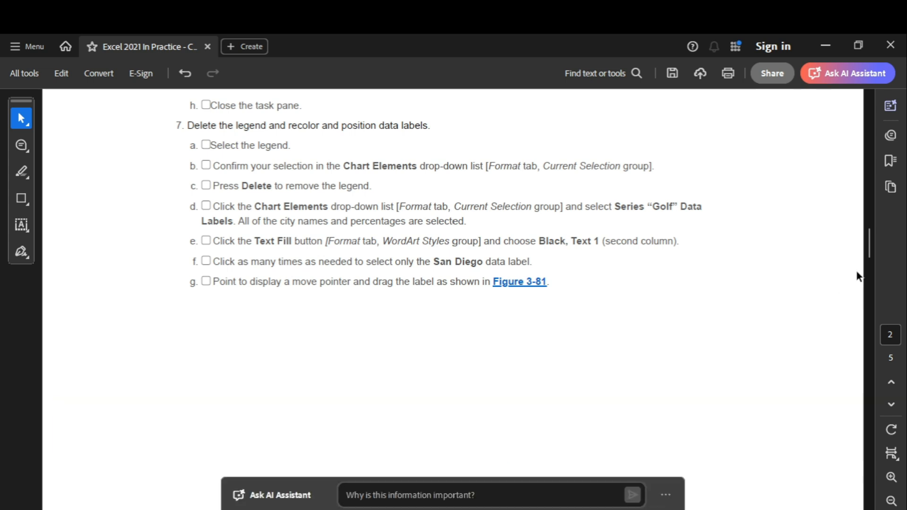
left_click_drag(869, 248, 871, 280)
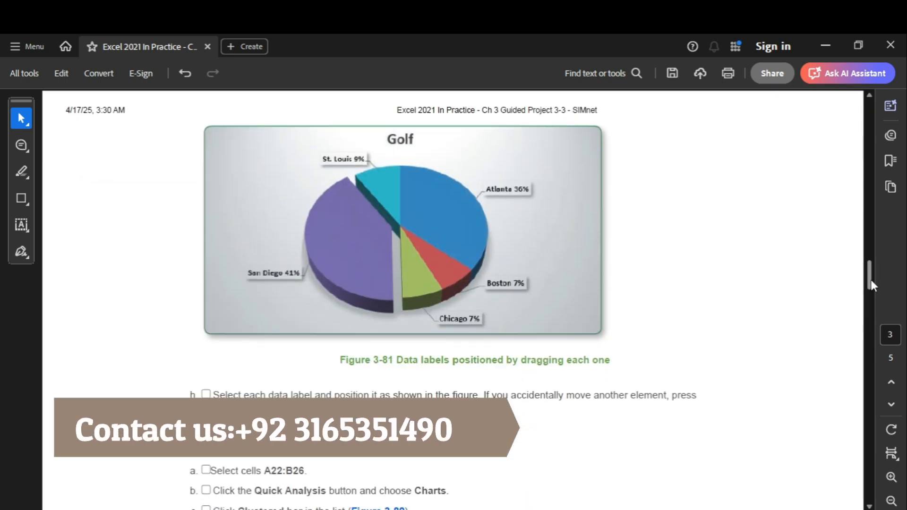
left_click_drag(871, 280, 871, 287)
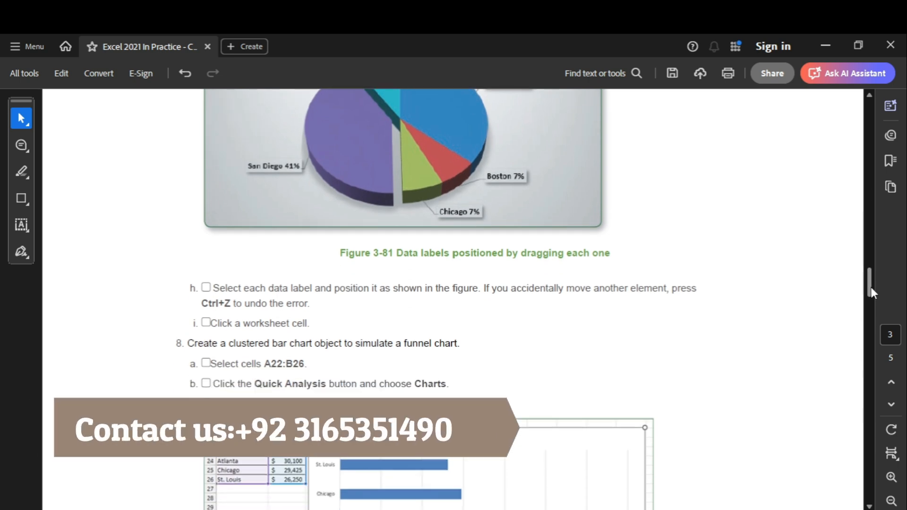
left_click_drag(871, 288, 872, 280)
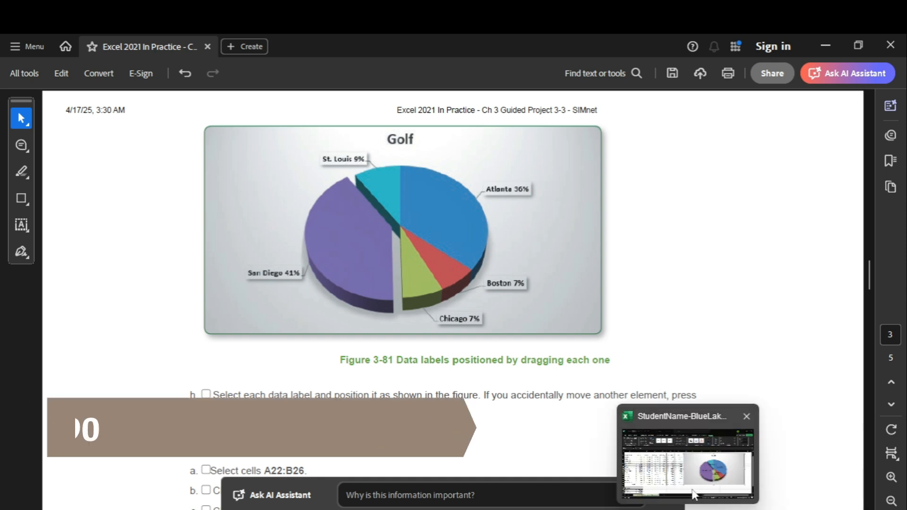
left_click(685, 454)
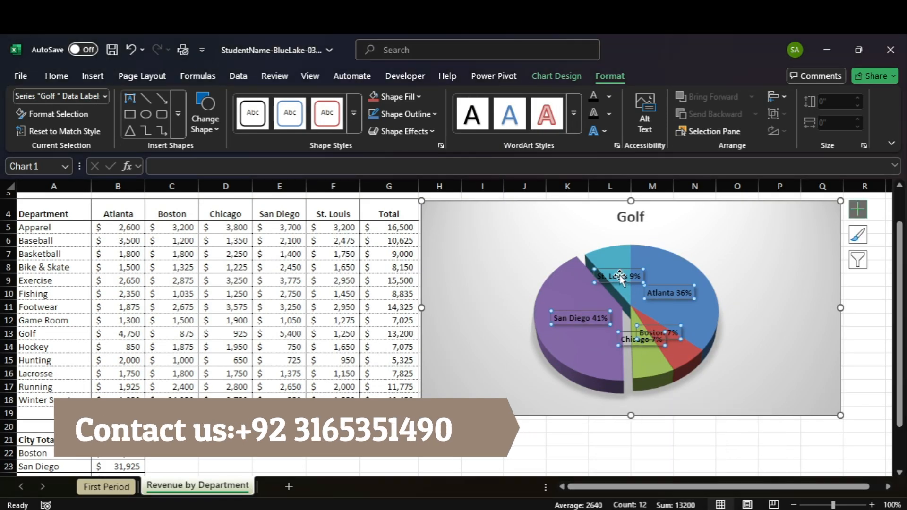
- Move the St. Louis, San Diego, Chicago, Boston and Atlanta data labels outside the Golf pie, each near its own slice
left_click_drag(618, 273, 591, 222)
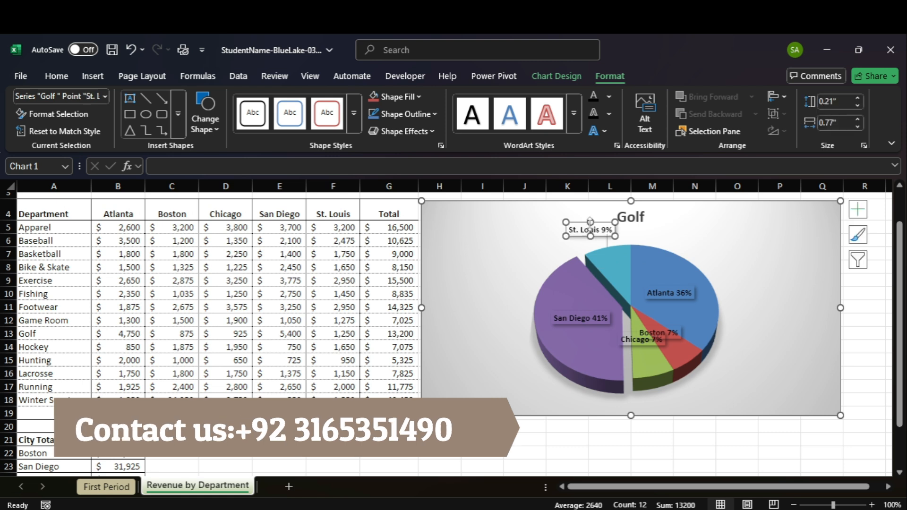
left_click(574, 319)
left_click_drag(574, 319, 487, 294)
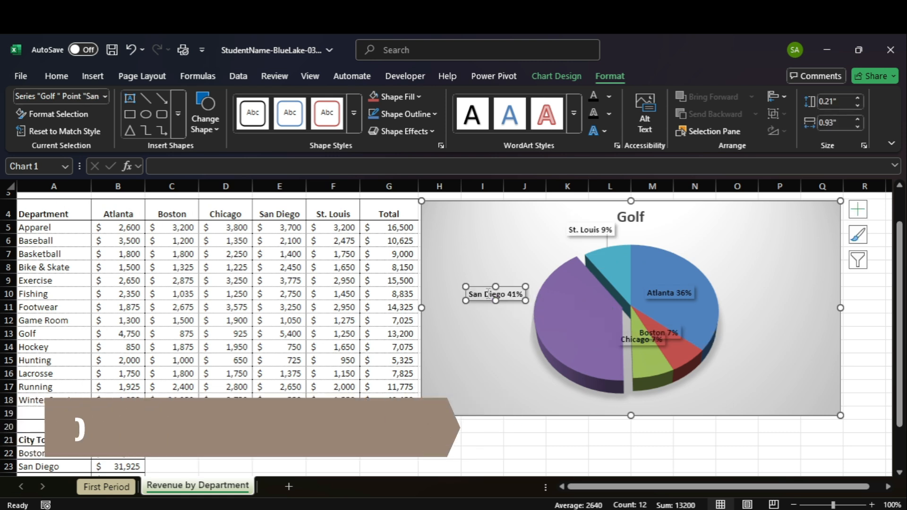
left_click(648, 346)
left_click_drag(647, 346, 674, 405)
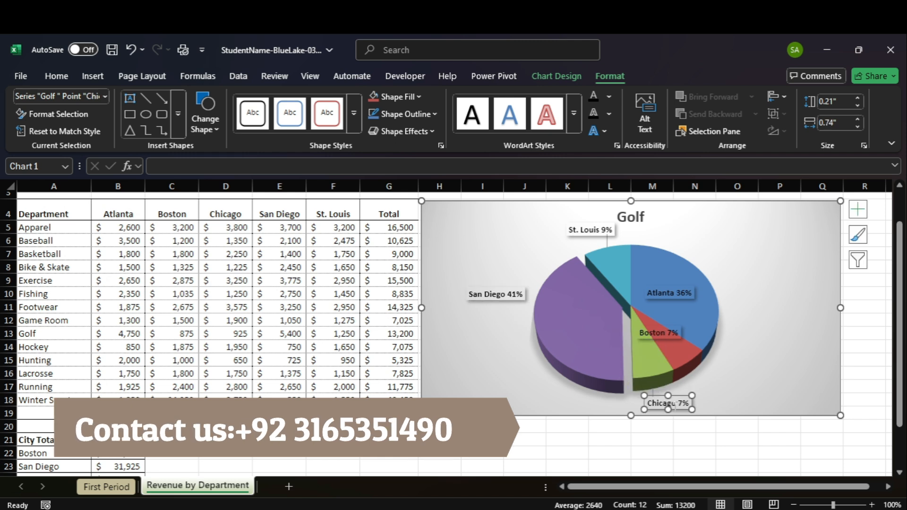
left_click(681, 338)
left_click_drag(682, 339, 757, 381)
left_click_drag(692, 299, 789, 302)
- Reposition the San Diego data label beside the lower-left edge of its slice, comparing it with Figure 3-81 in the PDF
left_click_drag(507, 298, 497, 280)
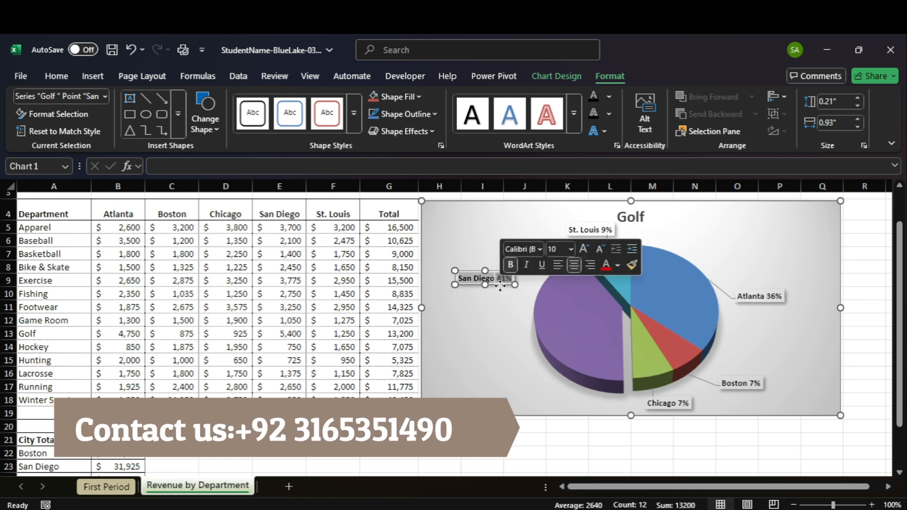
left_click(497, 286)
left_click(497, 285)
left_click(496, 285)
left_click_drag(508, 301, 505, 348)
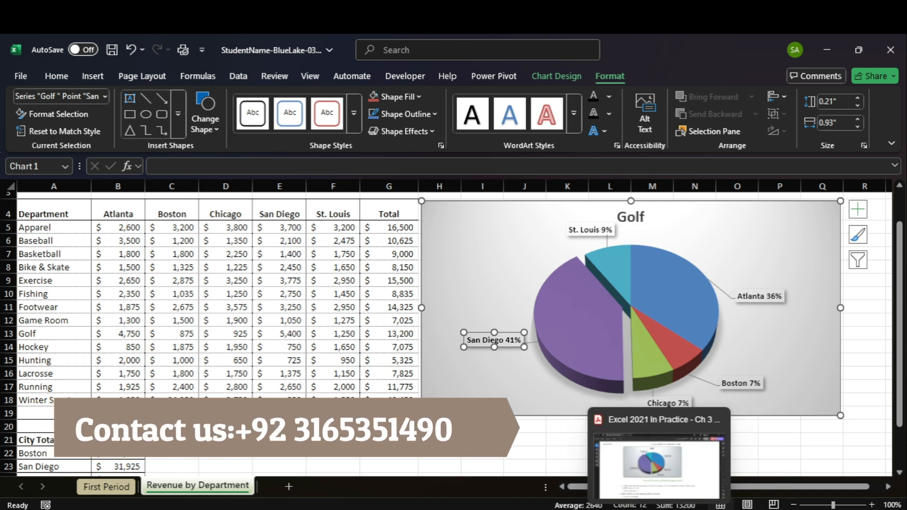
left_click(657, 487)
key("alt+Tab")
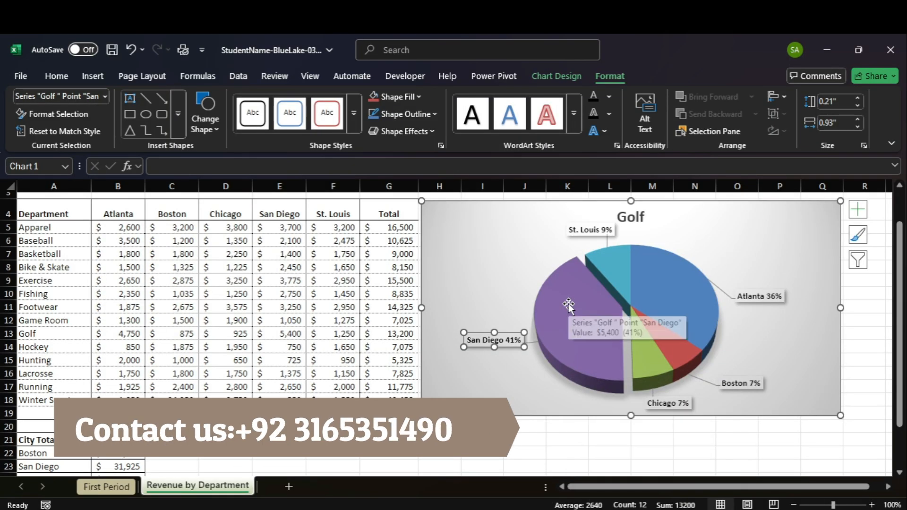
left_click_drag(511, 350, 516, 363)
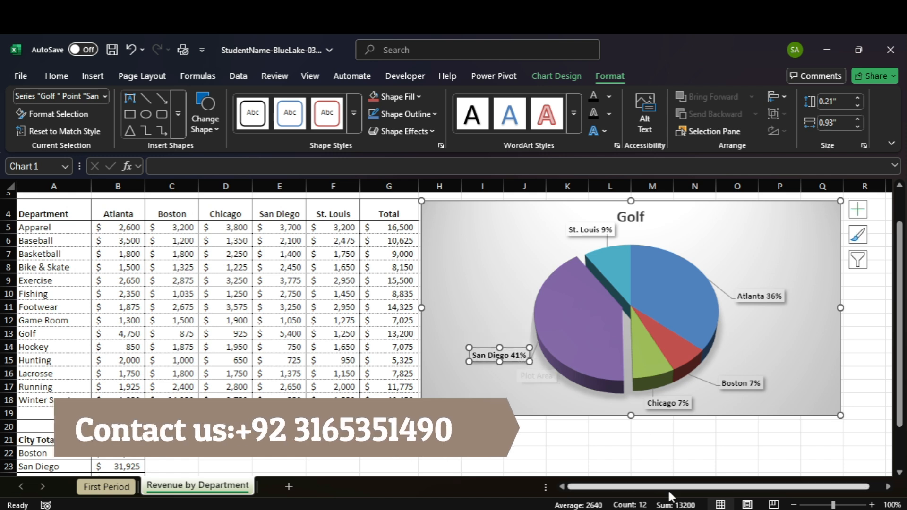
- Compare the chart with Figure 3-81 in the PDF and shift the Chicago data label slightly to the right in Excel
left_click(660, 472)
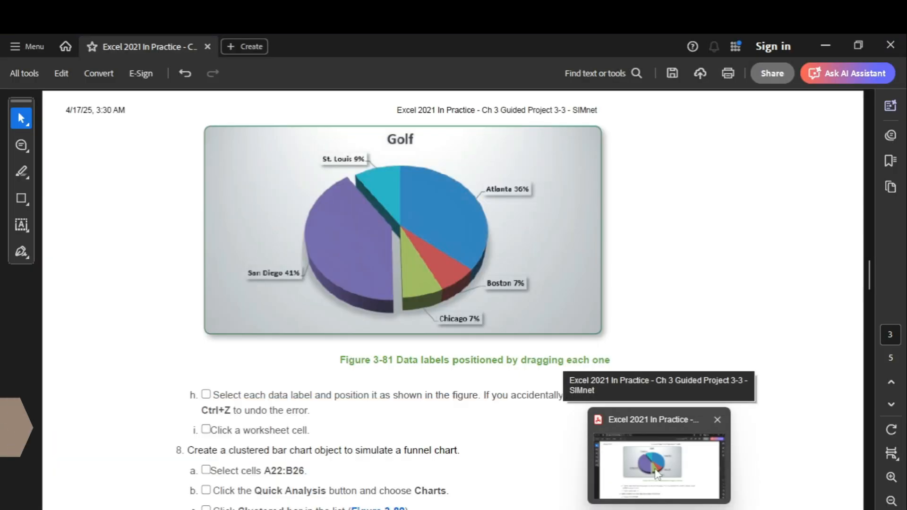
key("alt+Tab")
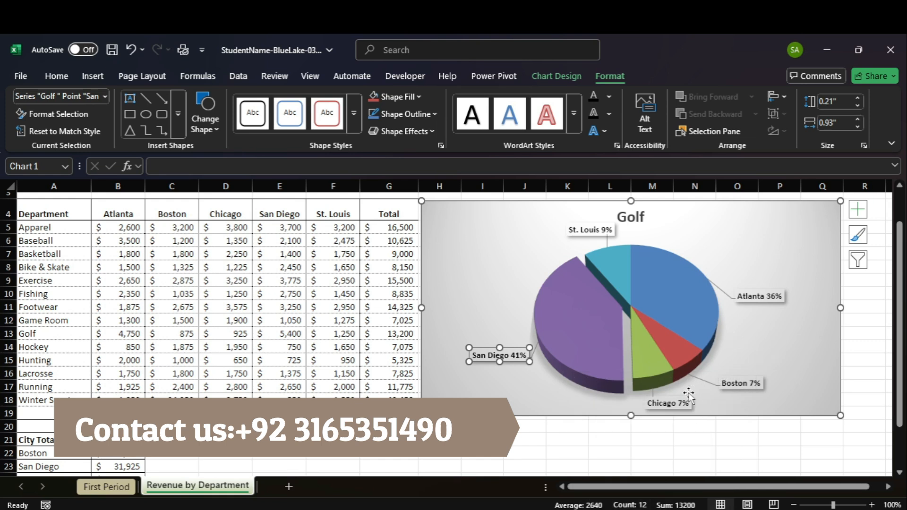
left_click_drag(663, 410, 683, 413)
- Read steps 7i and 8 in the PDF and select worksheet cell E10 in Excel to deselect the Golf chart
mouse_move(659, 506)
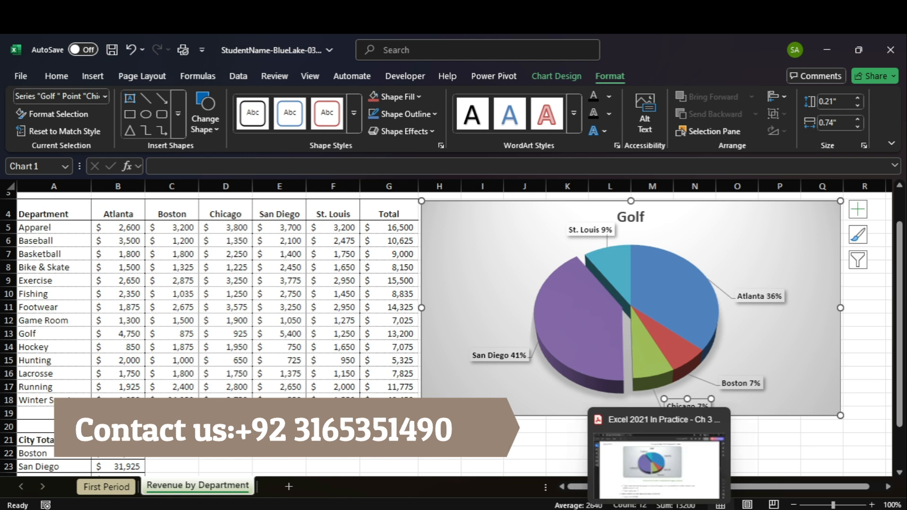
left_click(656, 471)
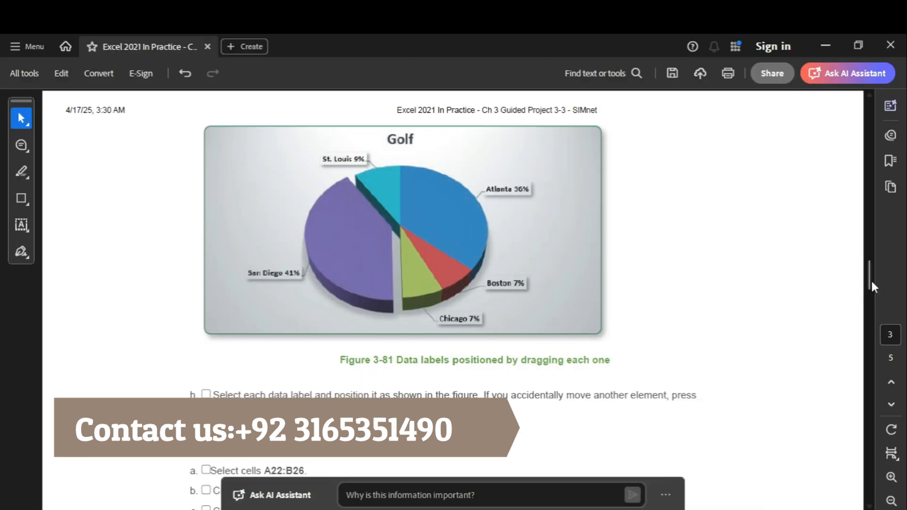
left_click_drag(869, 274, 872, 293)
mouse_move(681, 506)
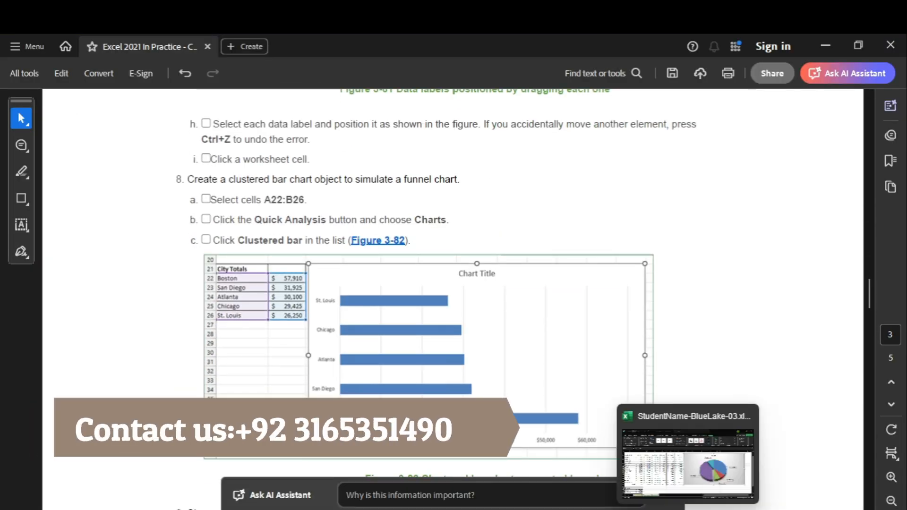
left_click(685, 466)
left_click(282, 290)
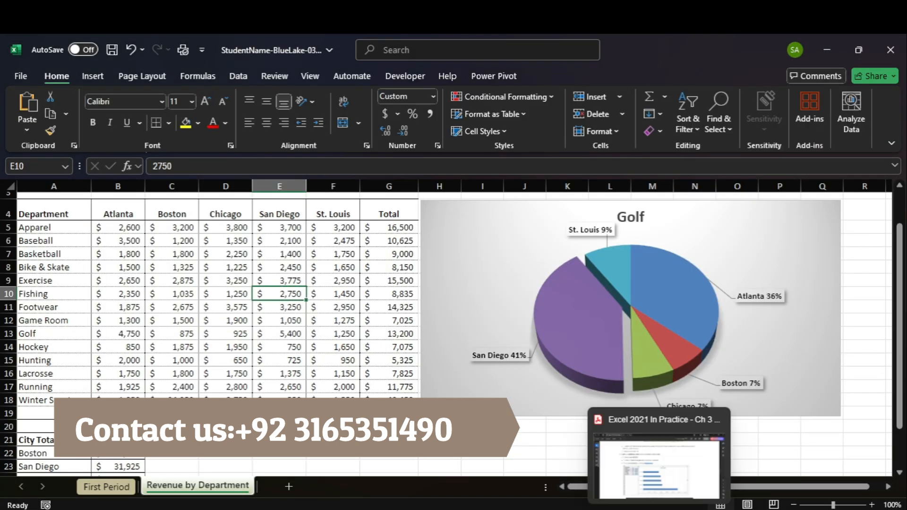
- Look at step 8 and Figure 3-82 in the PDF and go back to the document's first page
left_click(662, 468)
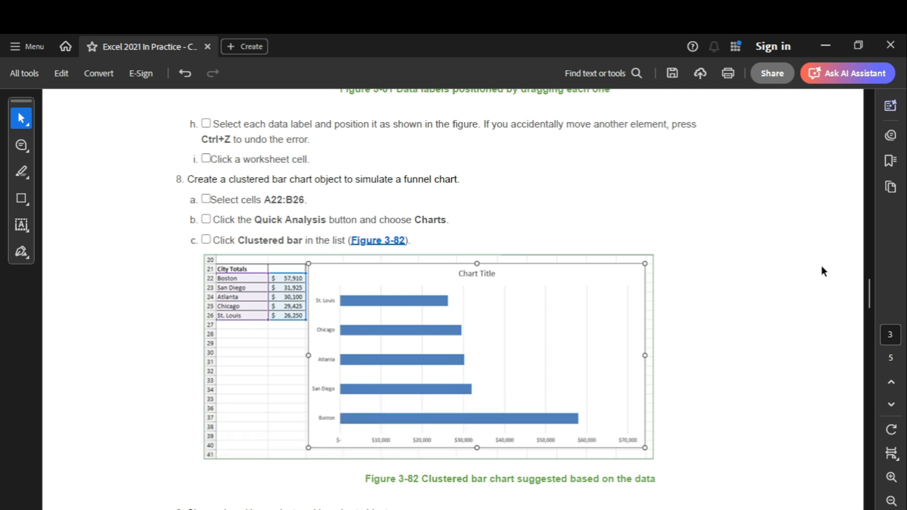
left_click_drag(870, 298, 870, 114)
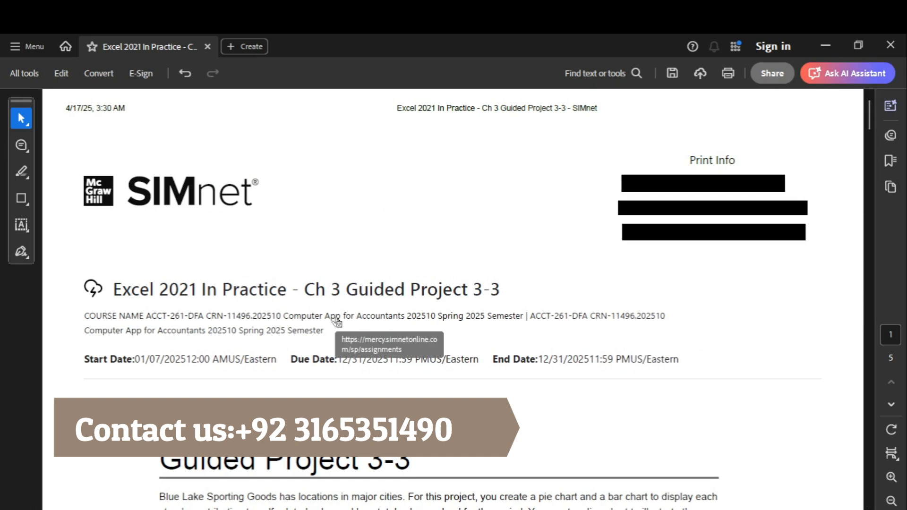